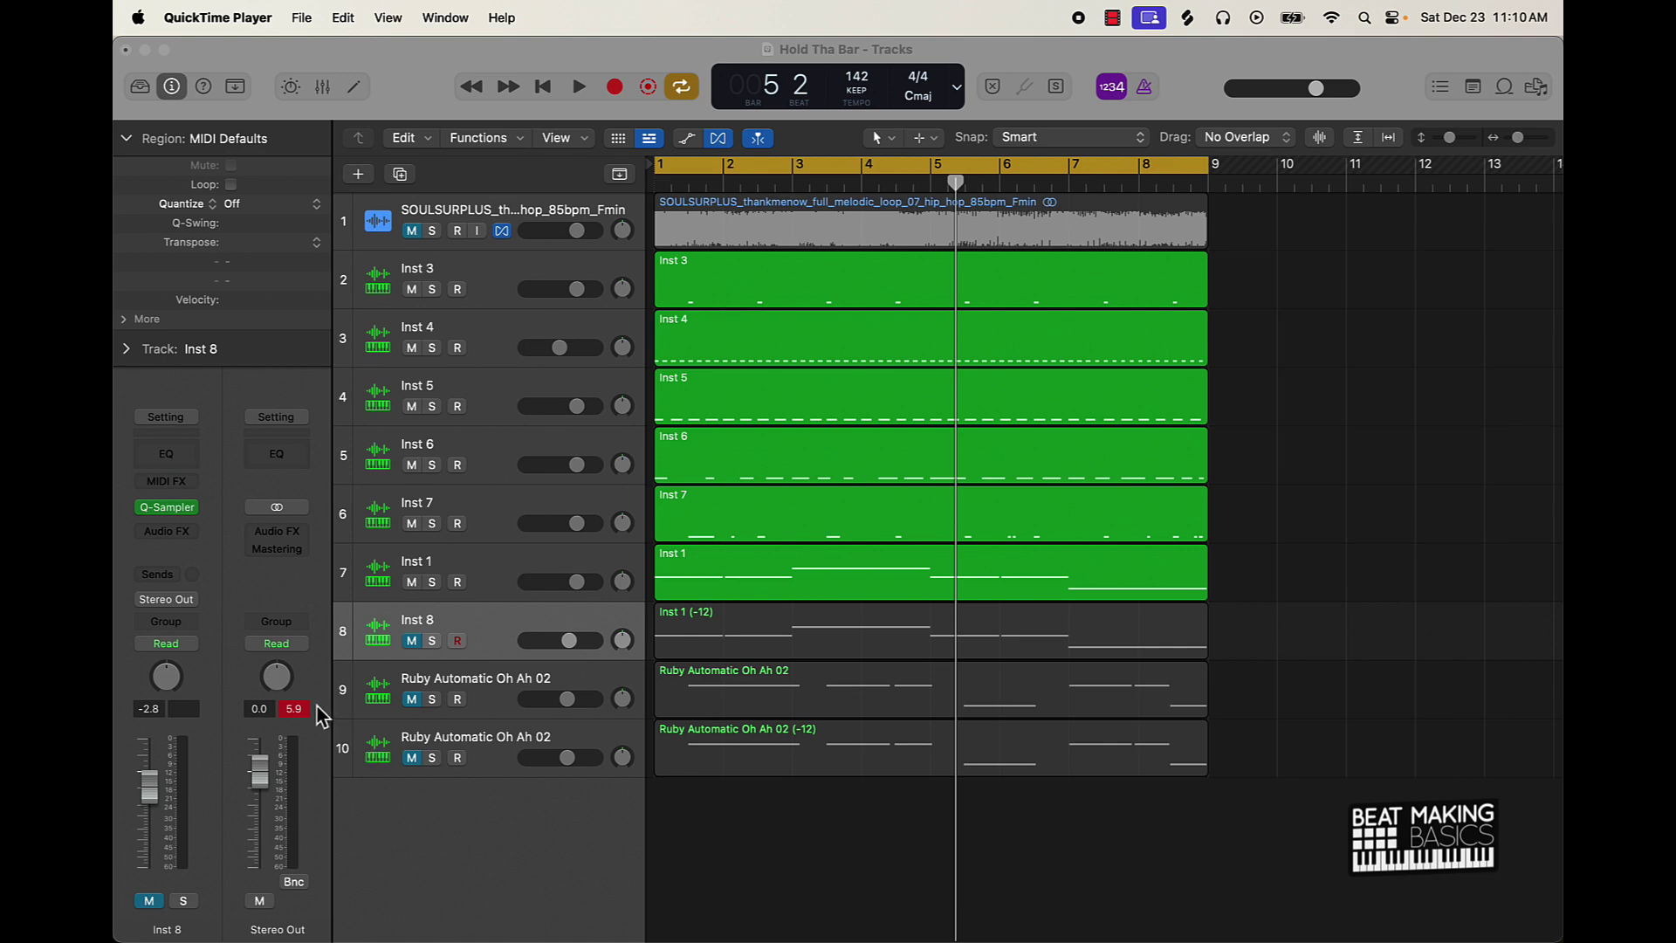
- Select all ten track channels in the mixer and lower their faders together until the first channel is at -6.2 dB
{"action": "left_click", "coordinate": [288, 773]}
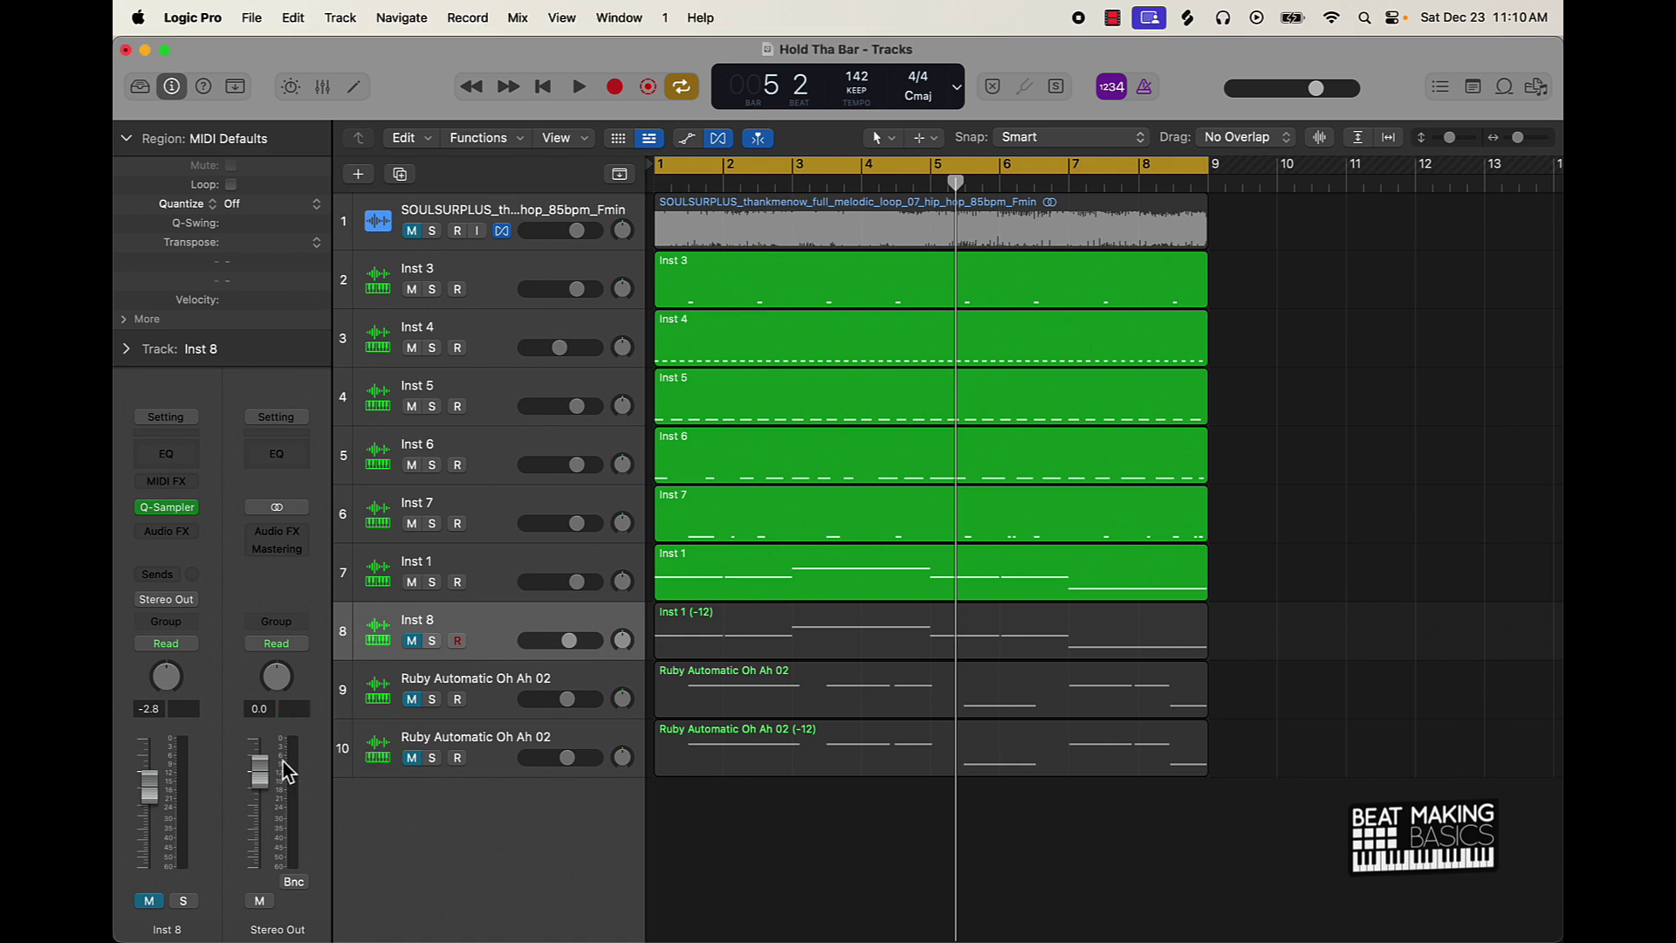
{"action": "left_click", "coordinate": [323, 86]}
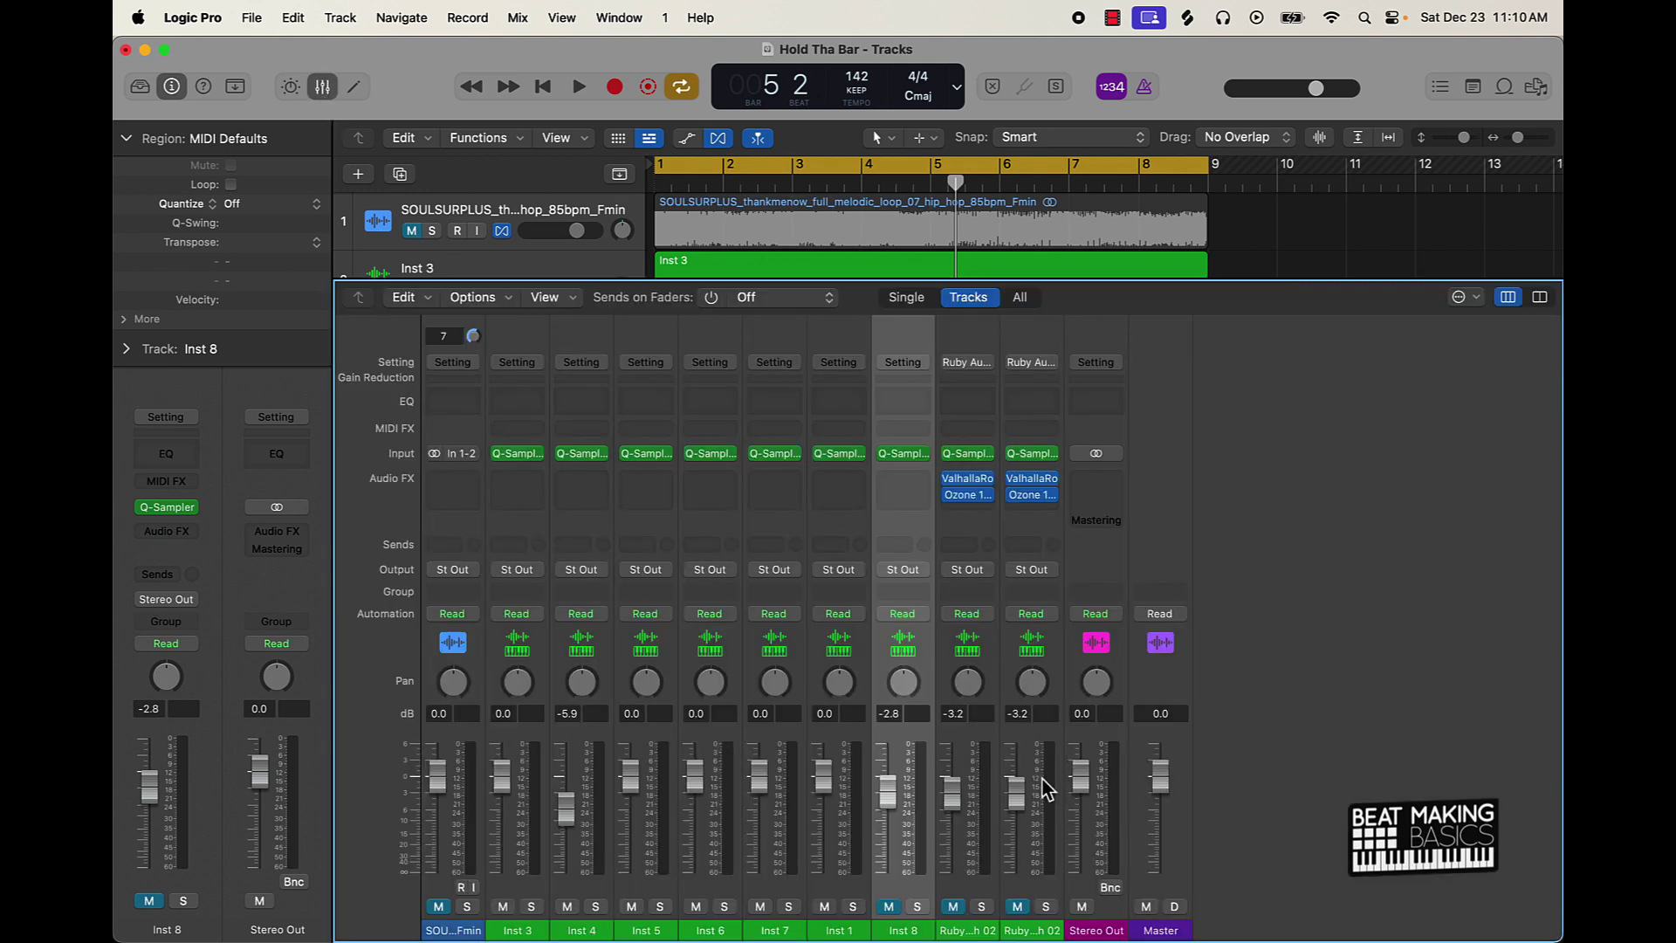
{"action": "left_click", "coordinate": [1050, 883]}
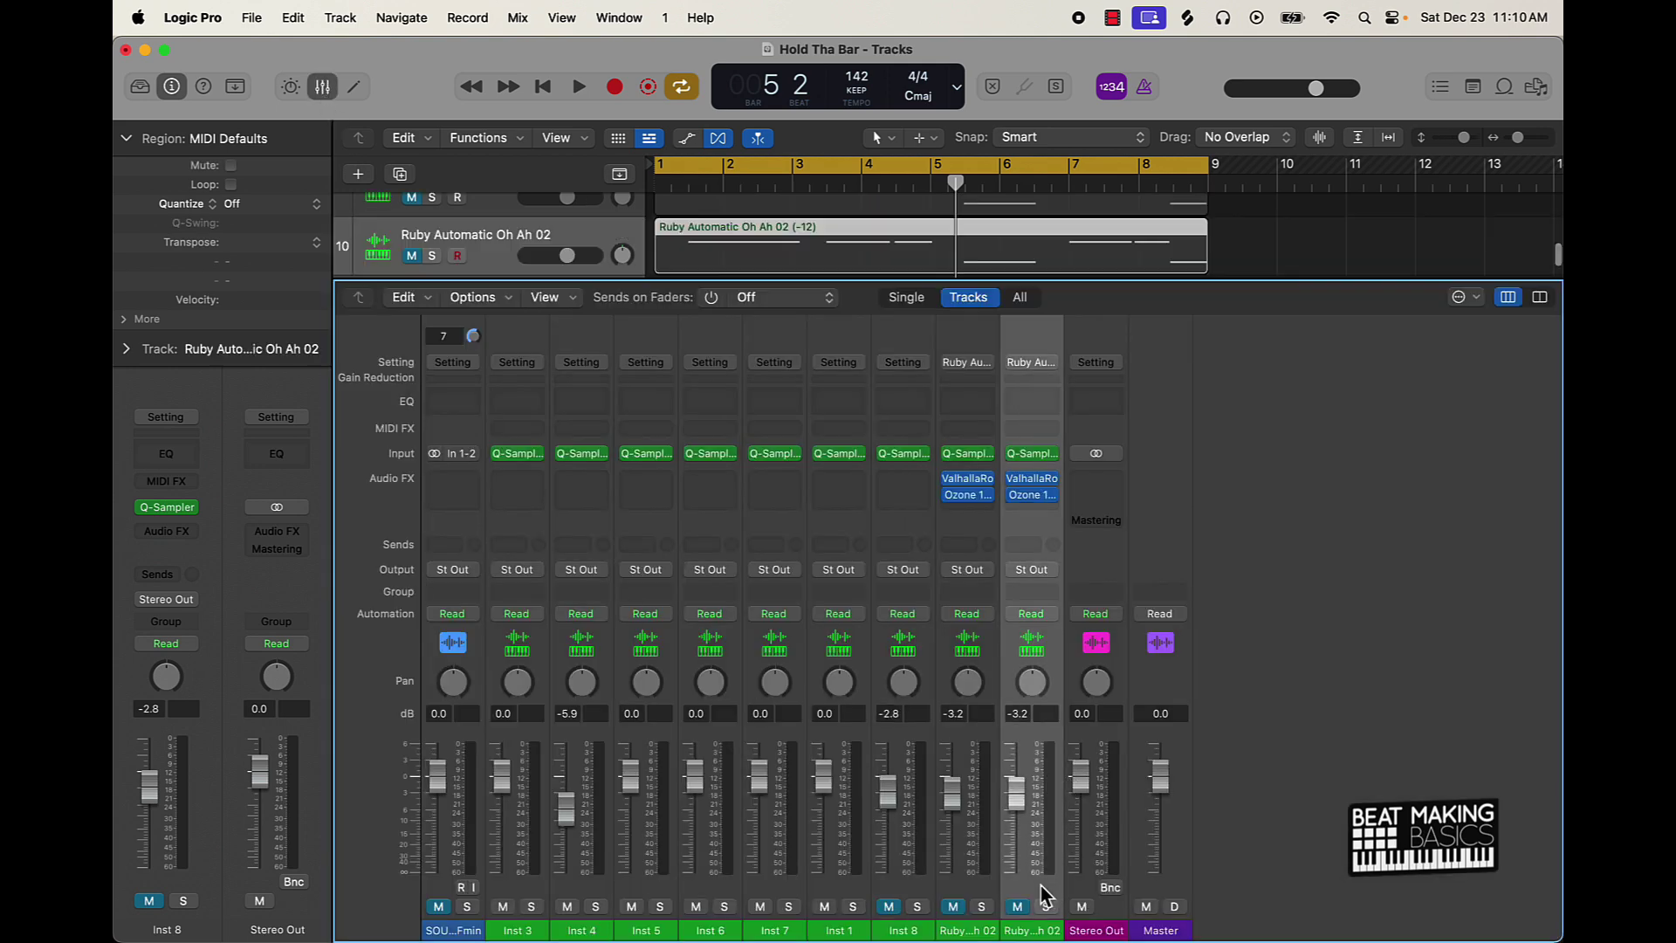
{"action": "left_click", "coordinate": [419, 830], "text": "shift"}
{"action": "left_click_drag", "start_coordinate": [441, 777], "coordinate": [437, 807]}
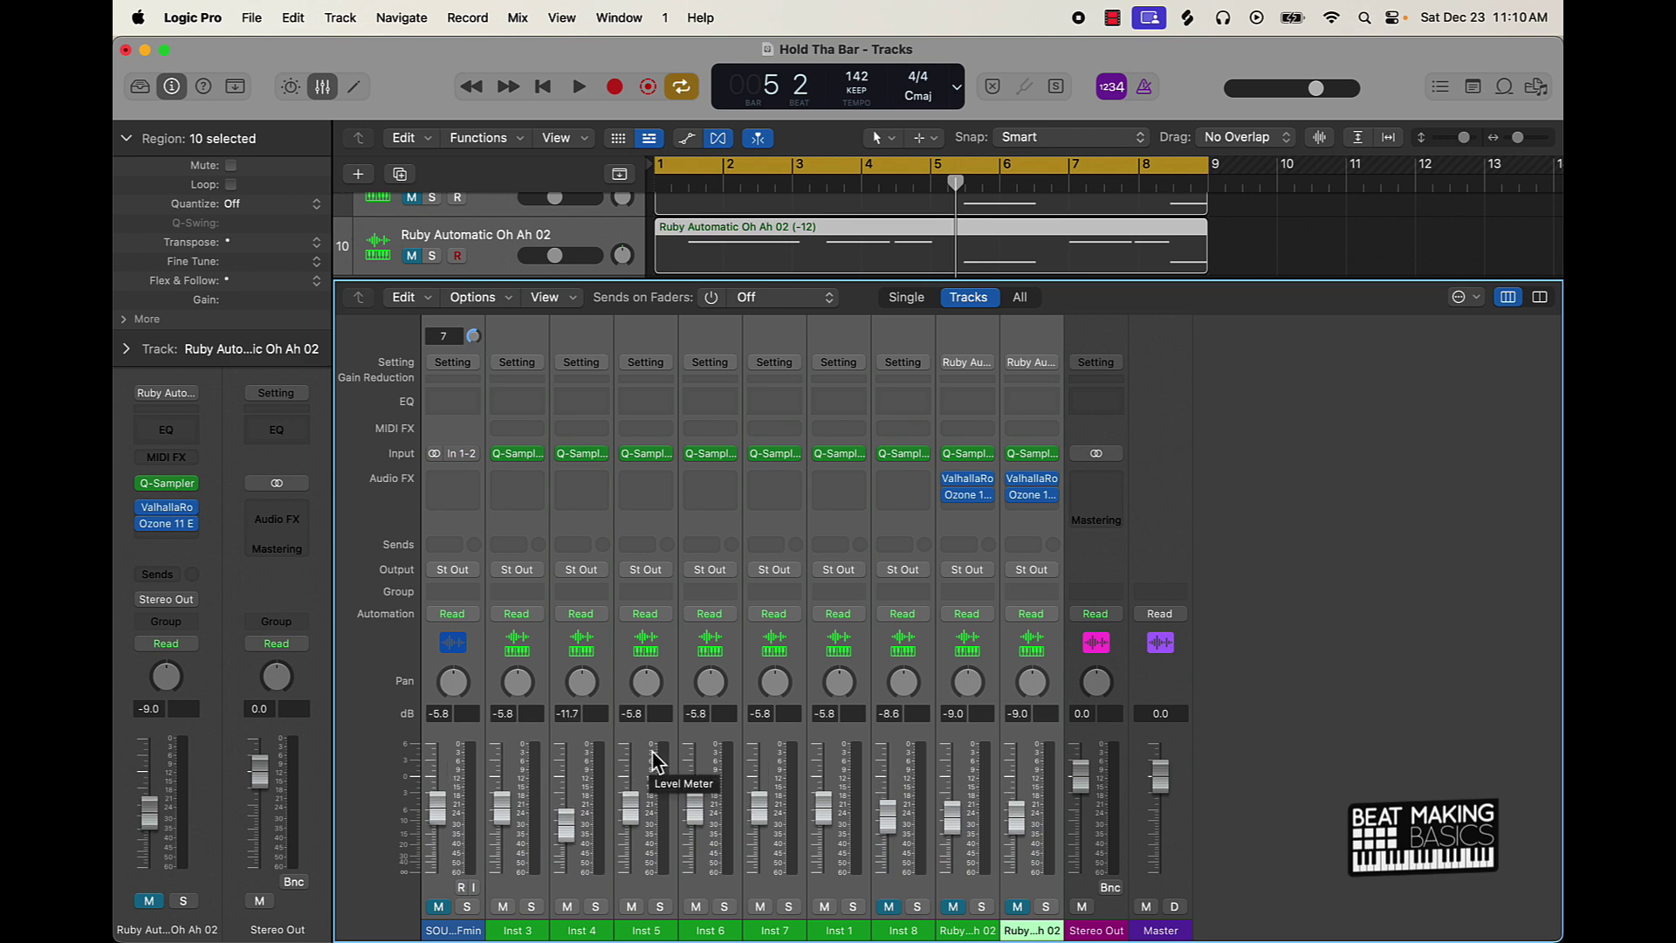
{"action": "key", "text": "space"}
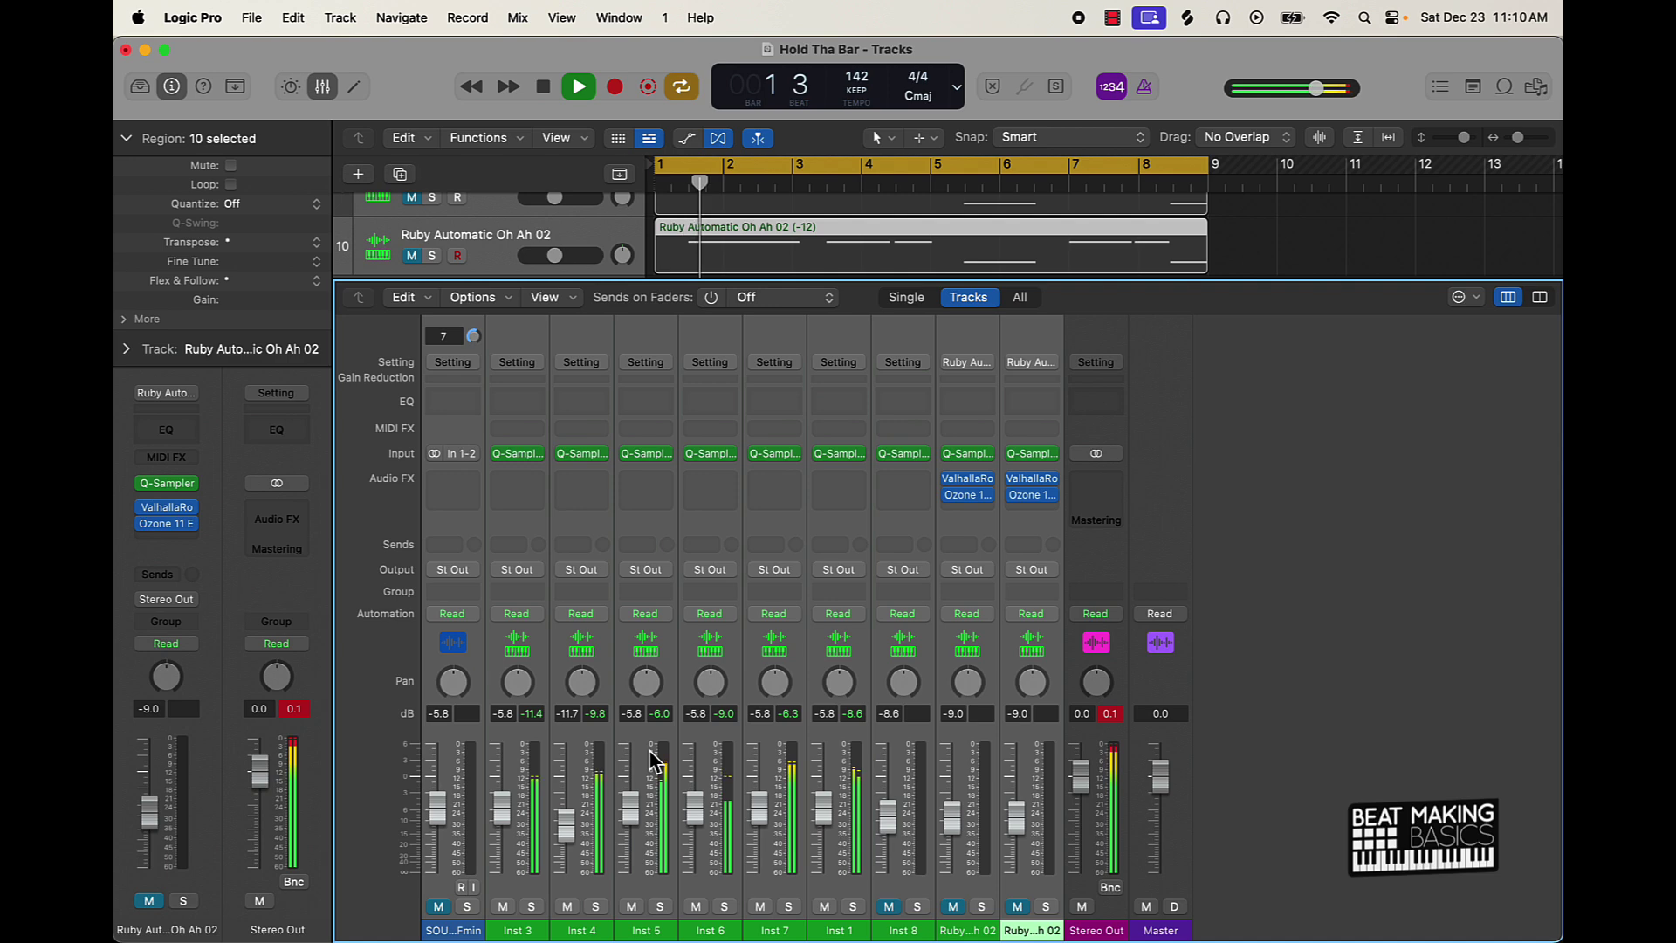
{"action": "left_click_drag", "start_coordinate": [632, 805], "coordinate": [632, 811]}
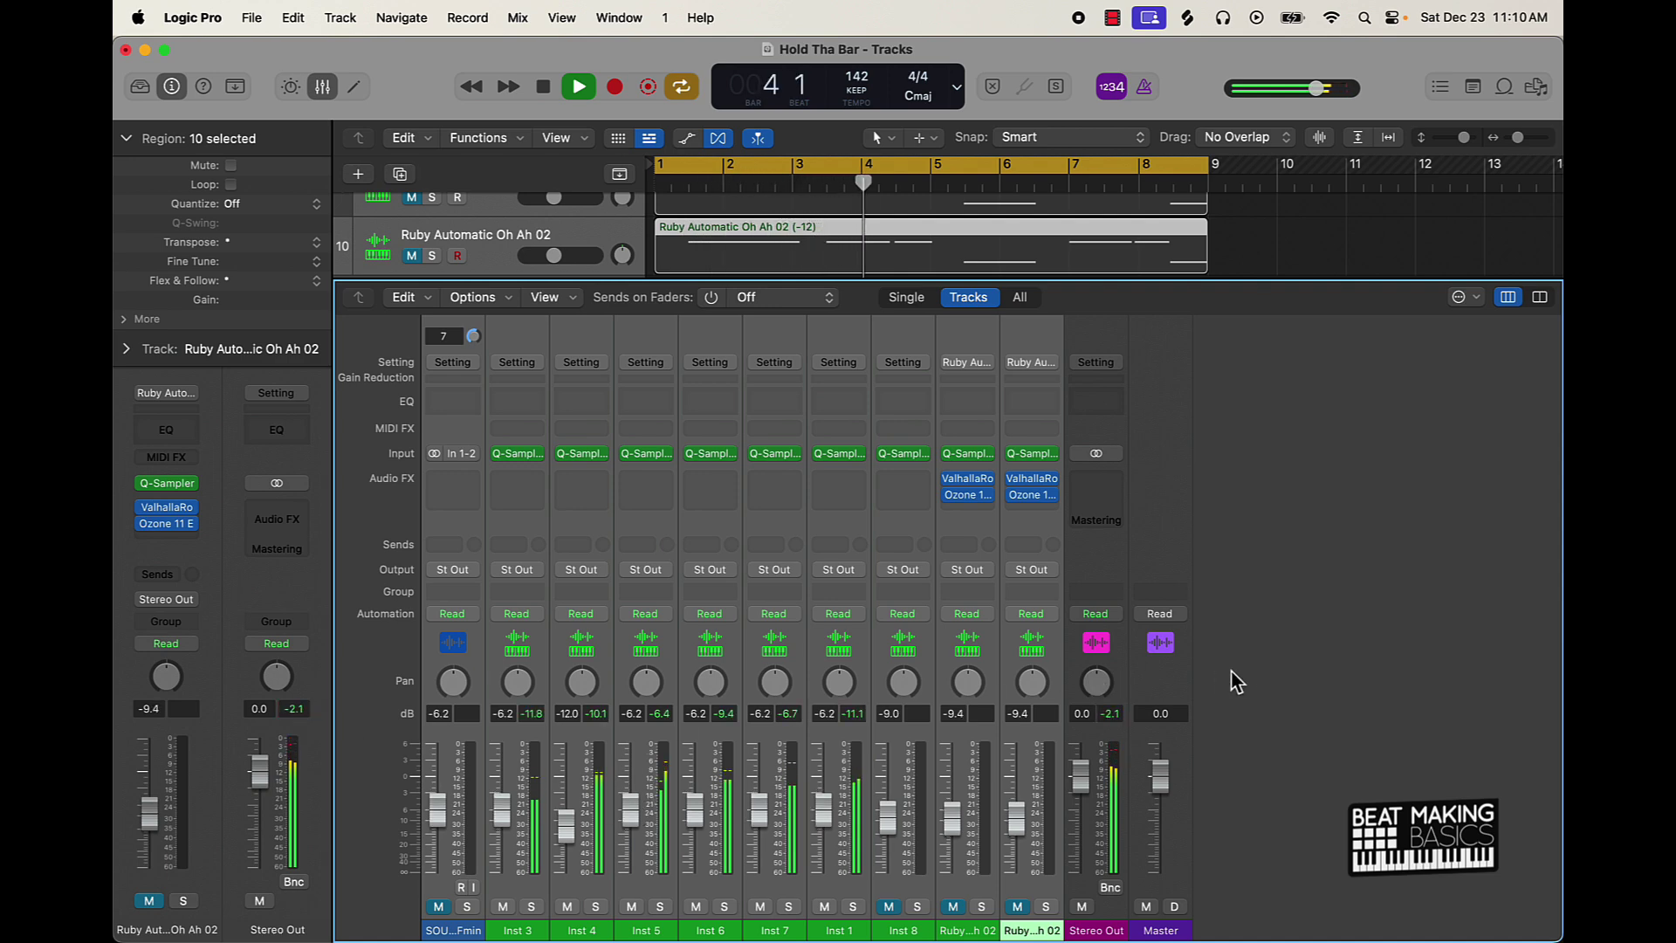
- Unmute the first Ruby Automatic Oh Ah 02 track, listen to it with the beat, and close the mixer
{"action": "left_click", "coordinate": [967, 928]}
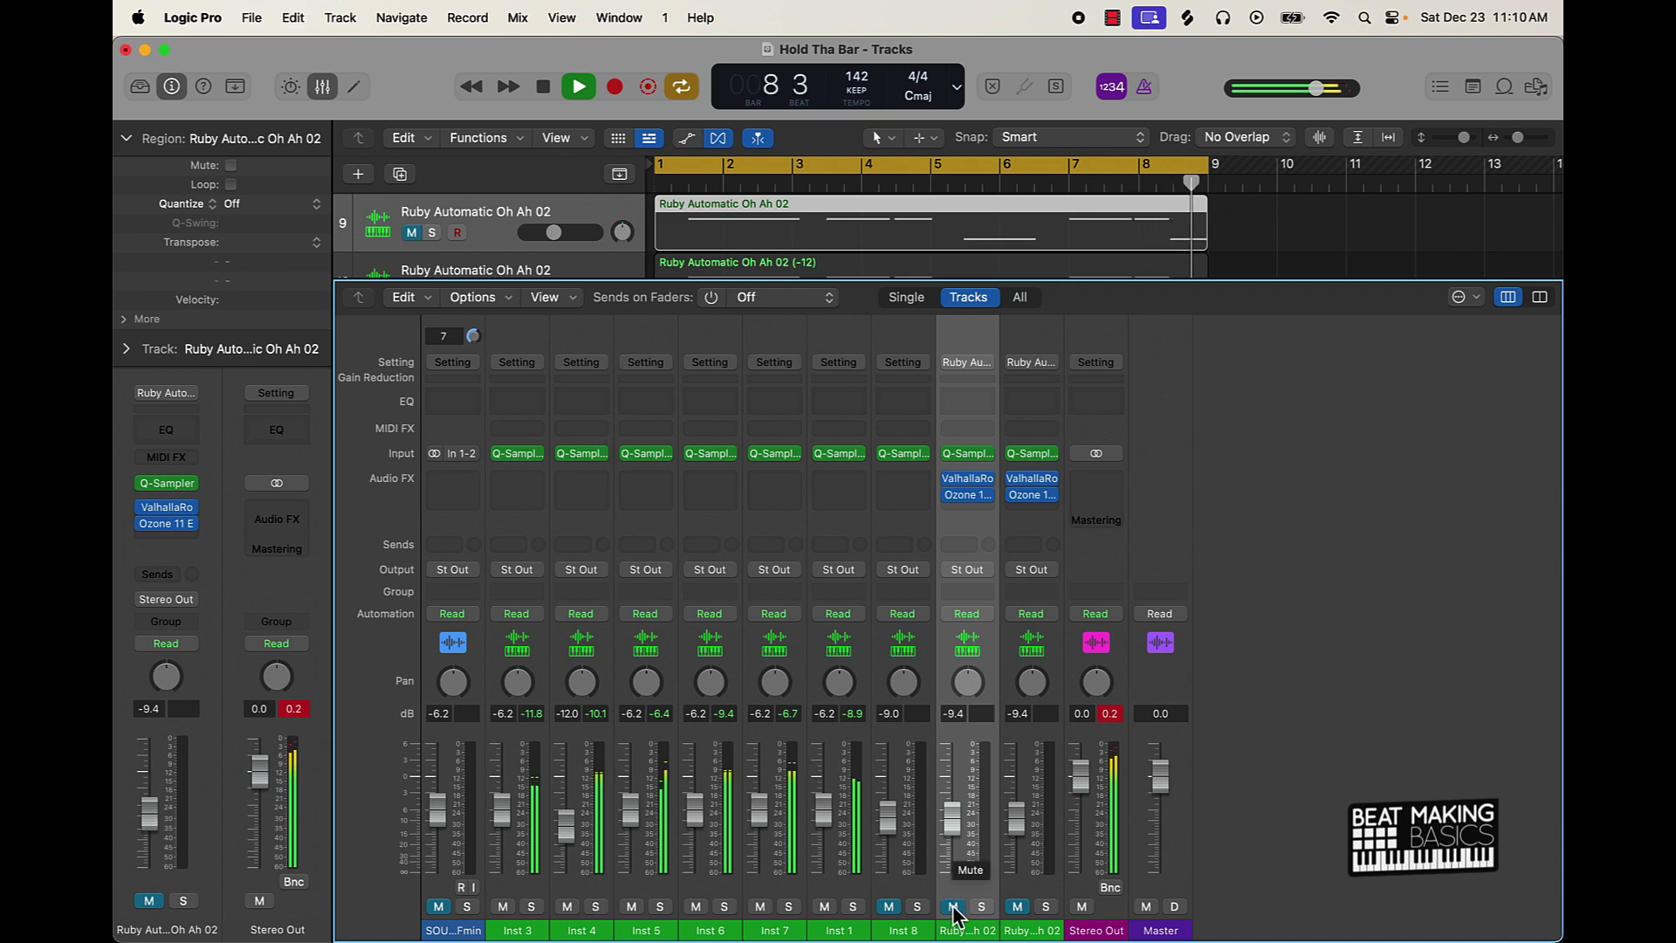
{"action": "left_click", "coordinate": [954, 907]}
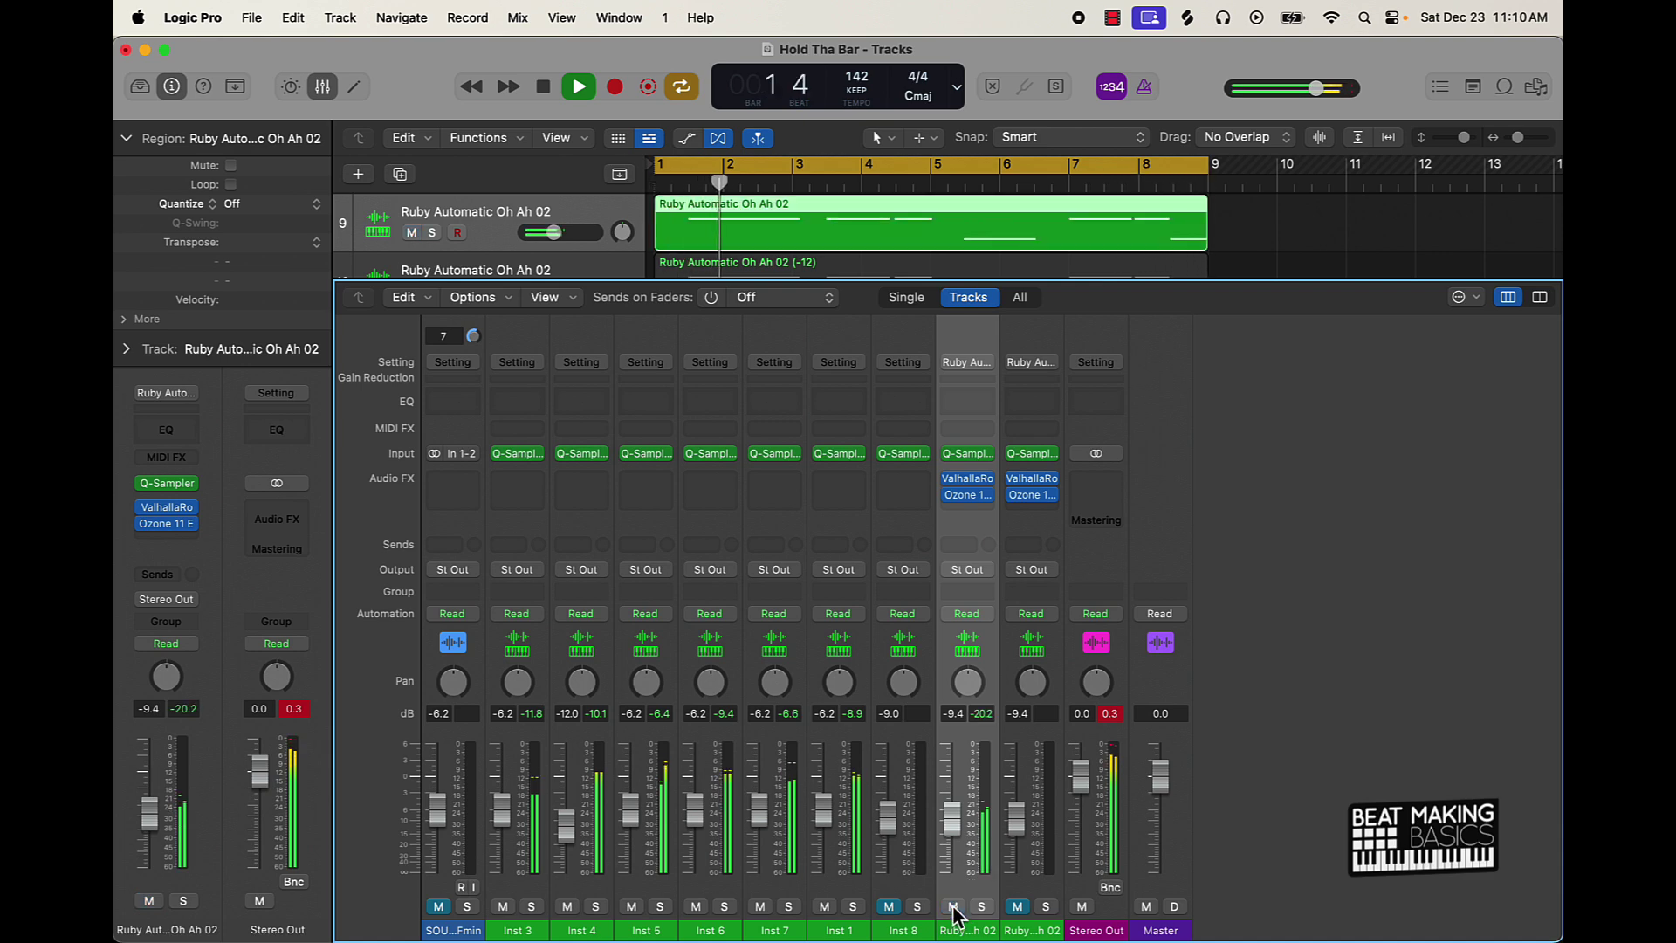
{"action": "left_click", "coordinate": [322, 89]}
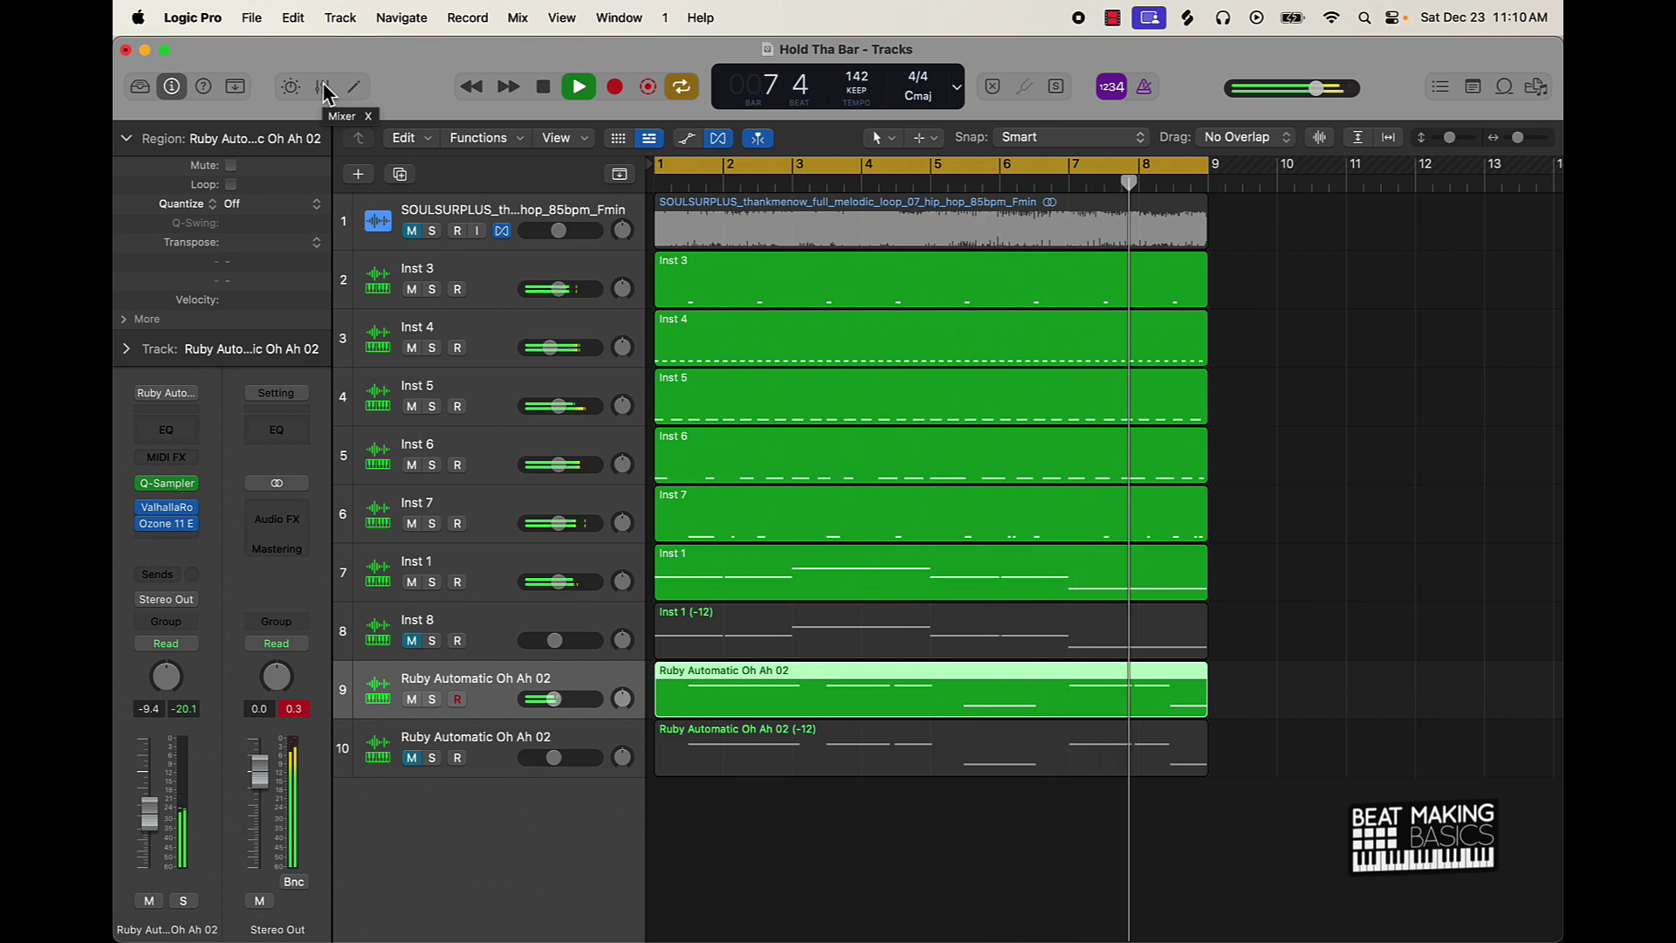
{"action": "key", "text": "space"}
- Mute Inst 1 and track 9, unmute Inst 8 and track 10, and play back the lower-octave (-12) versions
{"action": "left_click", "coordinate": [411, 582]}
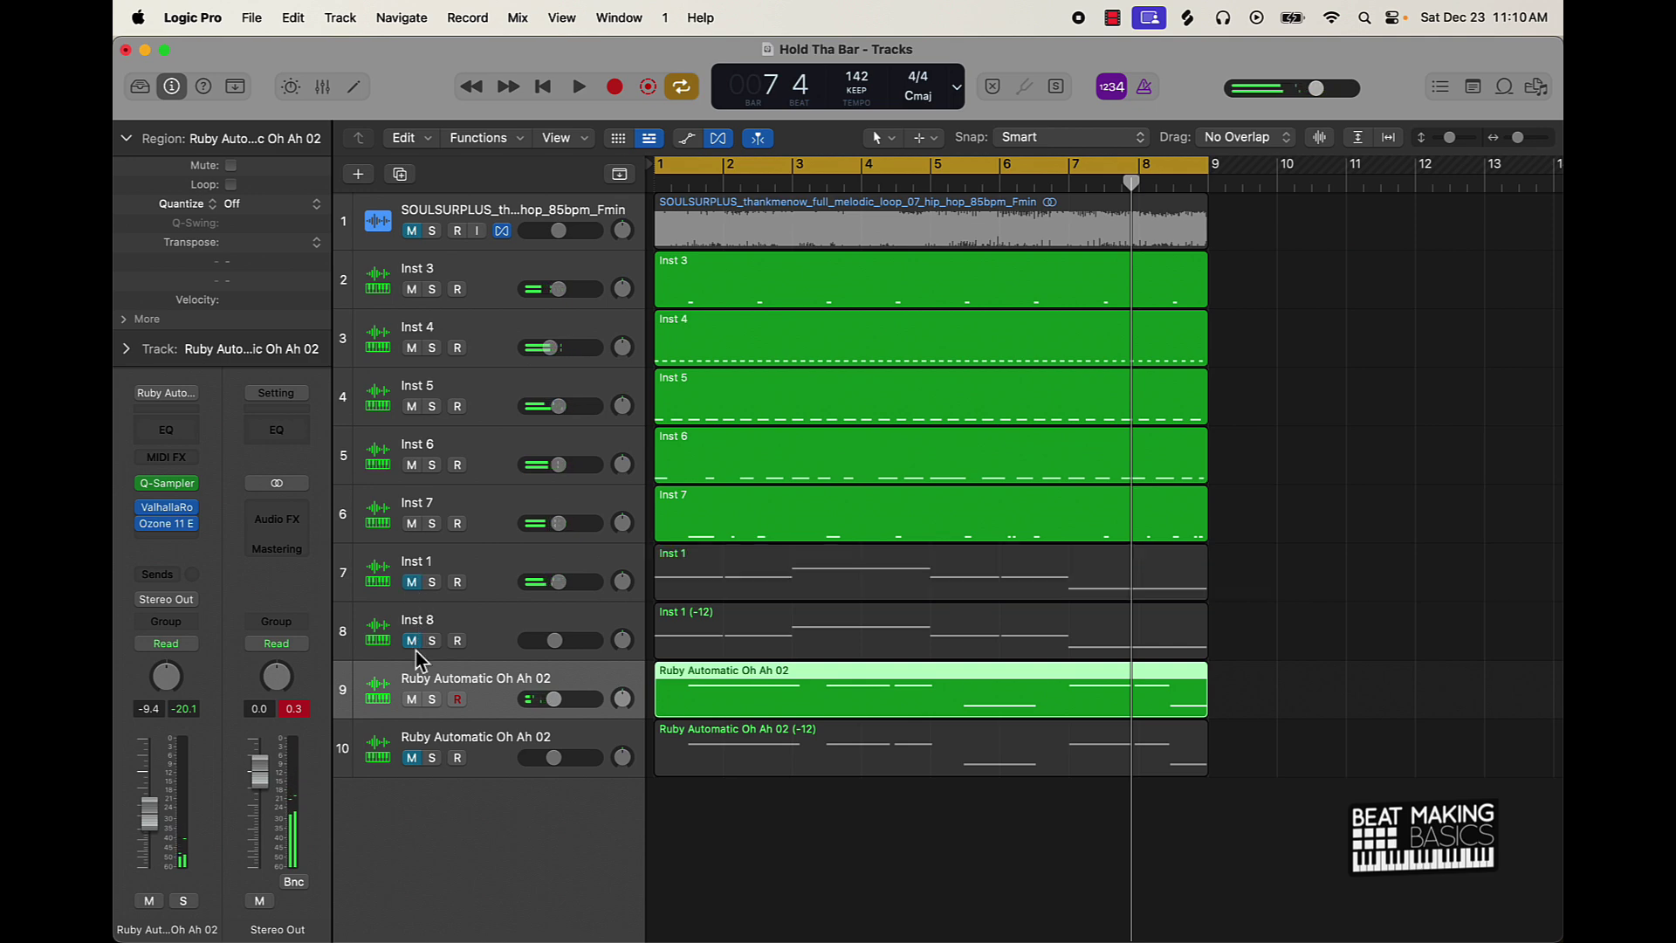
{"action": "left_click", "coordinate": [411, 640]}
{"action": "left_click", "coordinate": [411, 699]}
{"action": "left_click", "coordinate": [413, 756]}
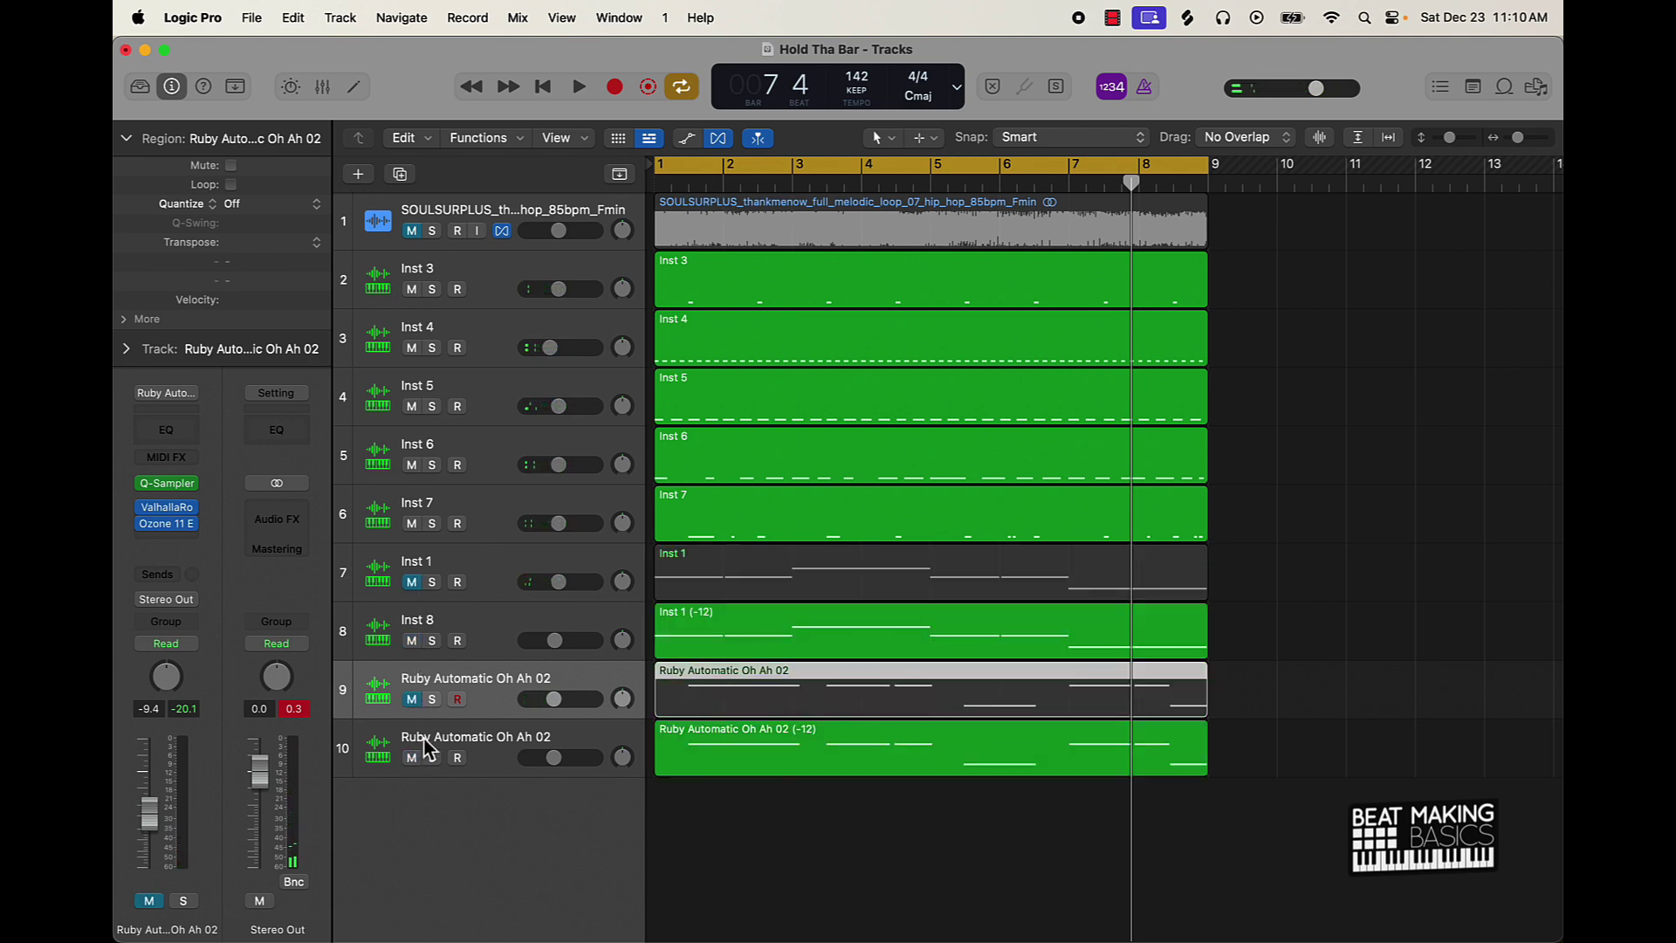
{"action": "key", "text": "space"}
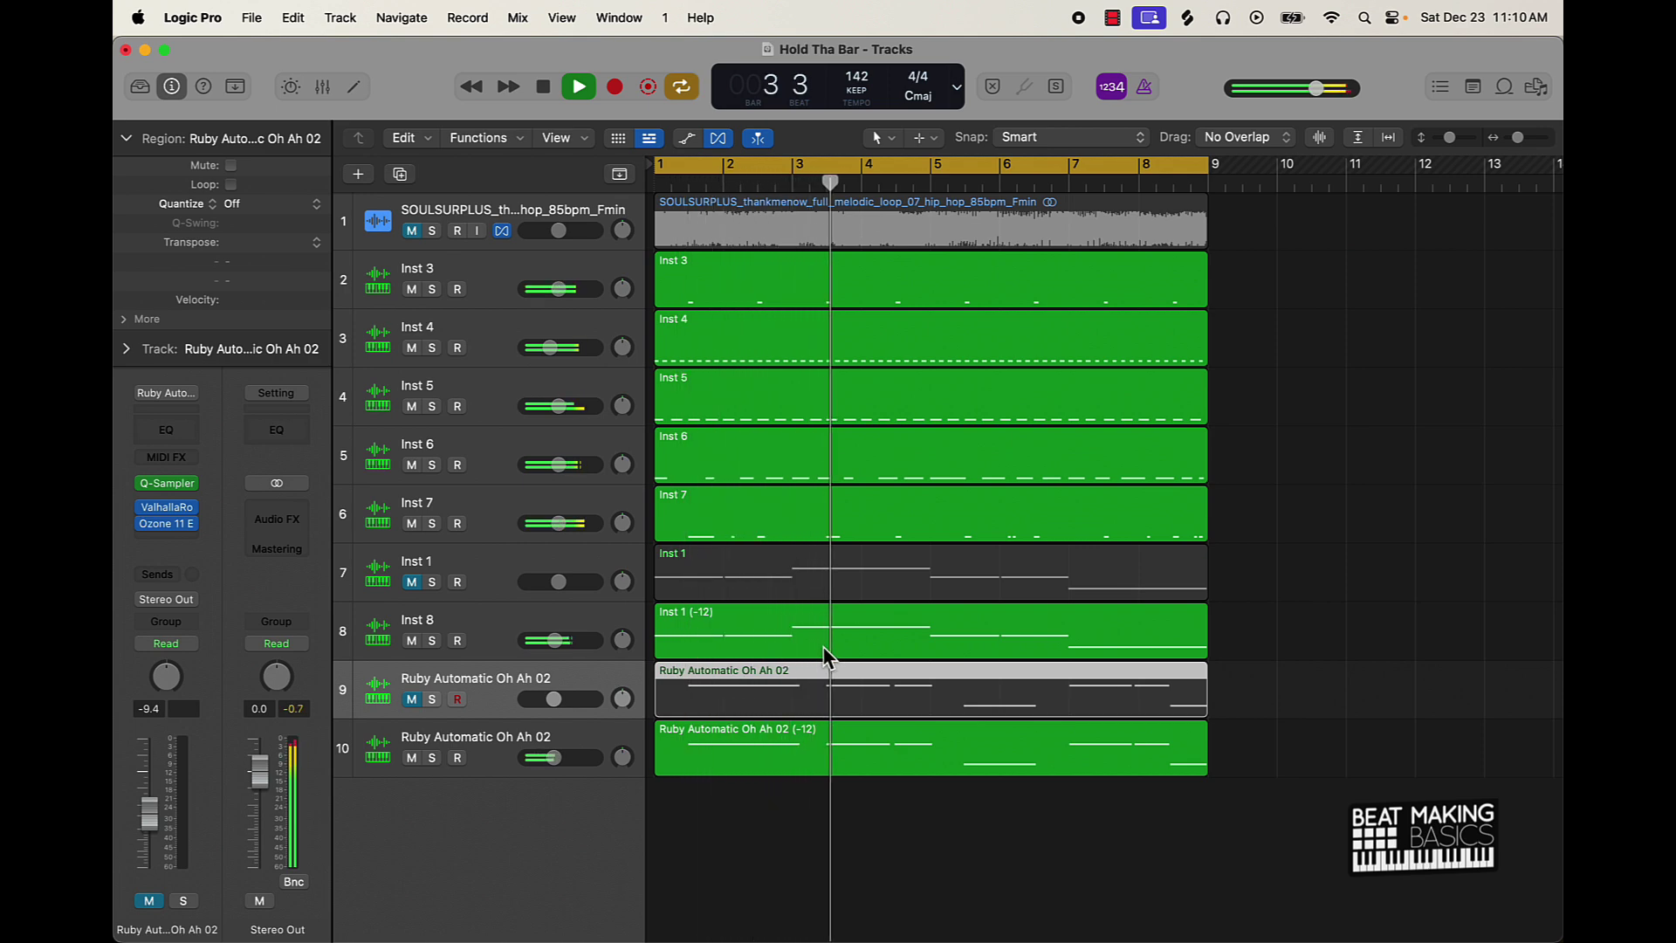
{"action": "key", "text": "space"}
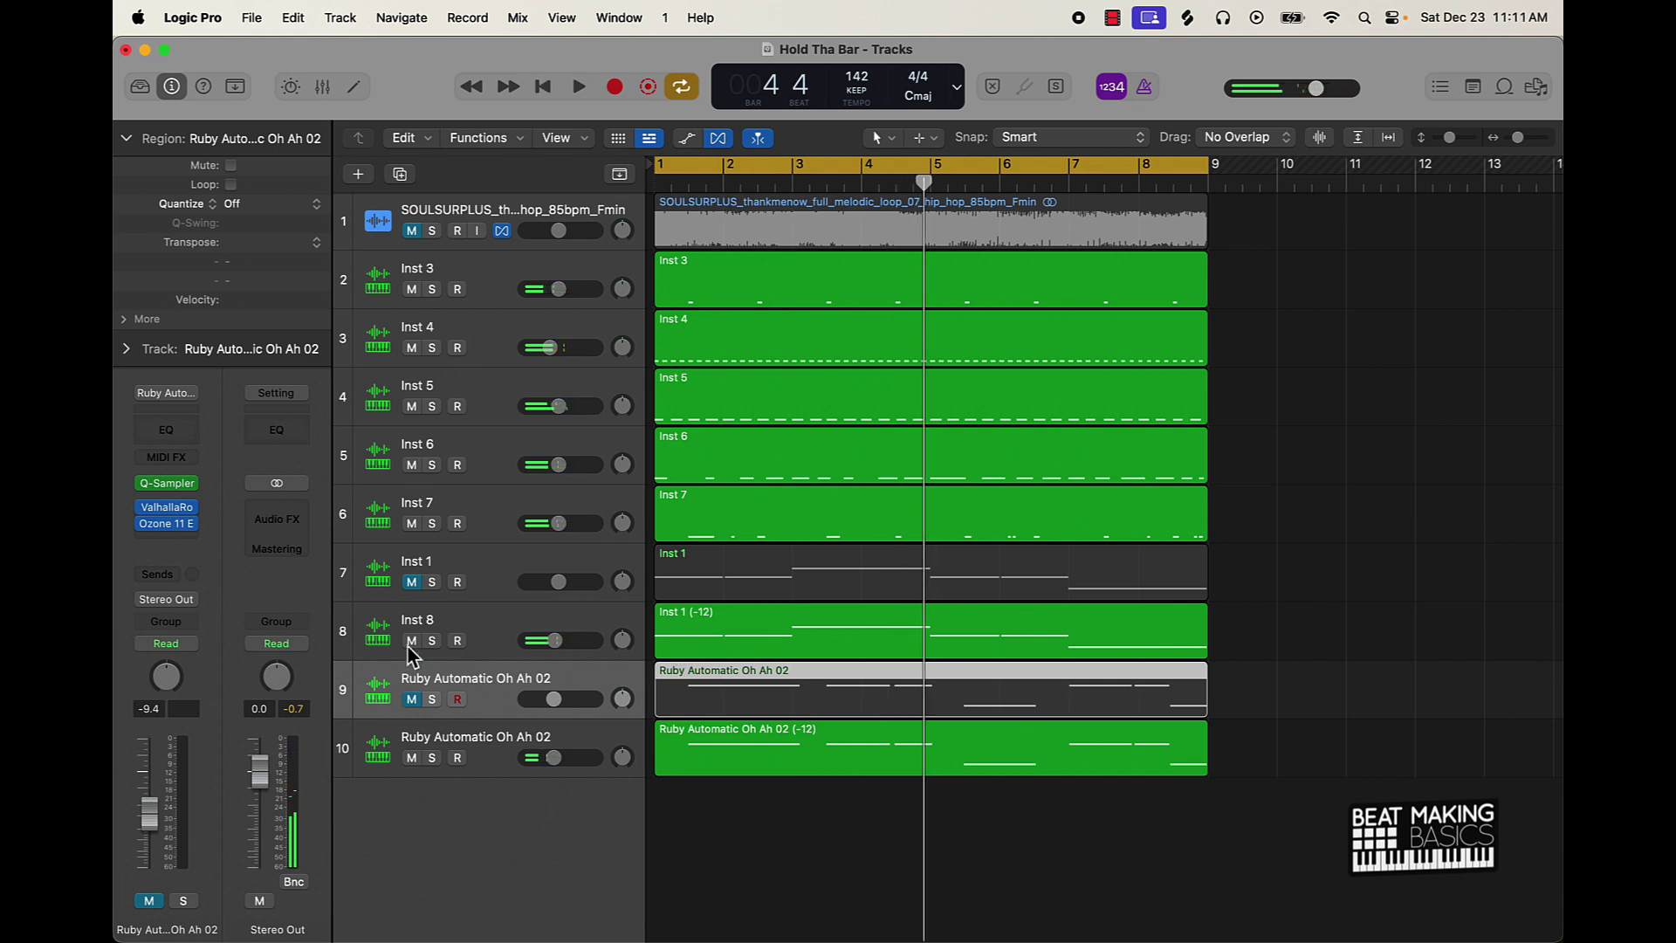
- Solo the Inst 1 track and listen to it alone
{"action": "left_click", "coordinate": [1344, 528]}
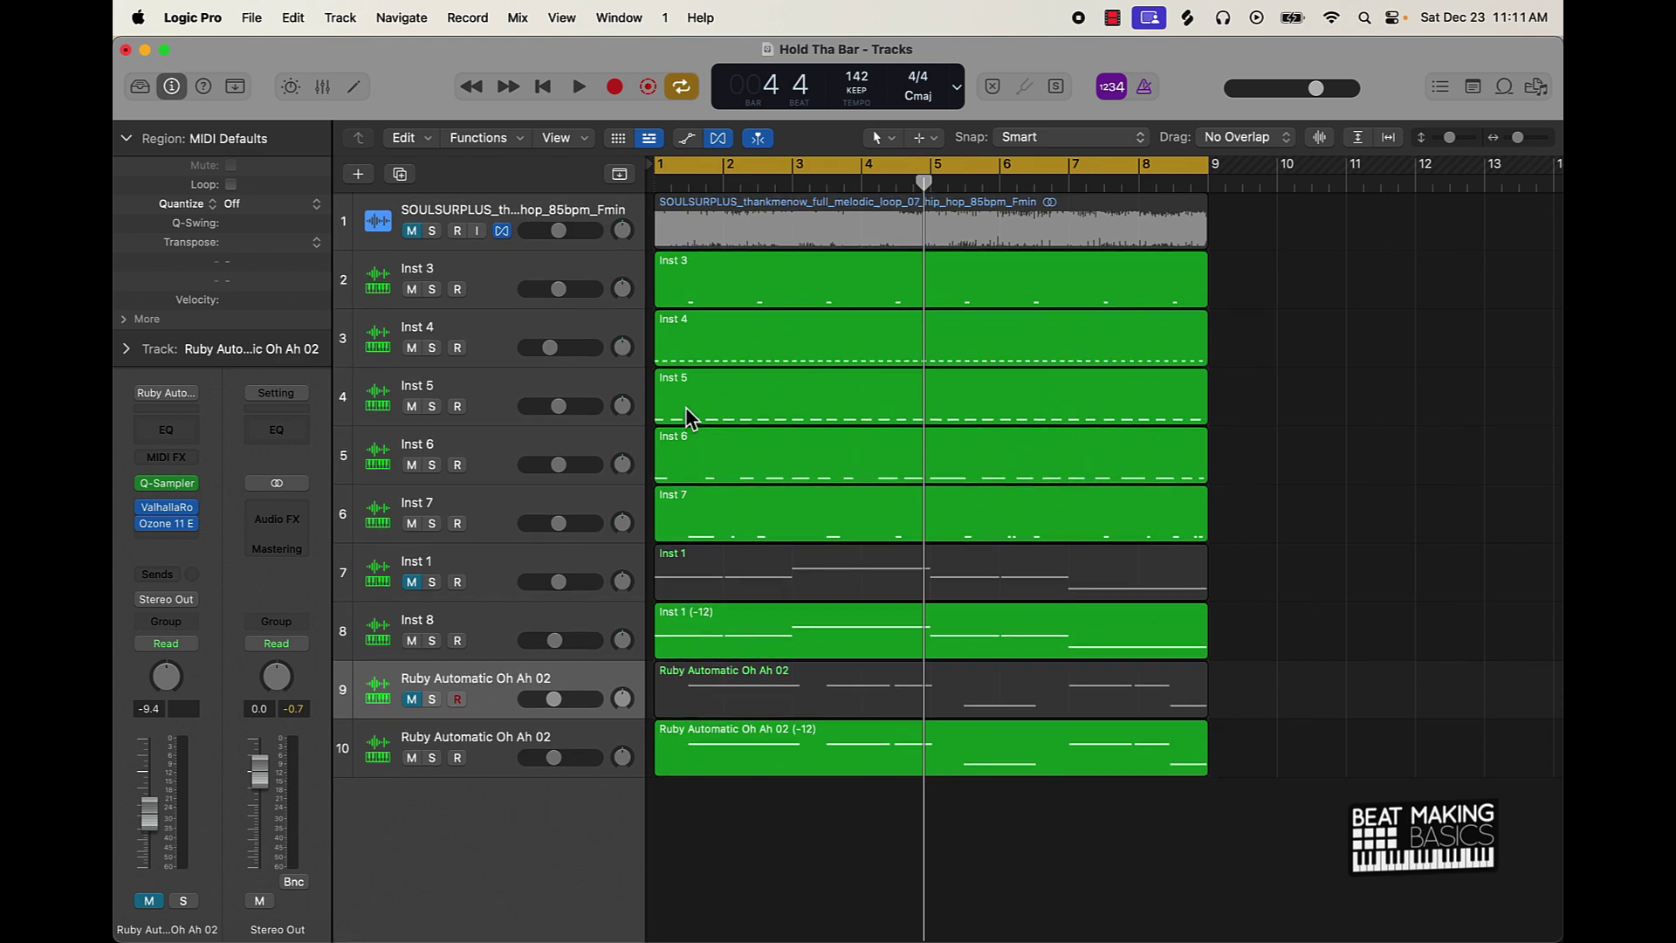
{"action": "left_click", "coordinate": [432, 582]}
{"action": "key", "text": "space"}
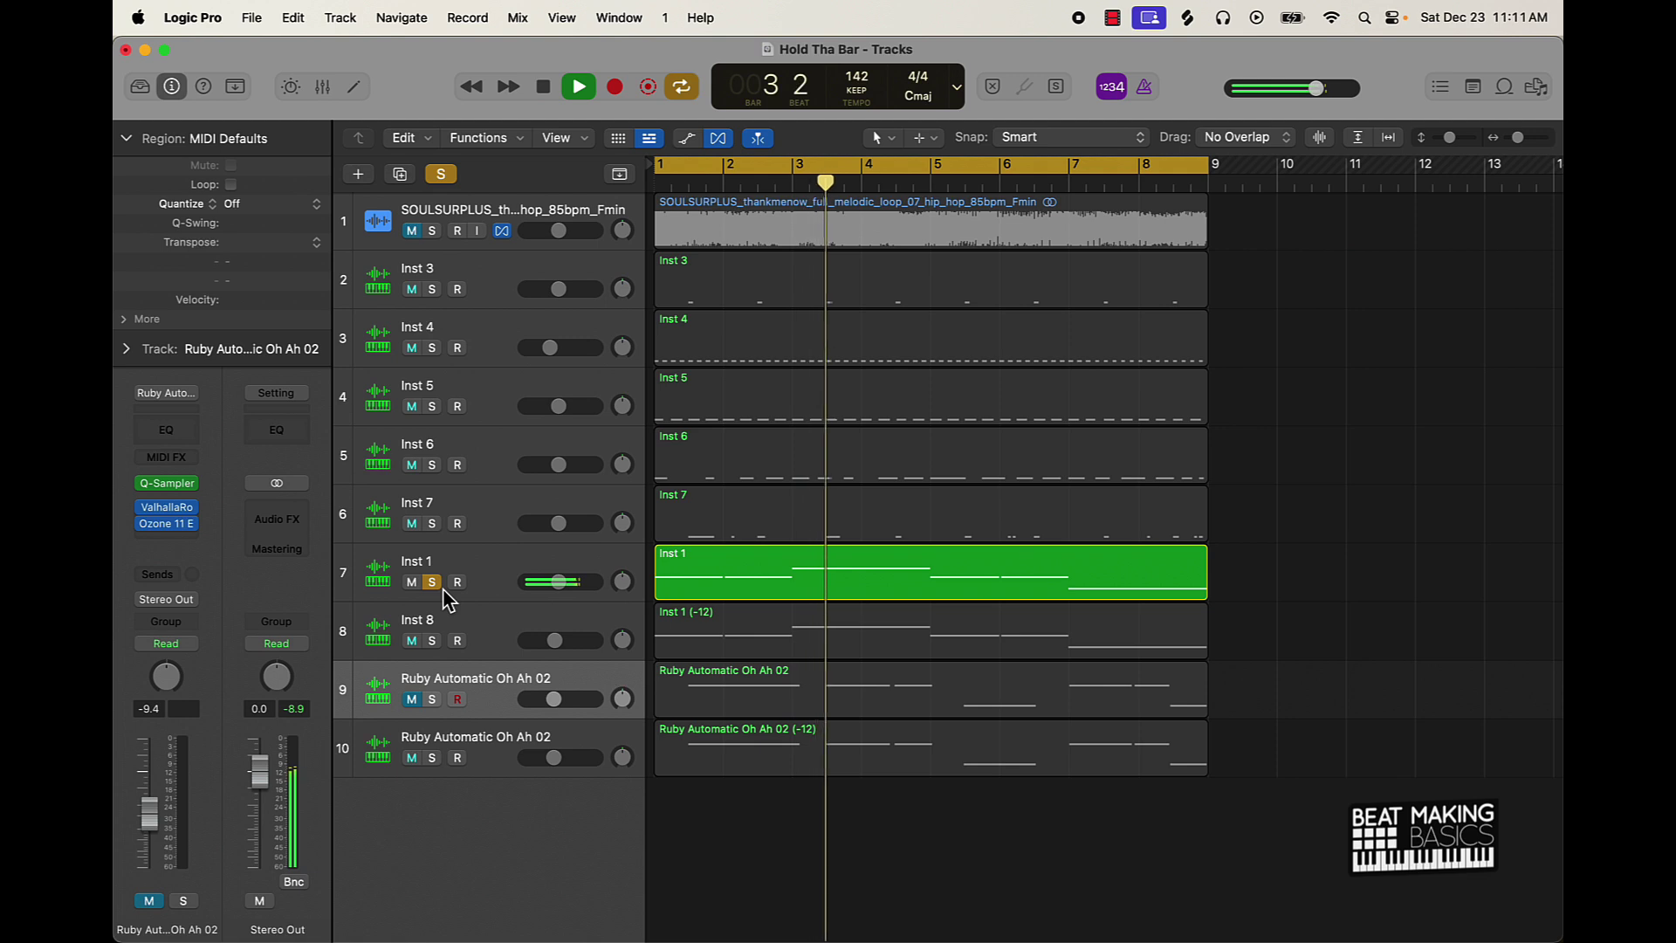
{"action": "key", "text": "space"}
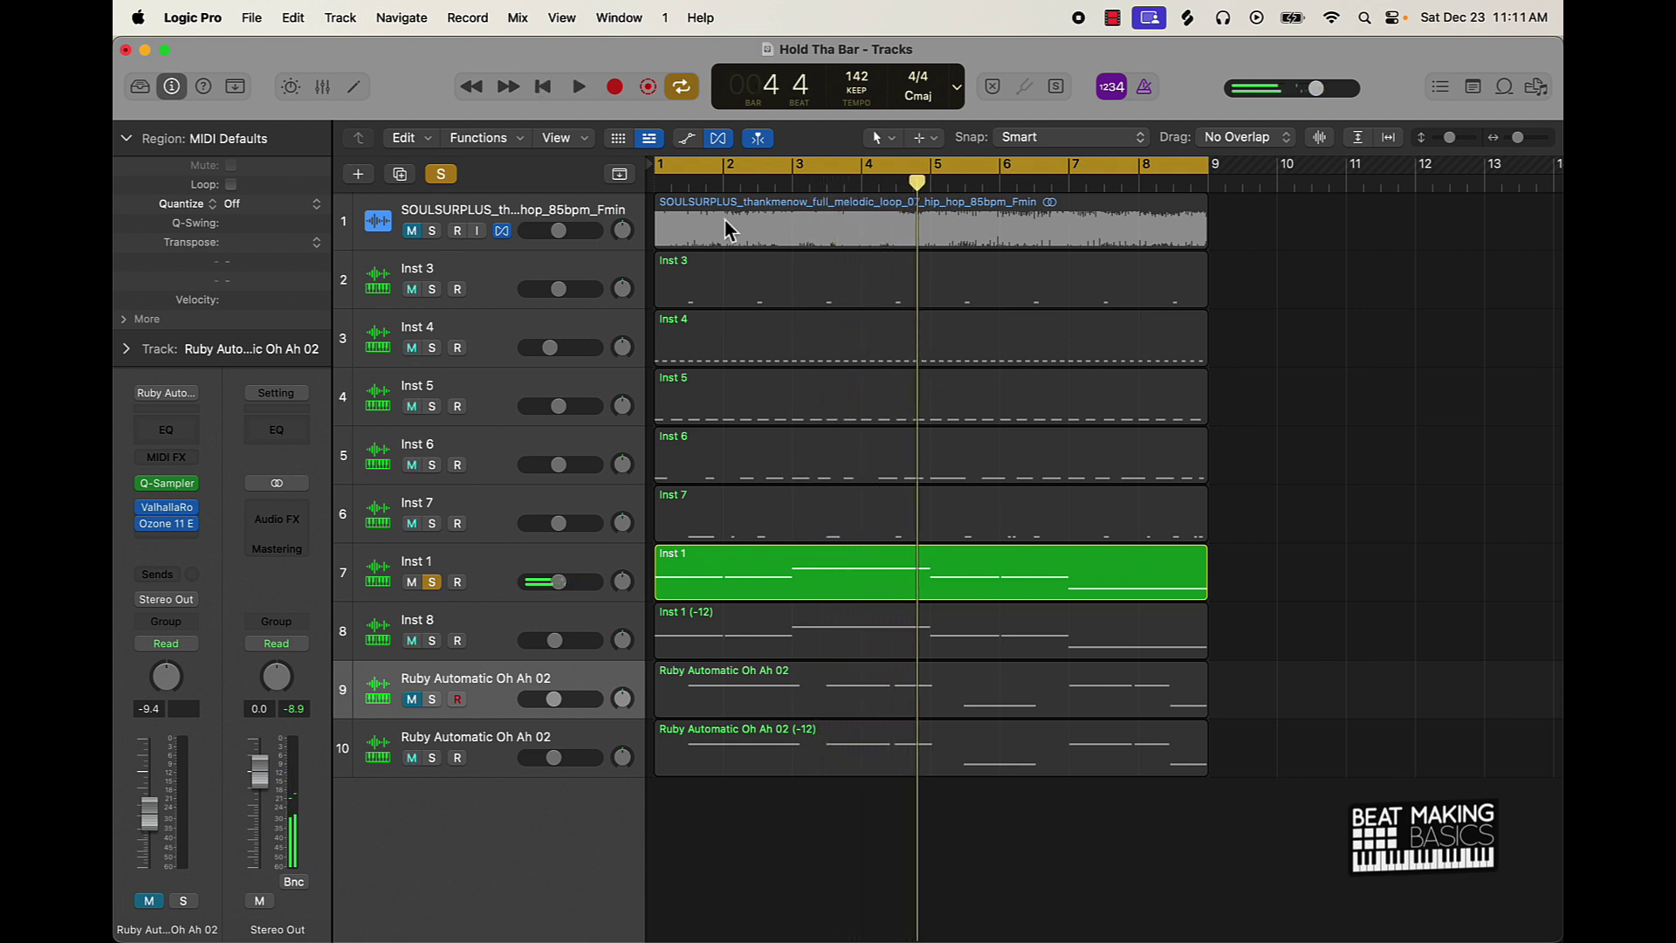
- Switch the solo from Inst 1 to the original SOULSURPLUS loop track and listen to it
{"action": "left_click", "coordinate": [432, 582]}
{"action": "left_click", "coordinate": [432, 232]}
{"action": "key", "text": "space"}
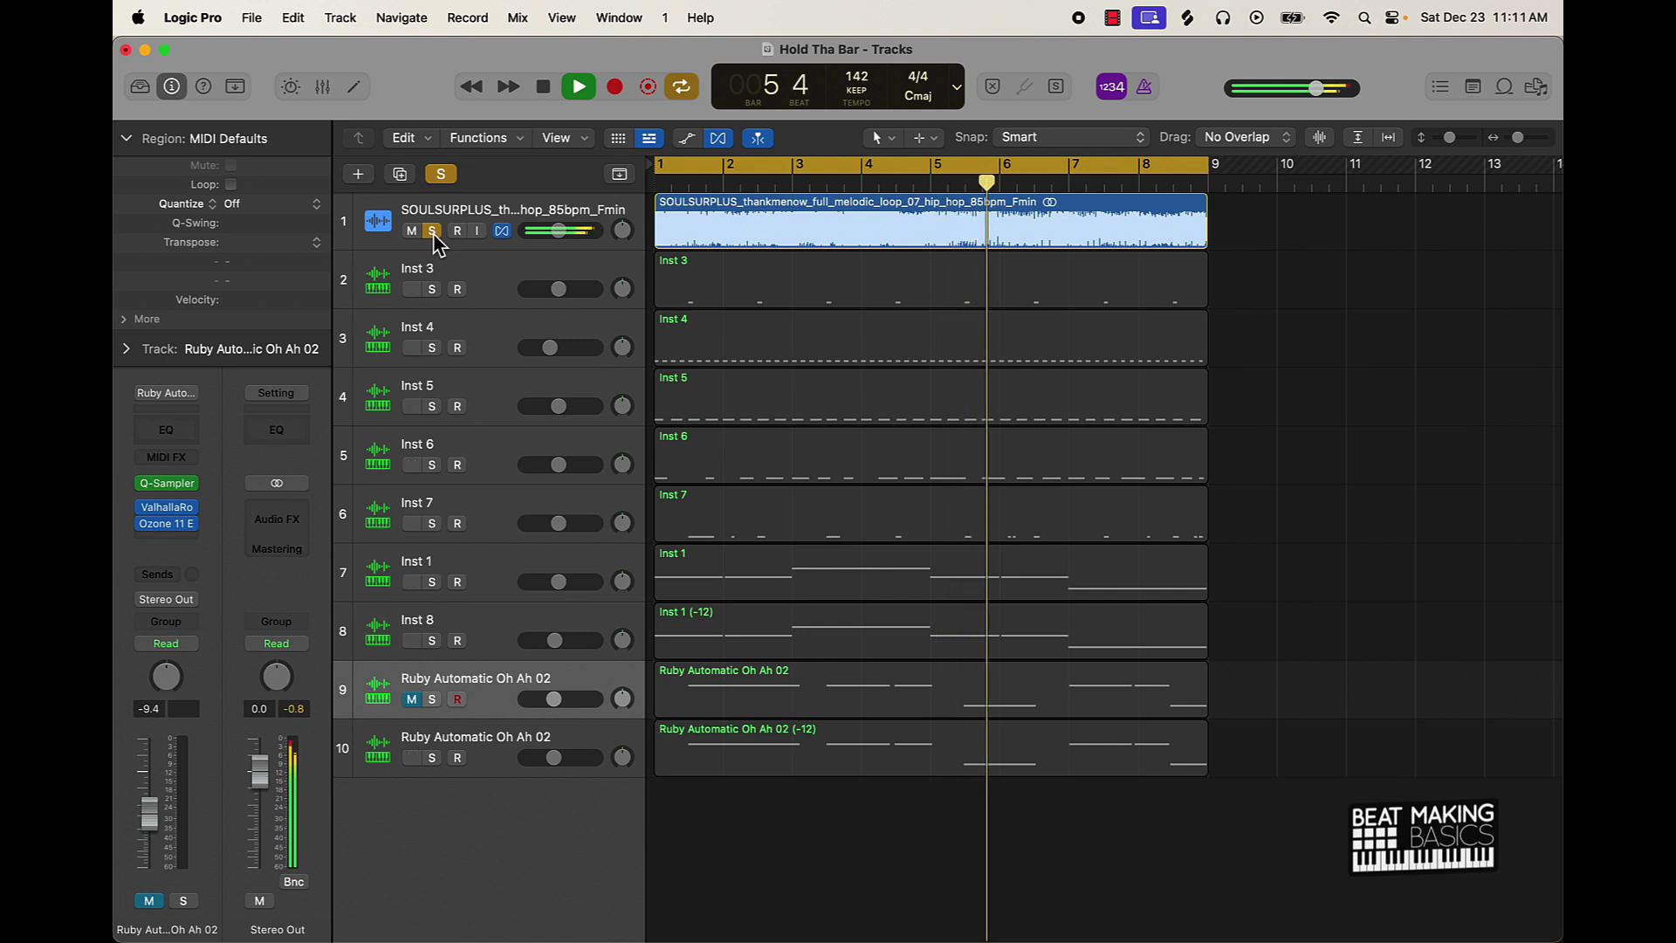
{"action": "key", "text": "space"}
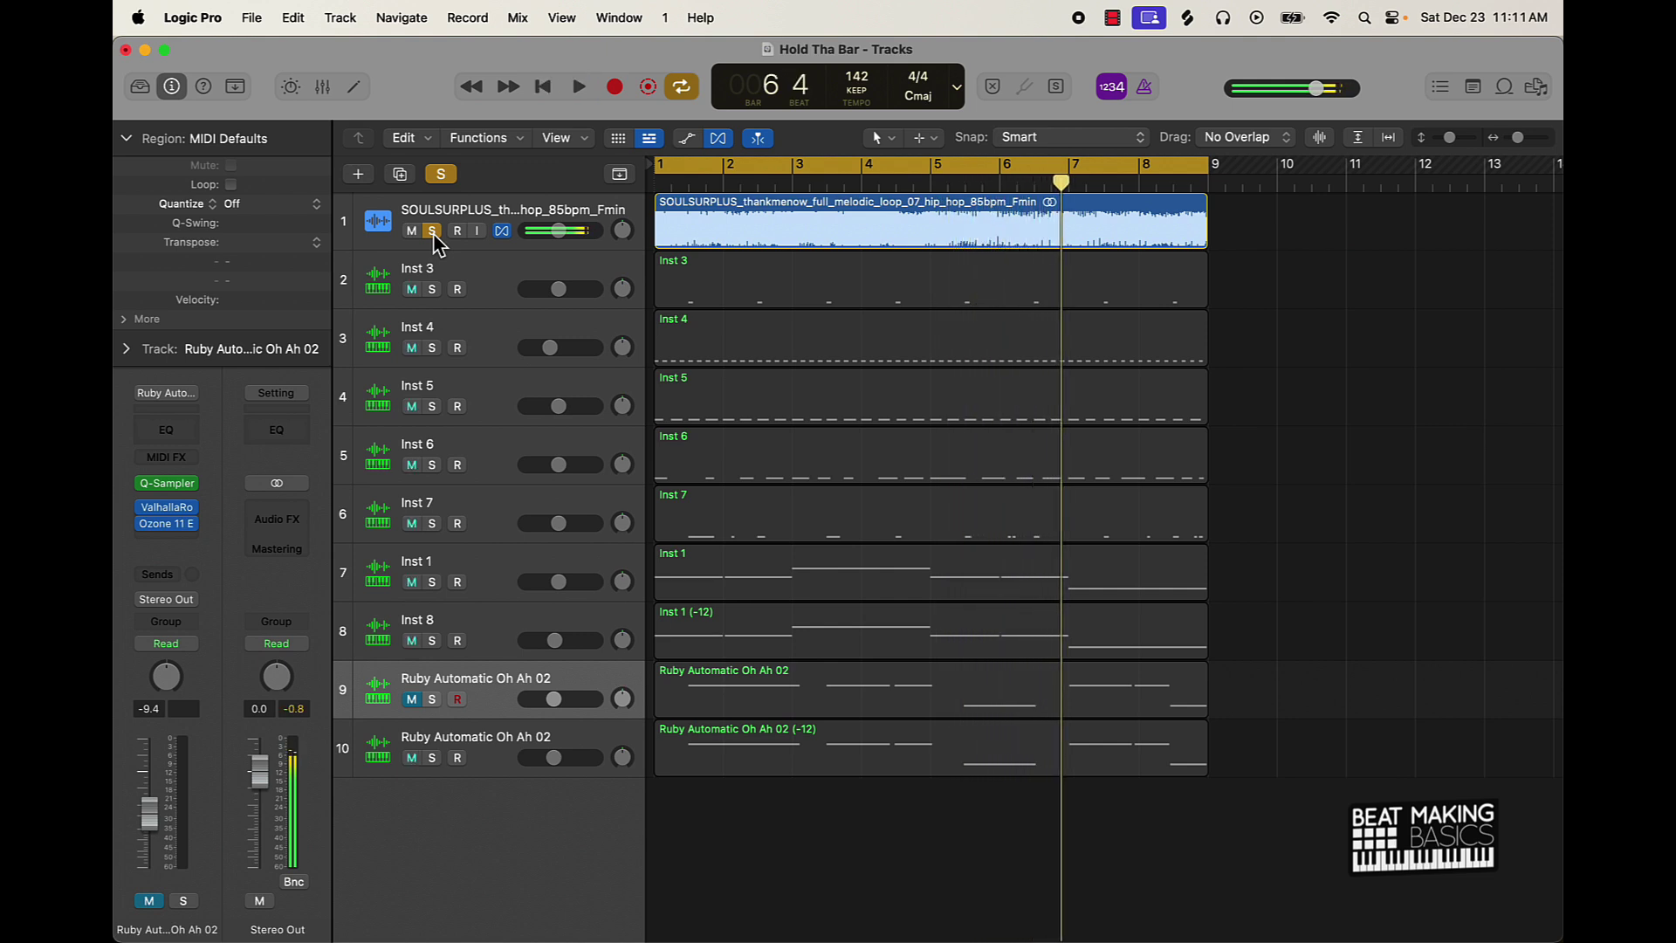
- Switch to Splice and preview the OS_SB_160_Dm_Cream and SOULSURPLUS_thankmenow loops in the library's sounds
{"action": "mouse_move", "coordinate": [890, 938]}
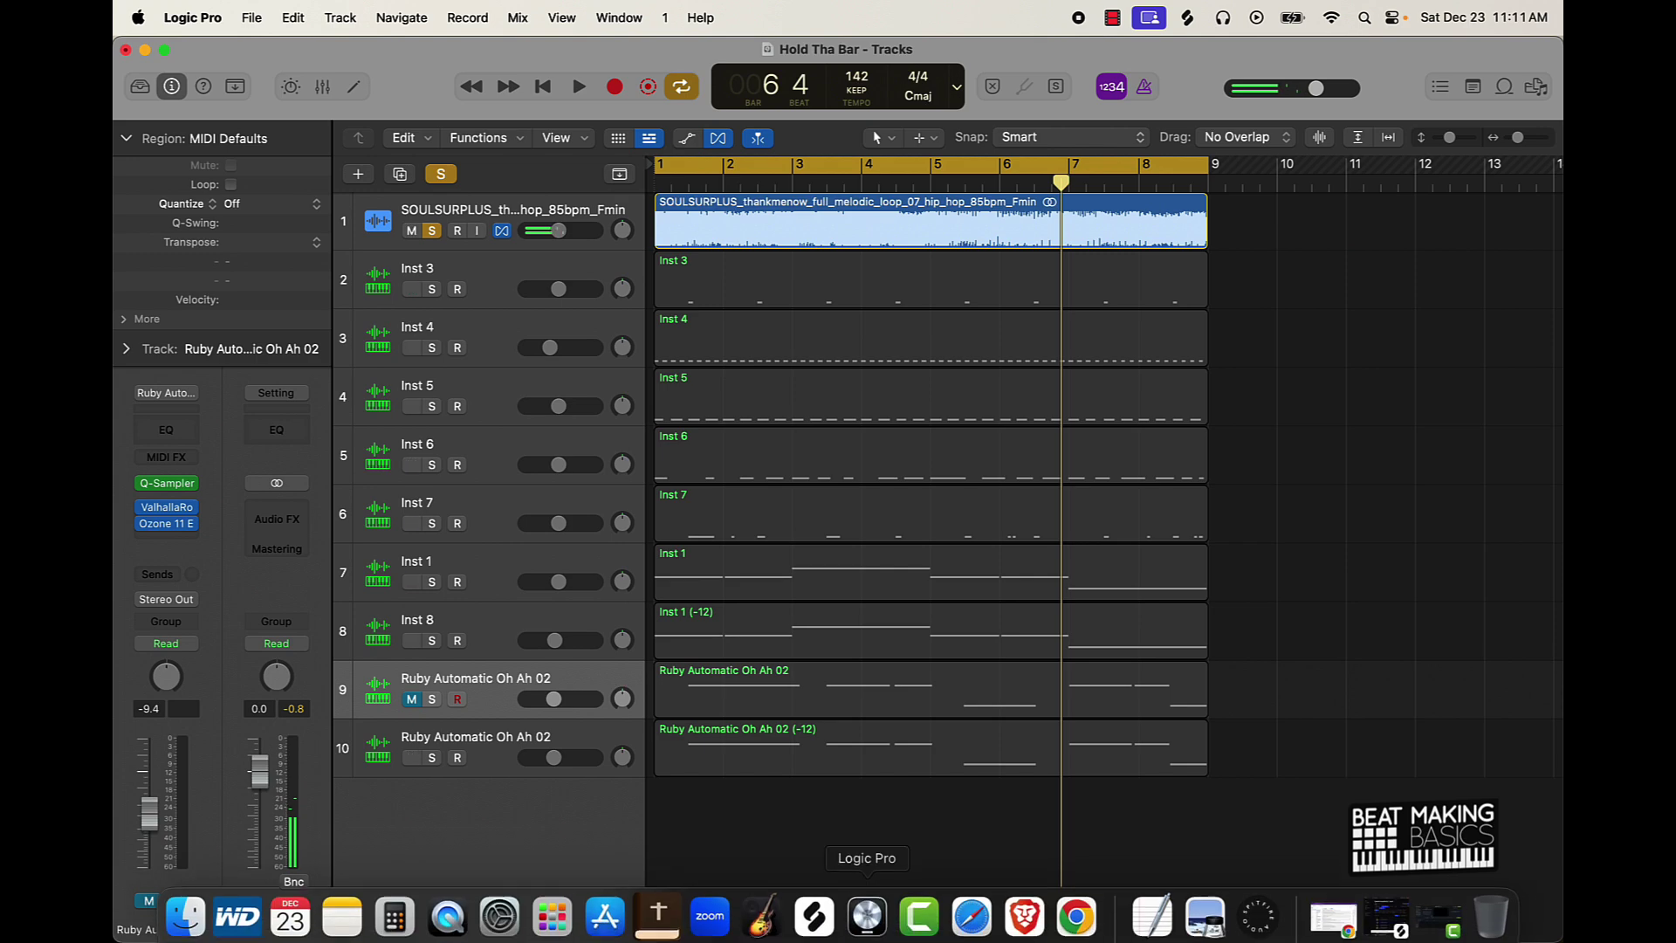
{"action": "left_click", "coordinate": [814, 903]}
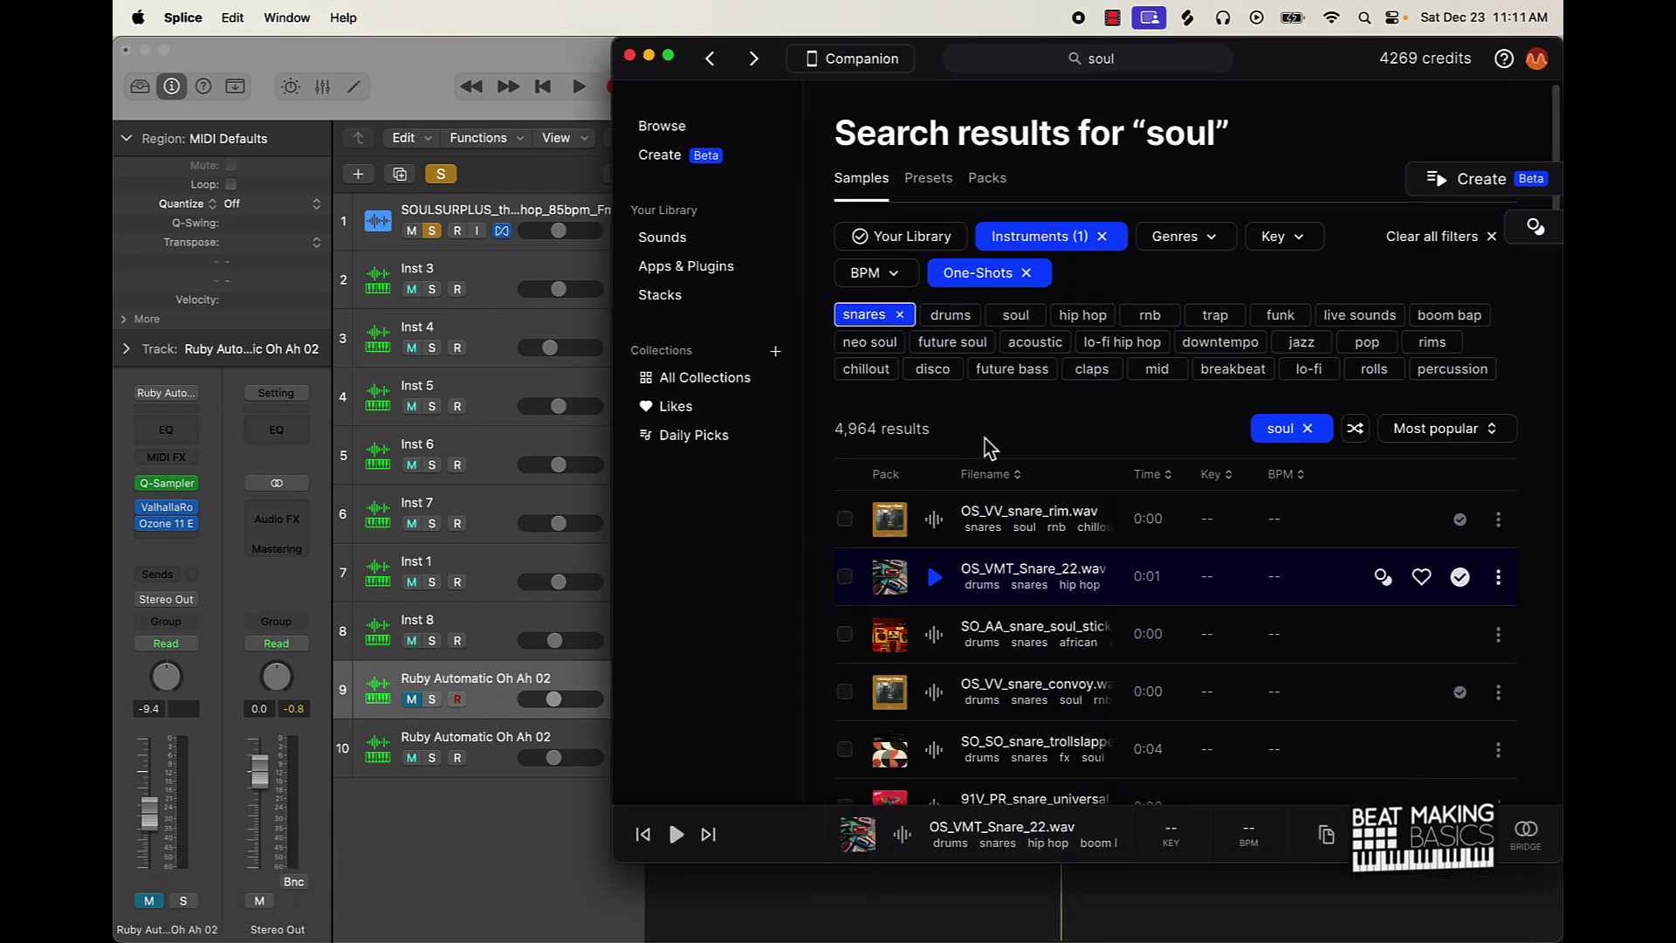
{"action": "left_click", "coordinate": [686, 241]}
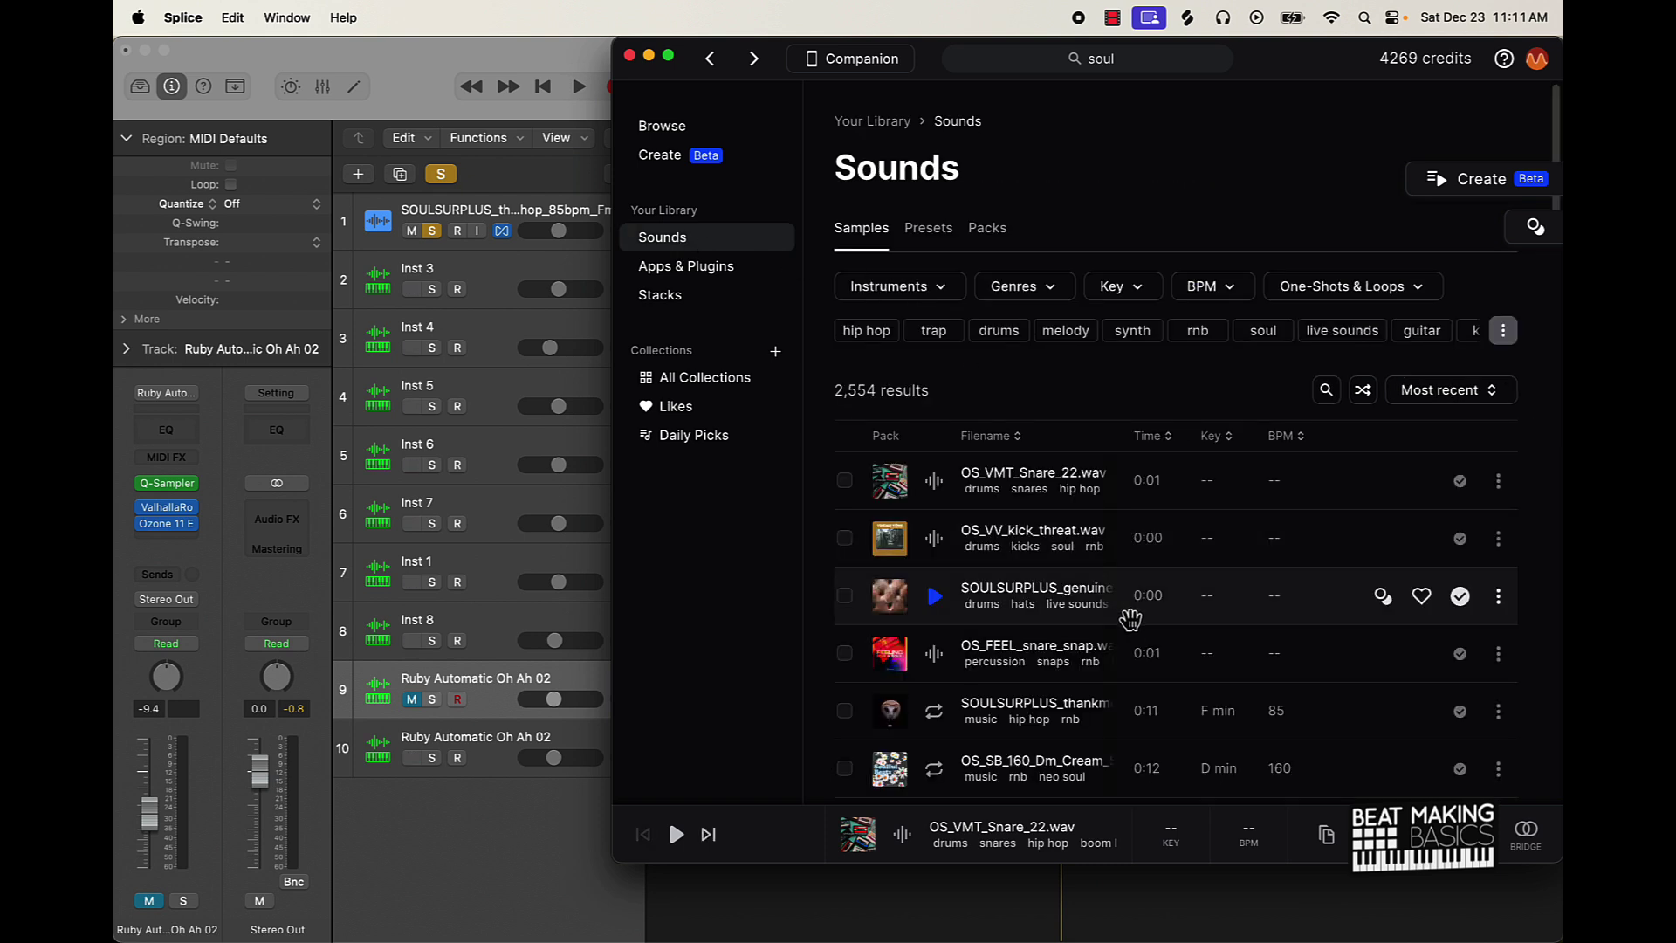
{"action": "scroll", "coordinate": [1130, 619], "scroll_direction": "down", "scroll_amount": 2}
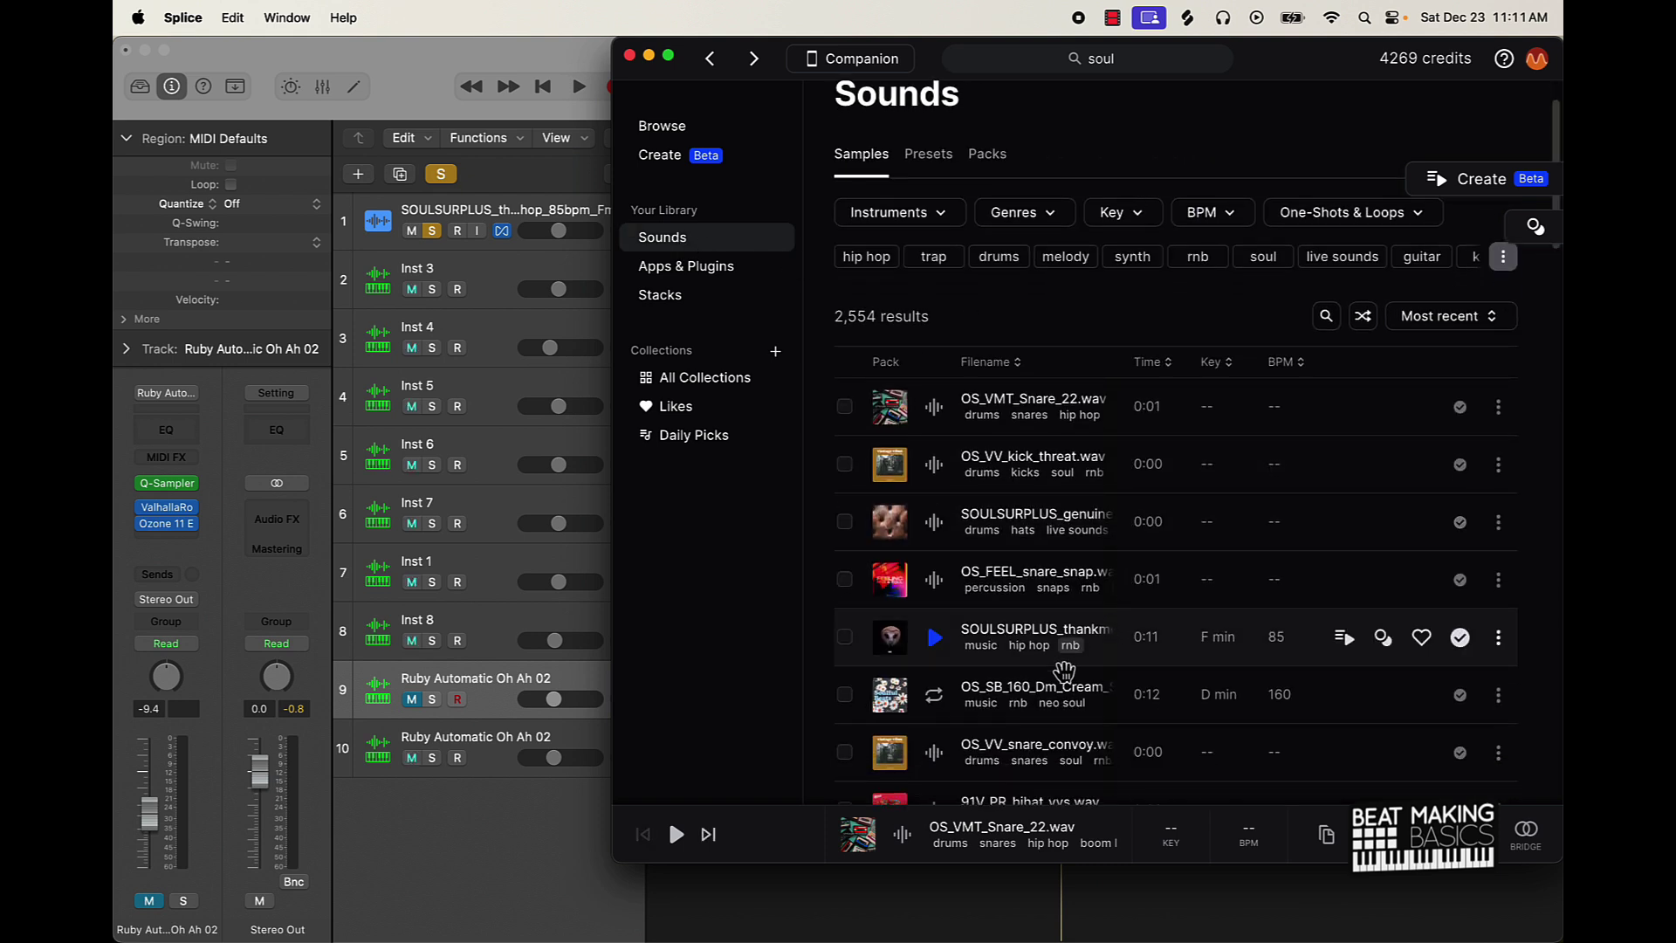
{"action": "left_click", "coordinate": [935, 705]}
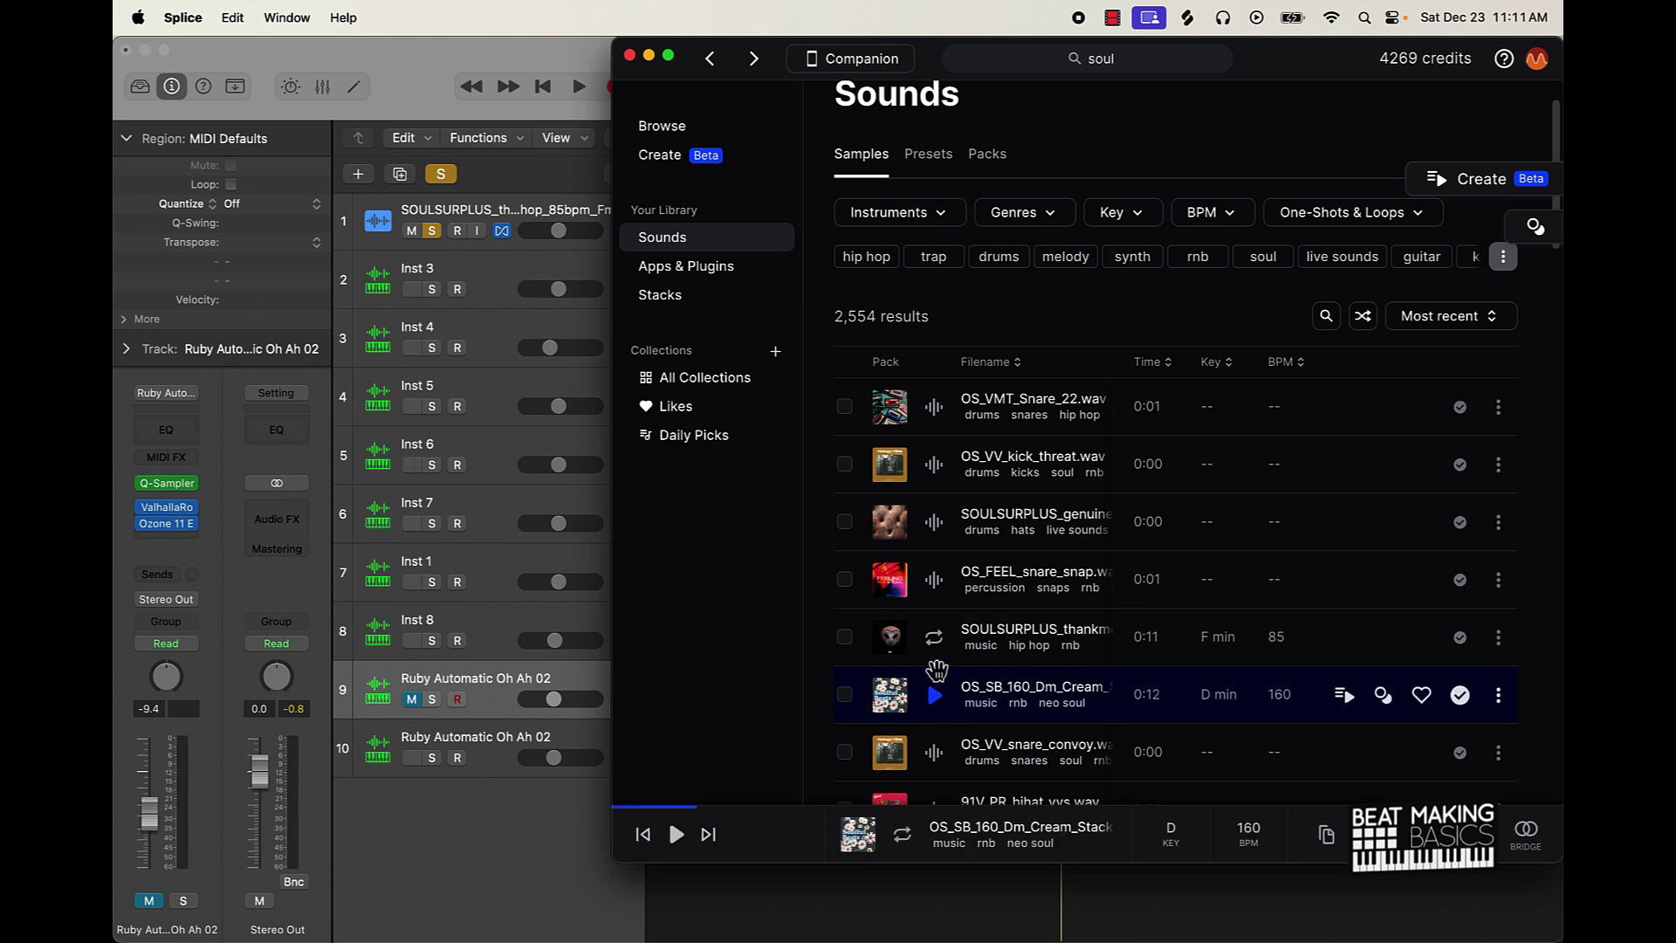
{"action": "left_click", "coordinate": [931, 650]}
{"action": "left_click", "coordinate": [930, 648]}
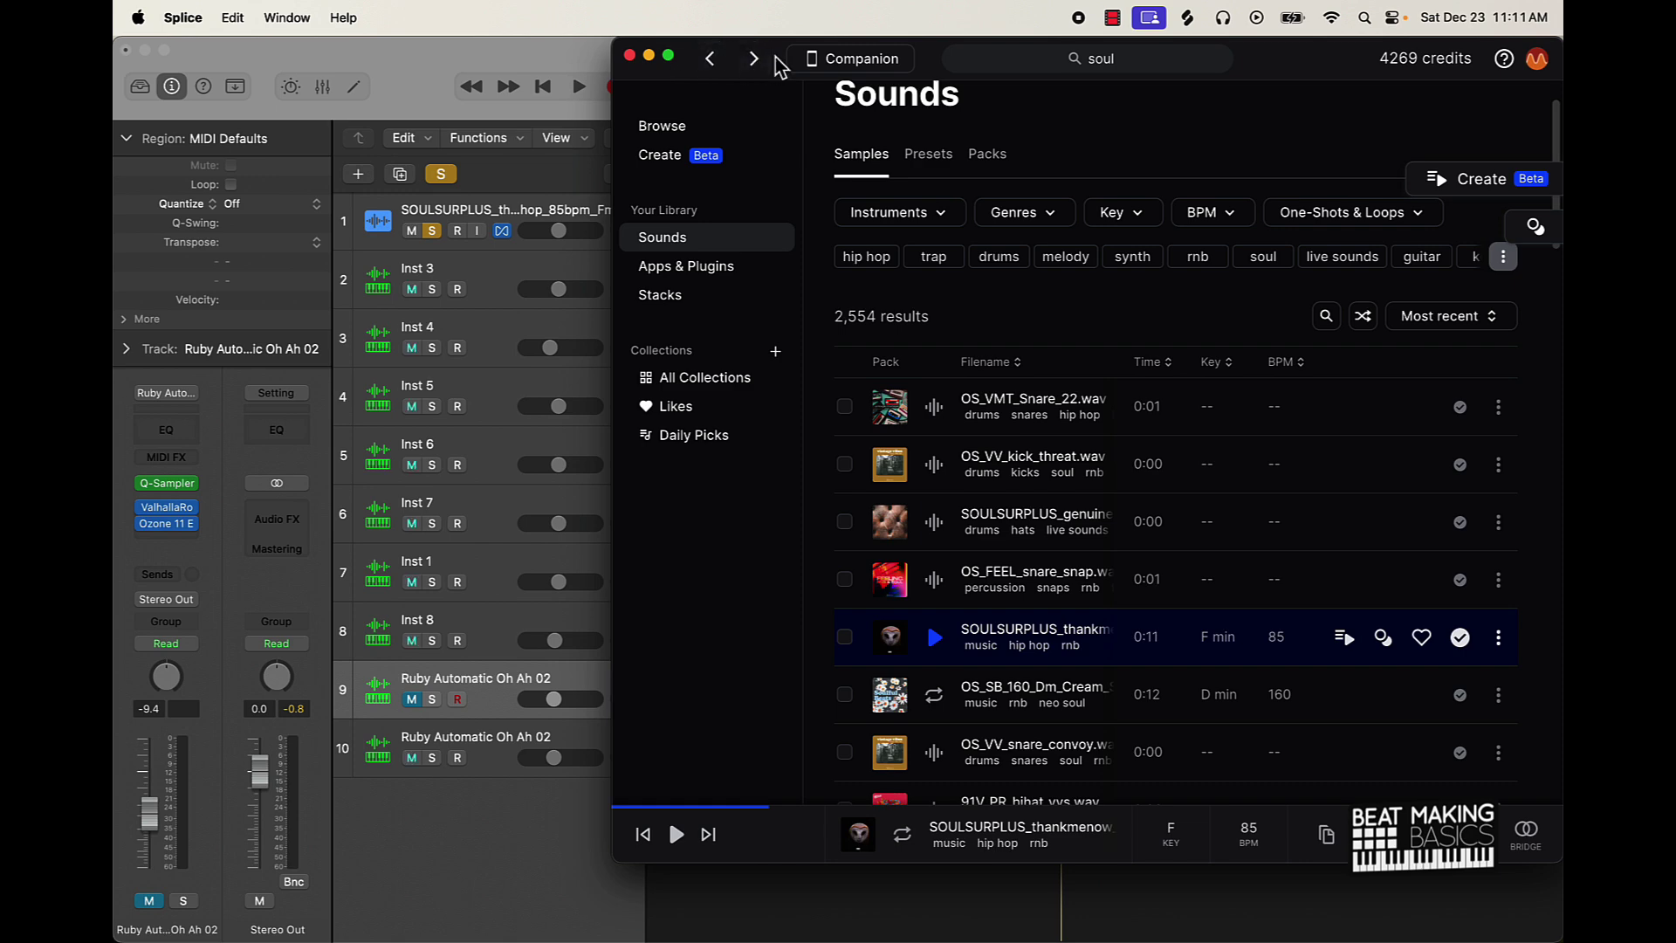
- Import the SOULSURPLUS_thankmenow loop at bar 1 on a new Logic Pro audio track and stretch it with Flex to eight bars
{"action": "left_click_drag", "start_coordinate": [775, 56], "coordinate": [159, 12]}
{"action": "left_click_drag", "start_coordinate": [366, 642], "coordinate": [1207, 897]}
{"action": "left_click", "coordinate": [1217, 890]}
{"action": "left_click_drag", "start_coordinate": [1254, 827], "coordinate": [756, 807]}
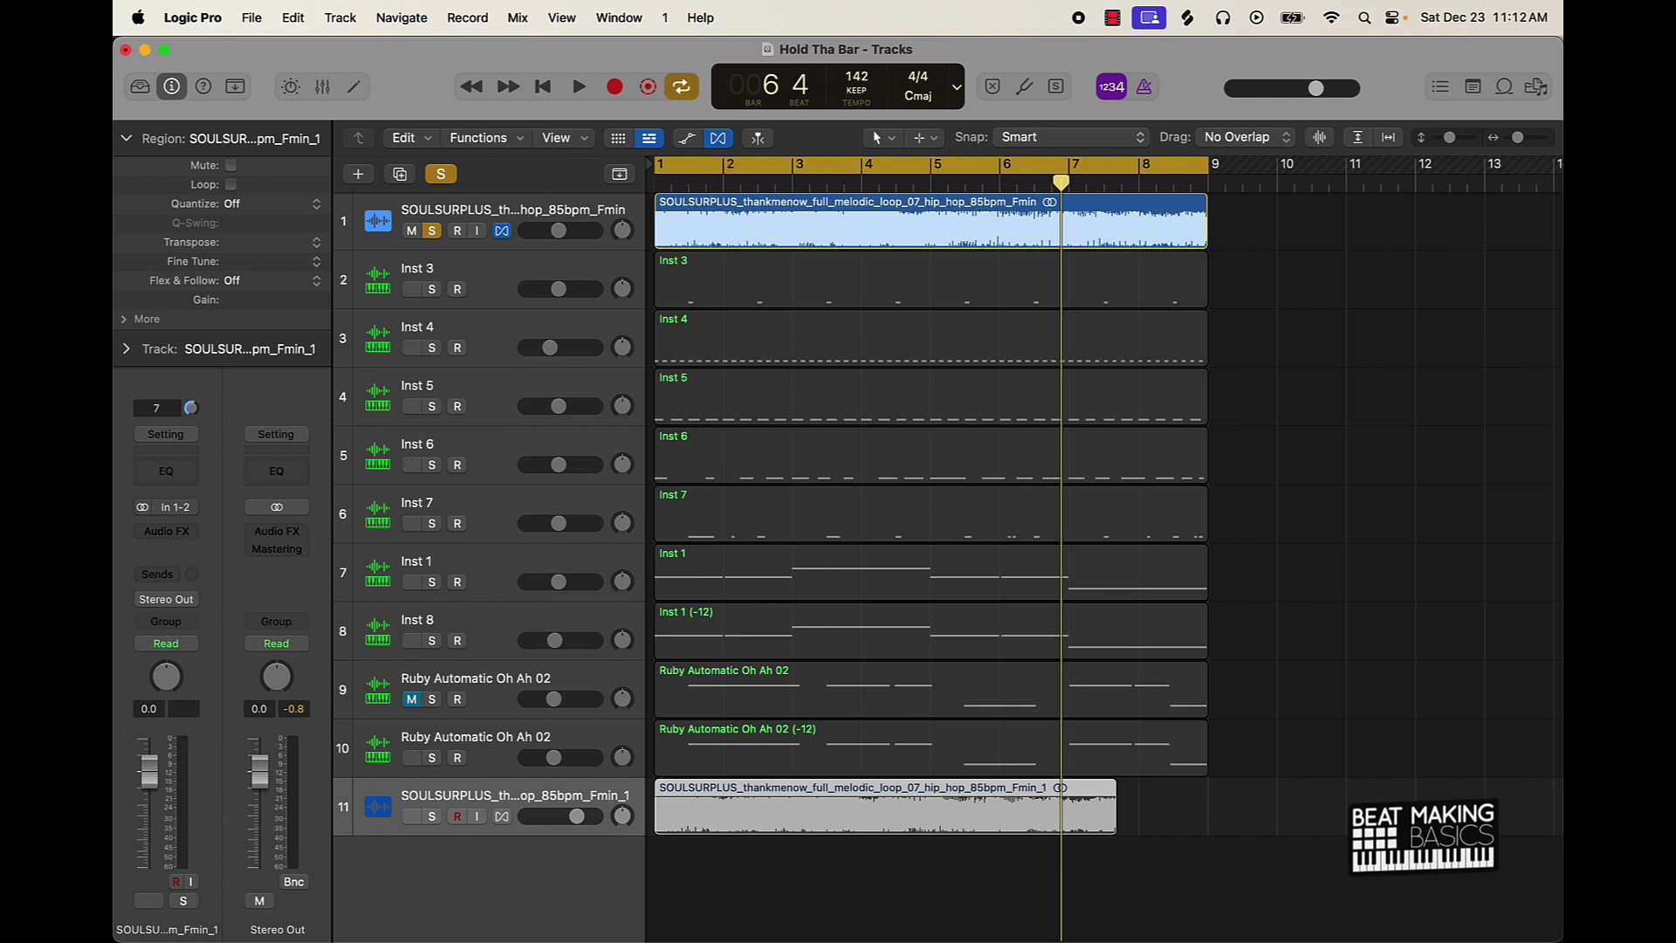
{"action": "left_click", "coordinate": [501, 816]}
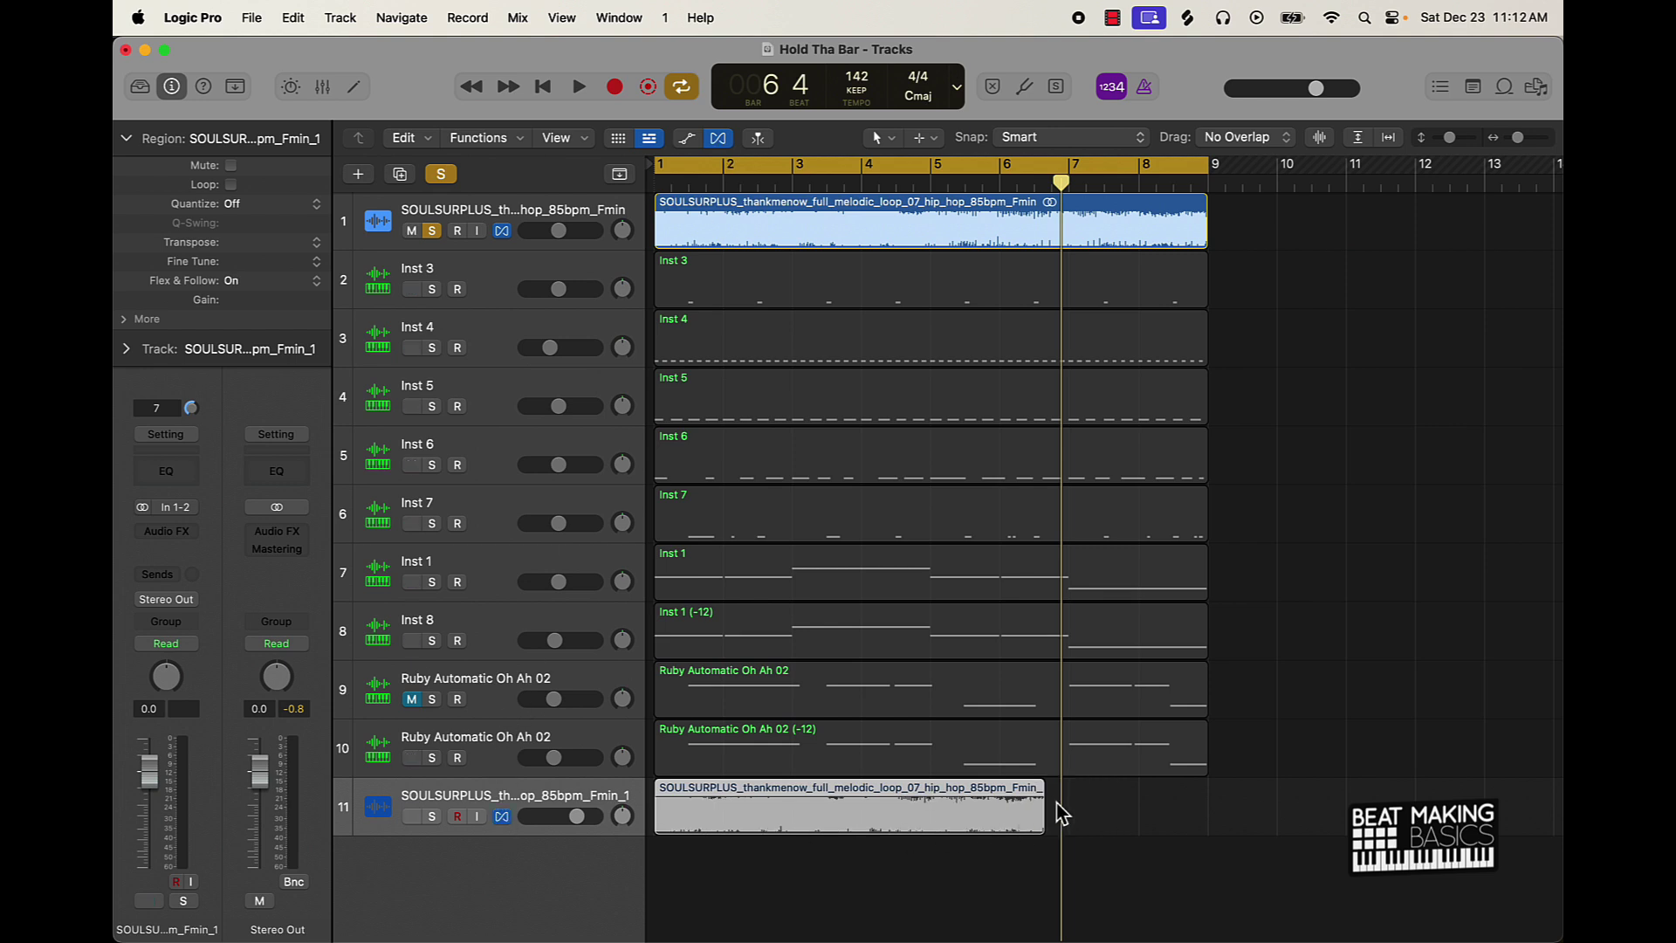
{"action": "left_click_drag", "start_coordinate": [1038, 786], "coordinate": [1175, 794]}
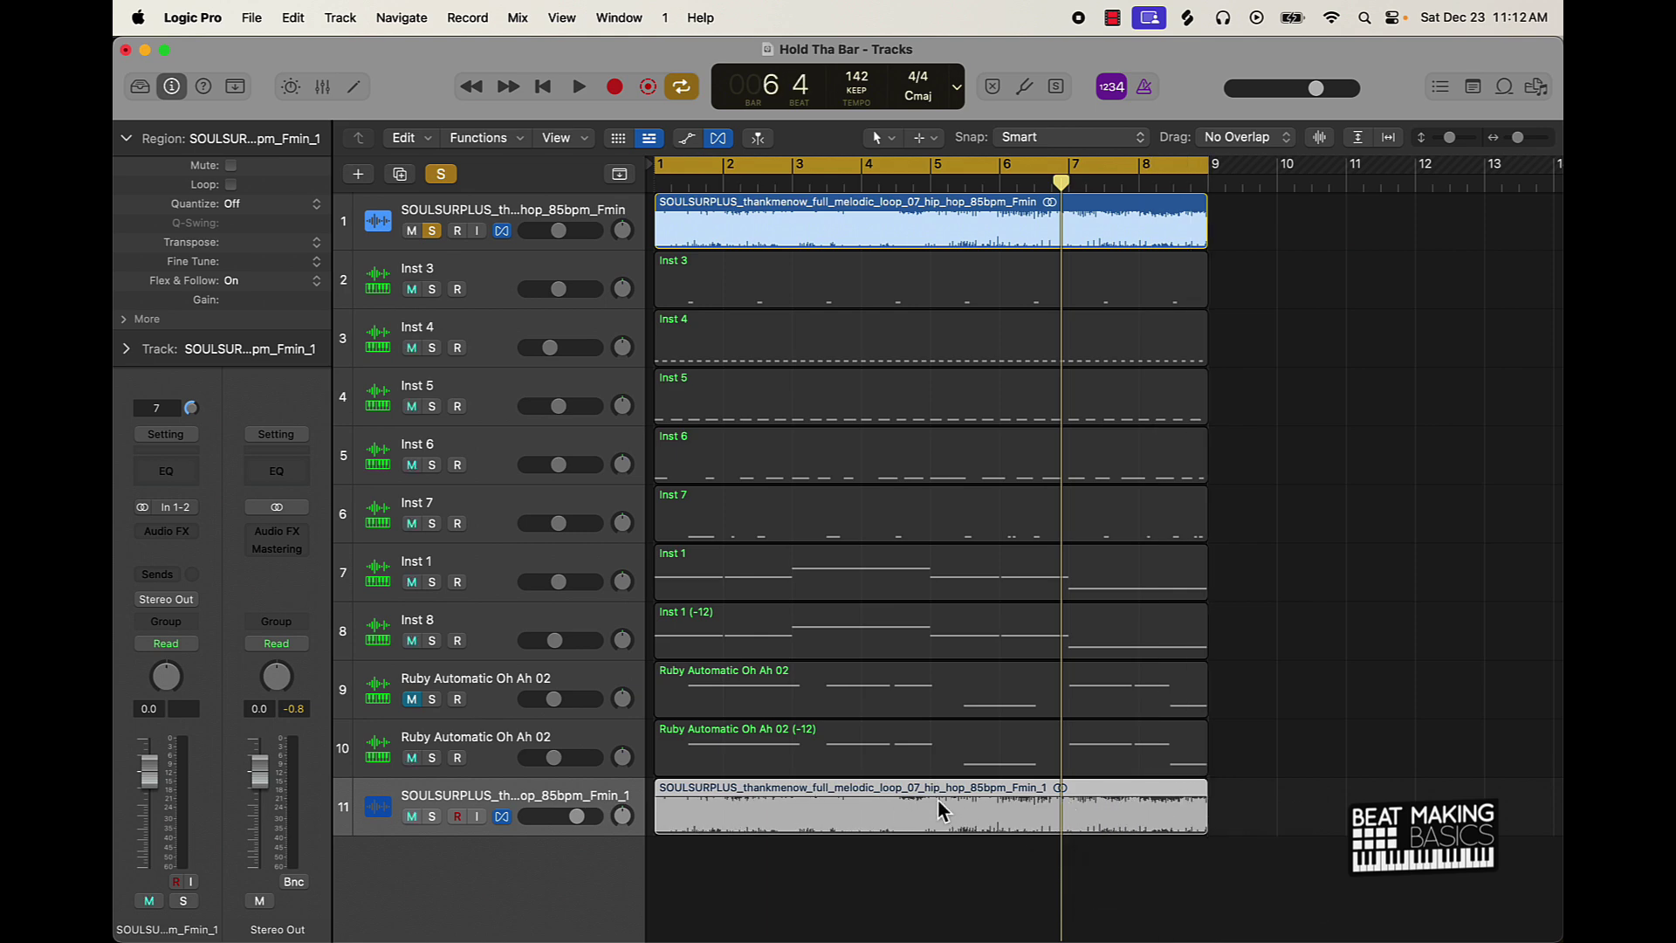
- Delete the newly imported duplicate loop track 11
{"action": "scroll", "coordinate": [842, 788], "scroll_direction": "right", "scroll_amount": 1}
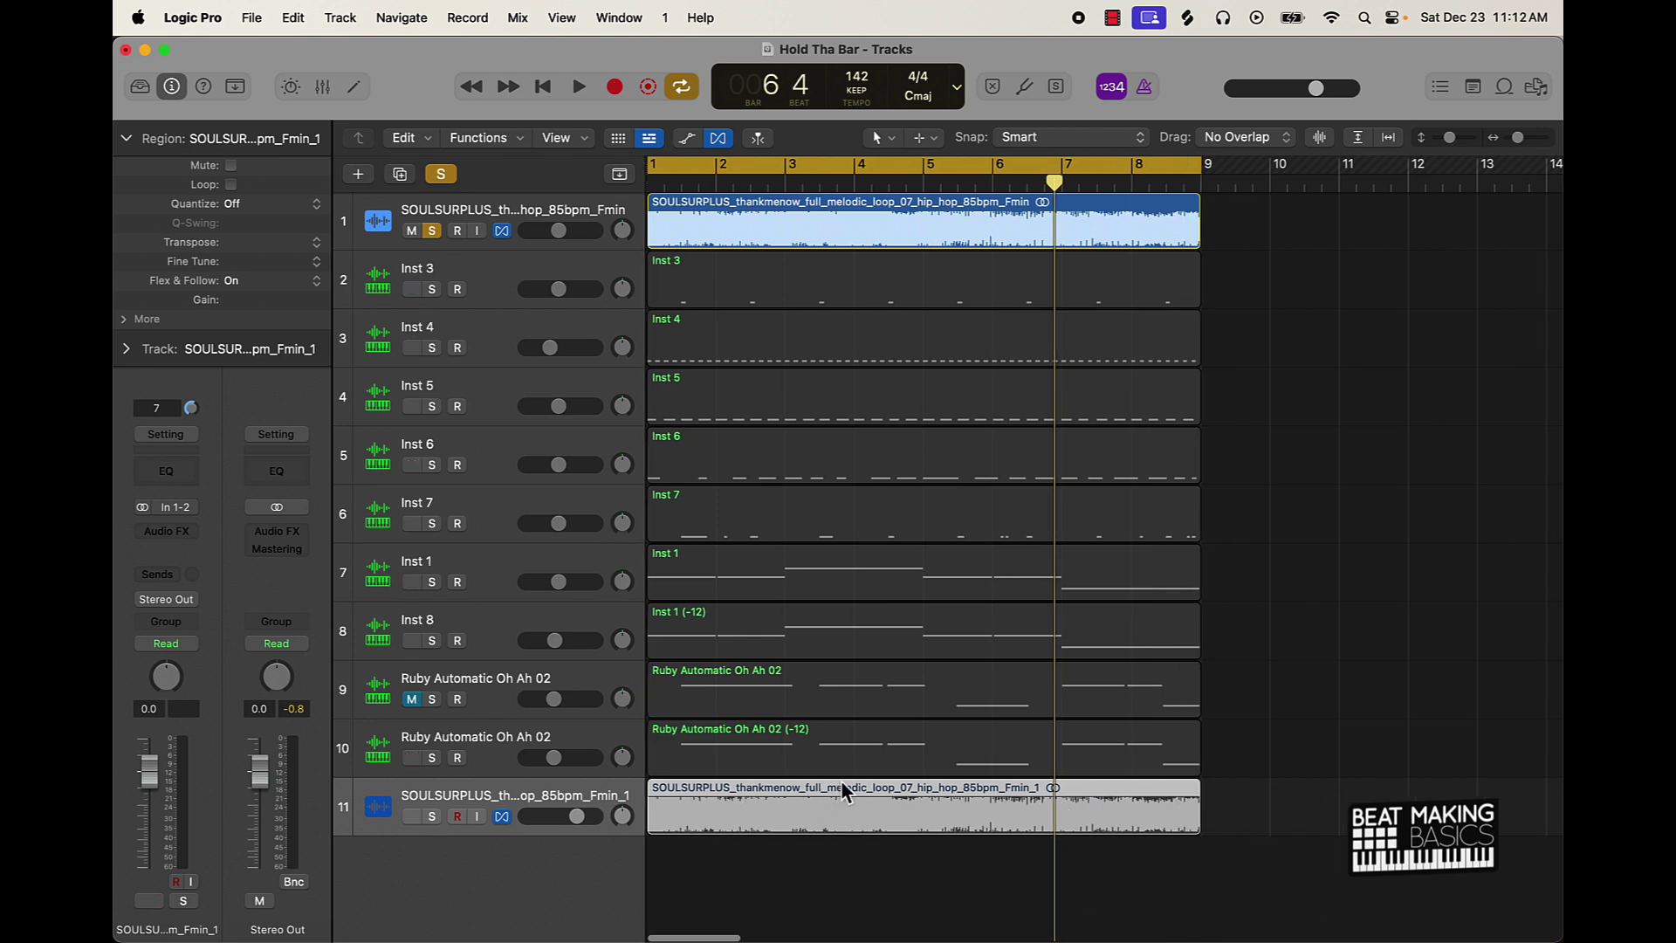
{"action": "left_click", "coordinate": [530, 784]}
{"action": "key", "text": "super+BackSpace"}
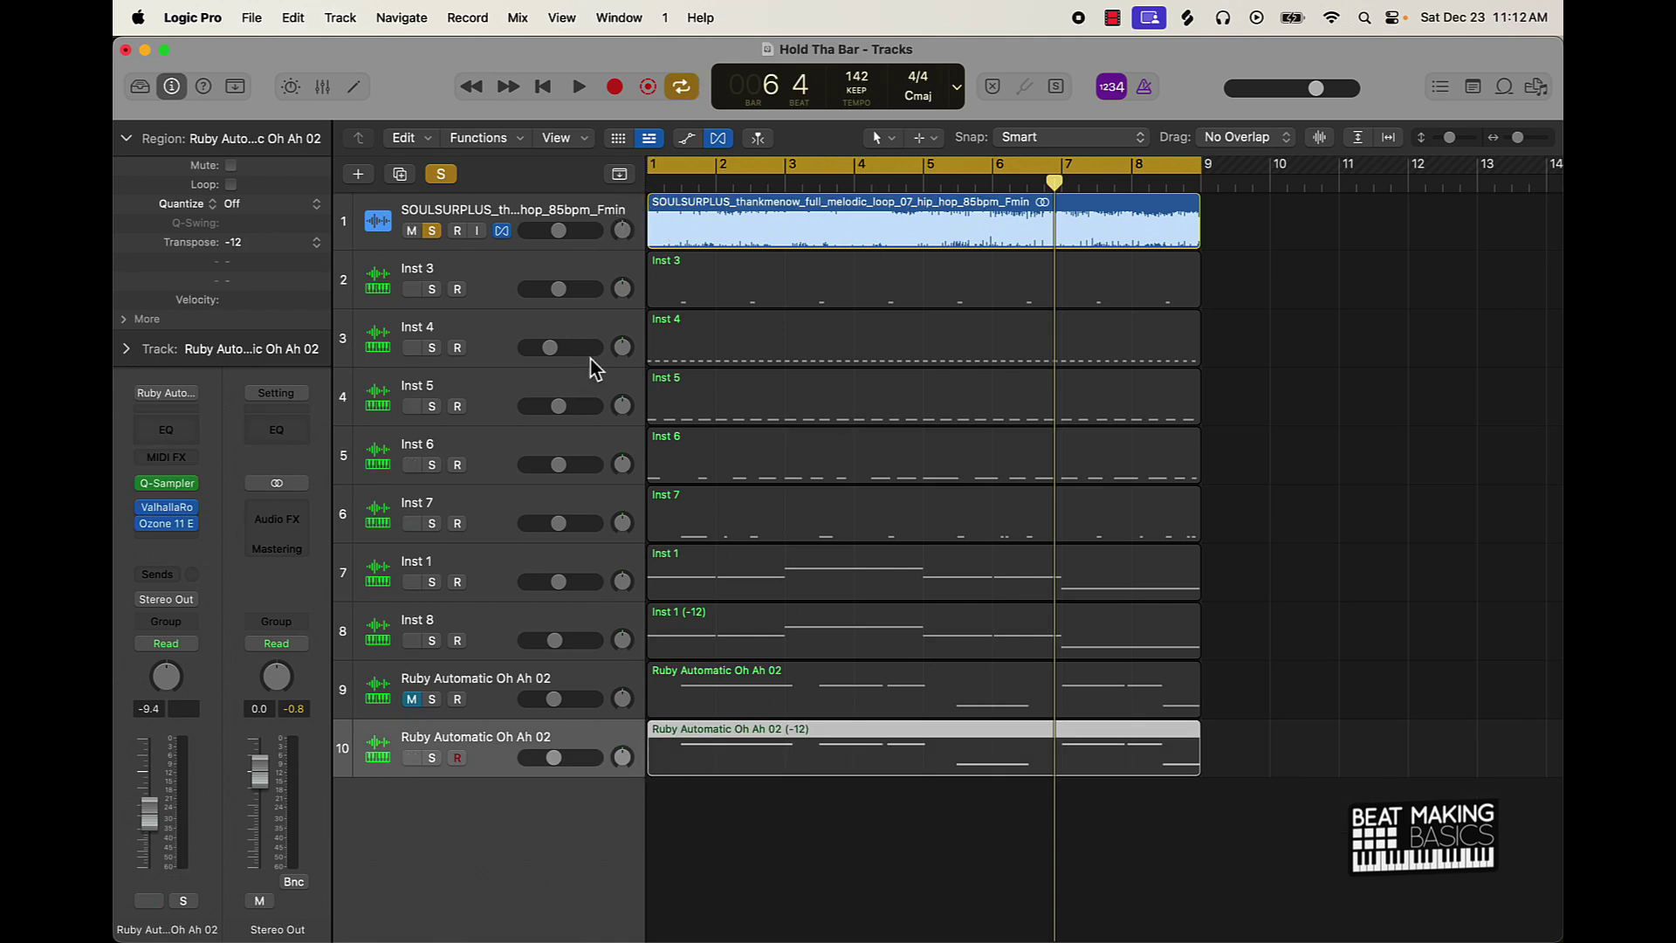
- Mute the original SOULSURPLUS loop track, clear its solo, and solo the Inst 1 track instead
{"action": "mouse_move", "coordinate": [682, 237]}
{"action": "left_mouse_down"}
{"action": "mouse_move", "coordinate": [752, 279]}
{"action": "mouse_move", "coordinate": [598, 868]}
{"action": "mouse_move", "coordinate": [411, 830]}
{"action": "mouse_move", "coordinate": [654, 219]}
{"action": "left_mouse_up"}
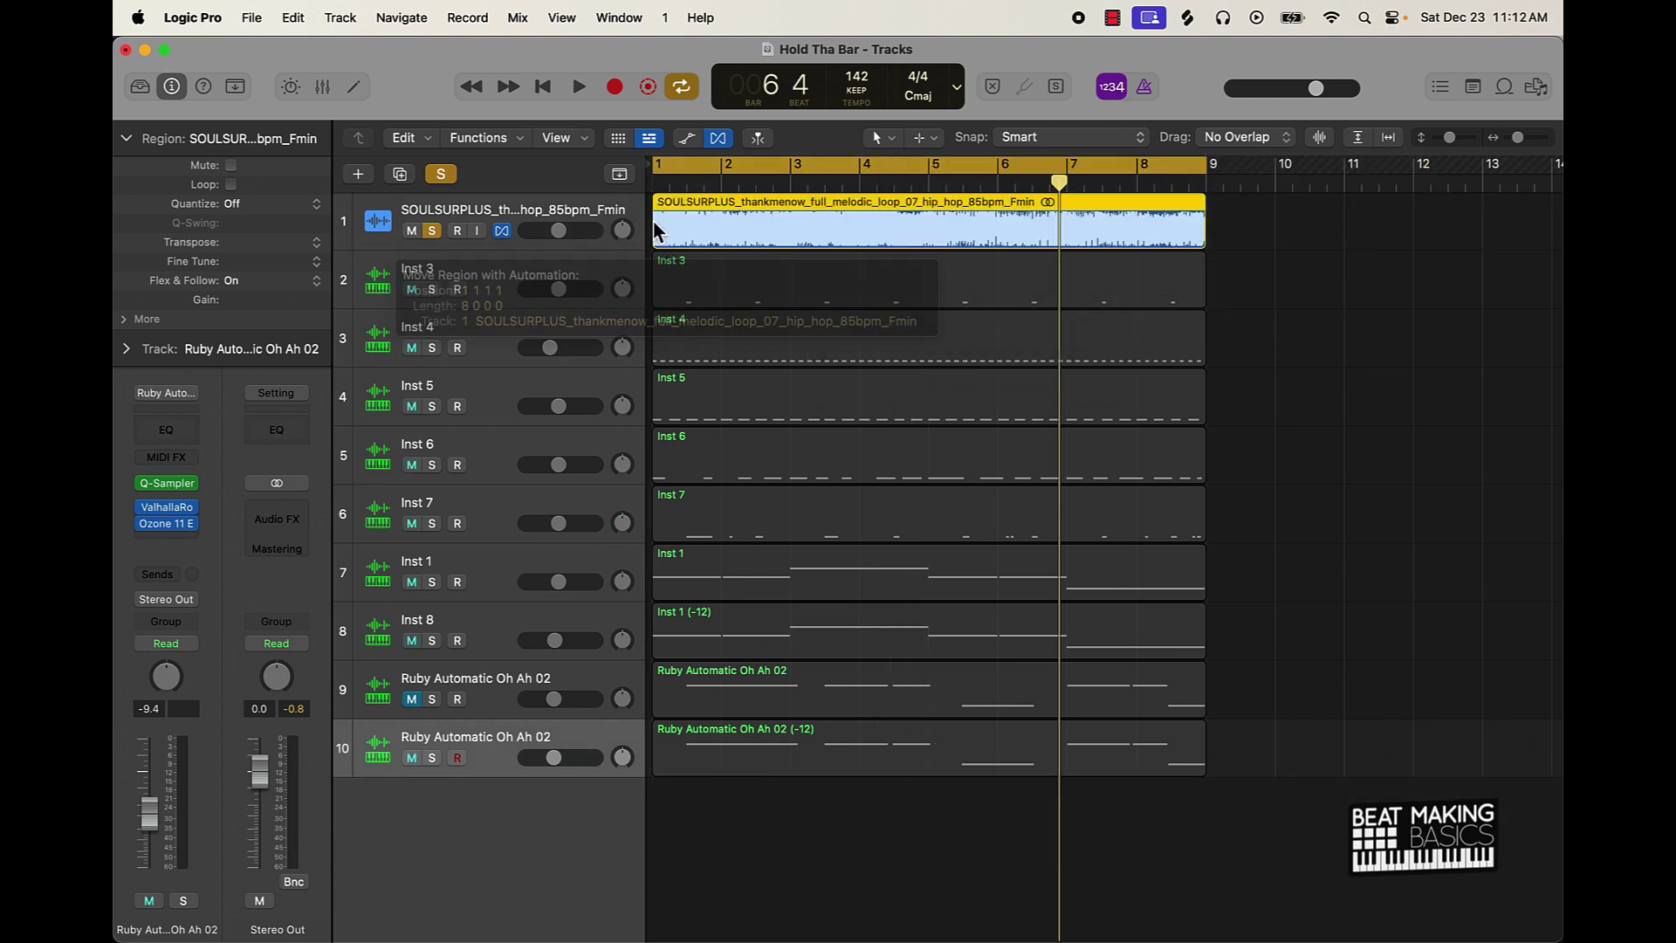
{"action": "left_click", "coordinate": [412, 230]}
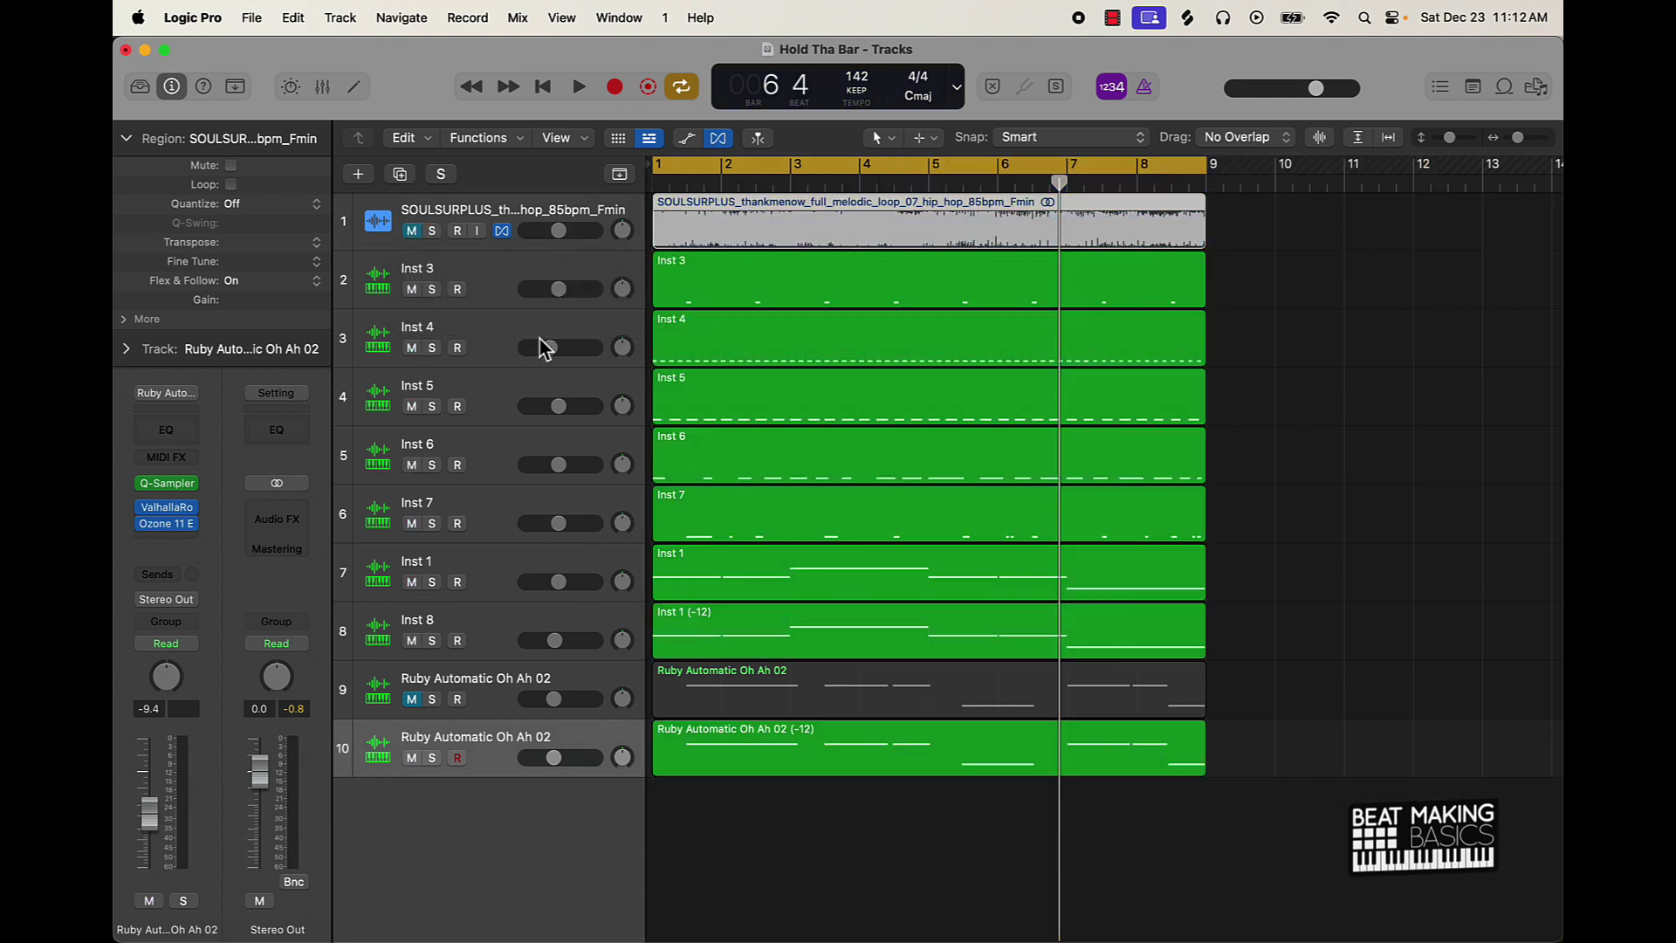
{"action": "left_click", "coordinate": [432, 582]}
{"action": "left_click", "coordinate": [426, 559]}
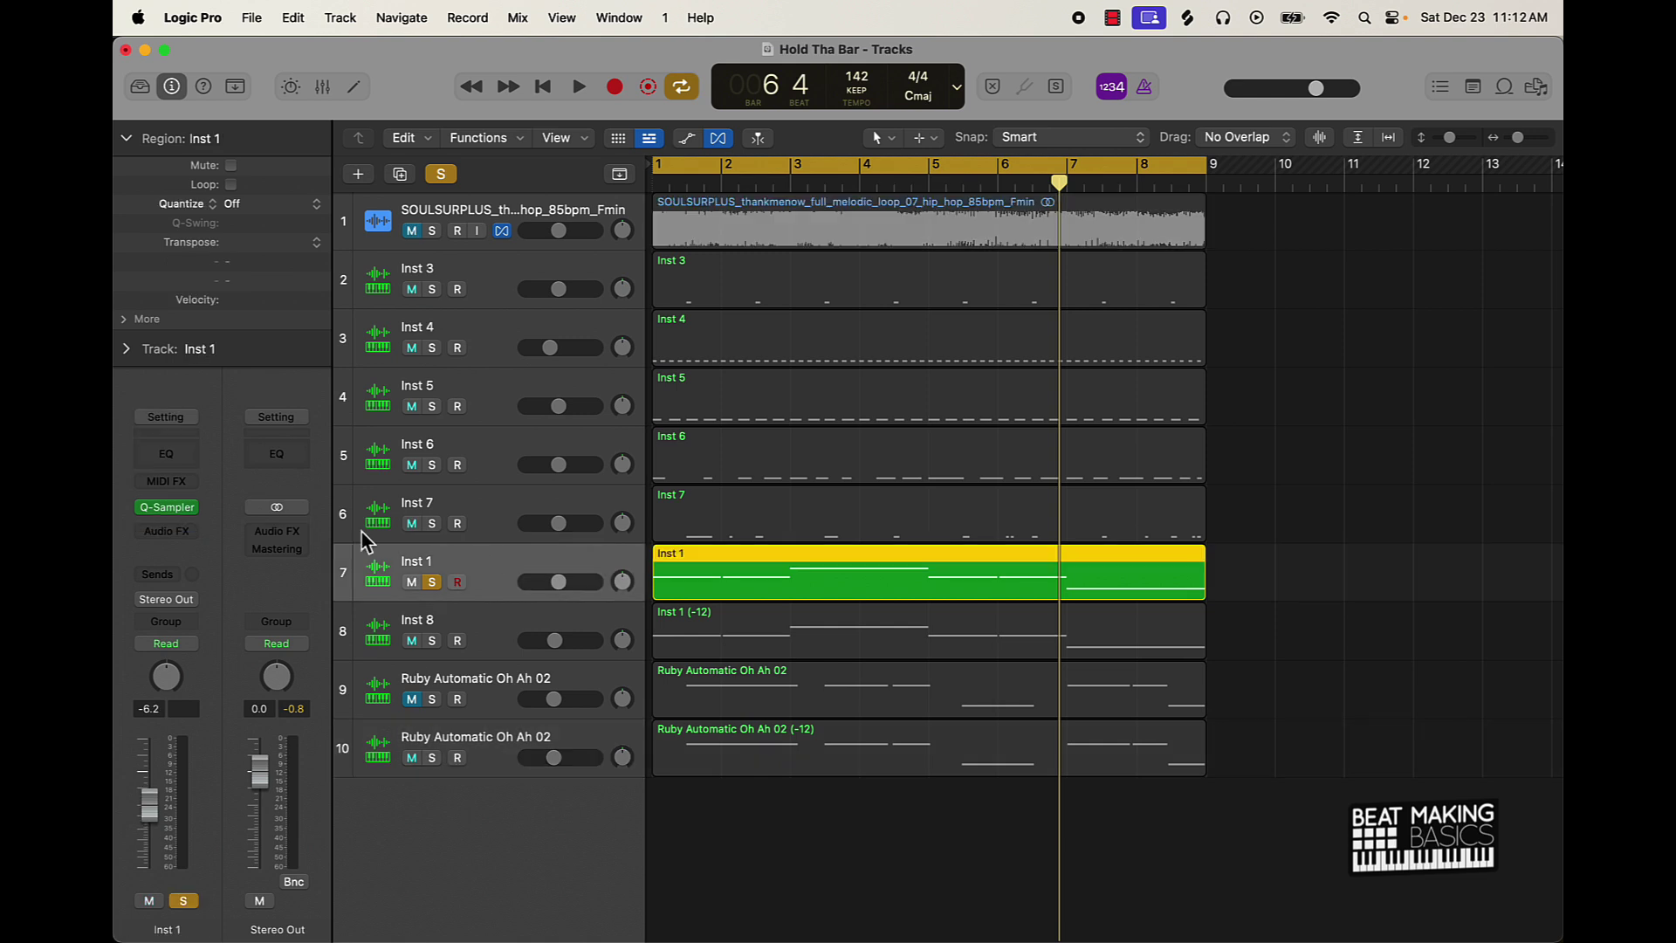
- Inspect the loop loaded in Inst 1's Quick Sampler, close it, and play the soloed track from the beginning
{"action": "left_click", "coordinate": [167, 508]}
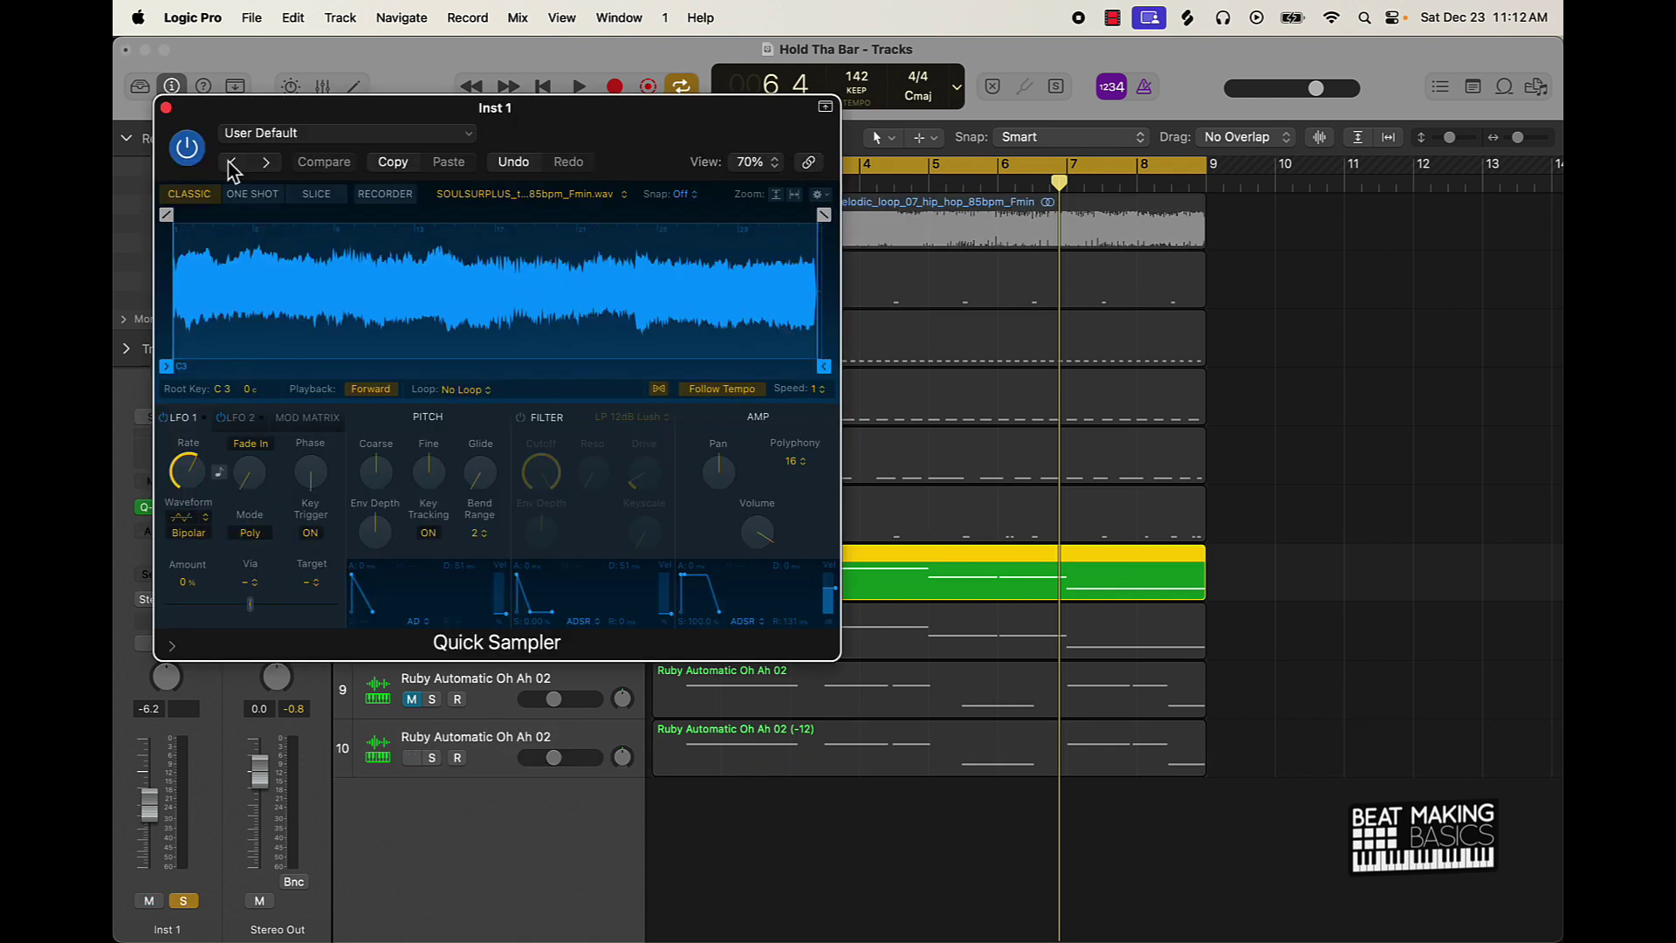
{"action": "left_click", "coordinate": [165, 108]}
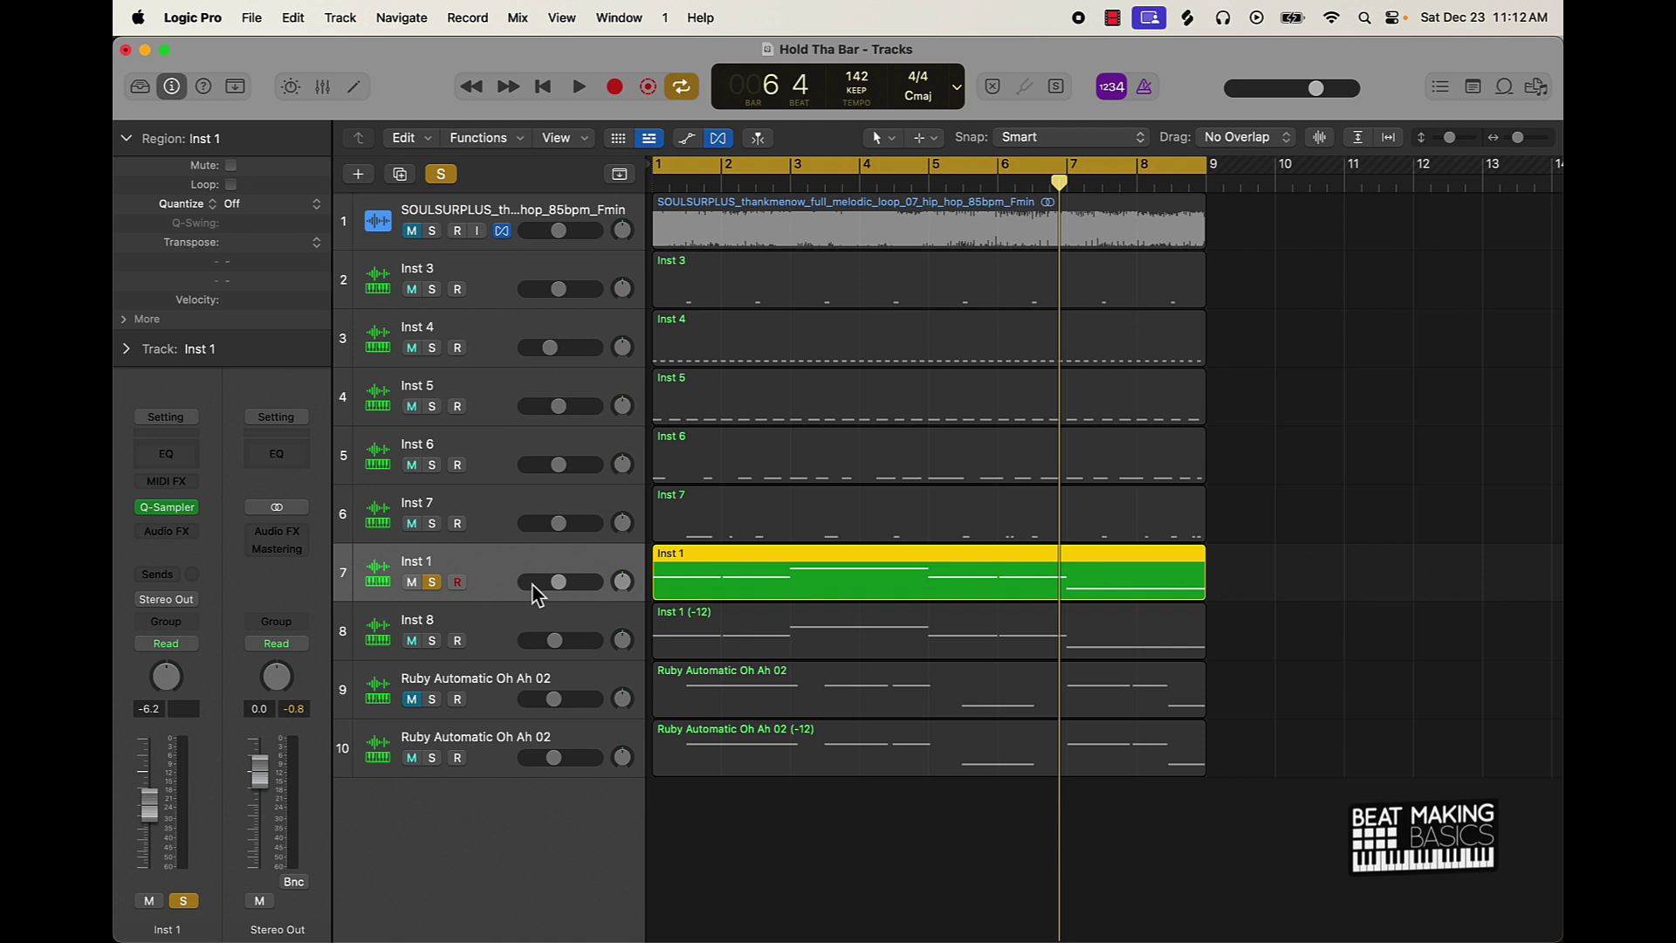
{"action": "key", "text": "Return"}
{"action": "key", "text": "space"}
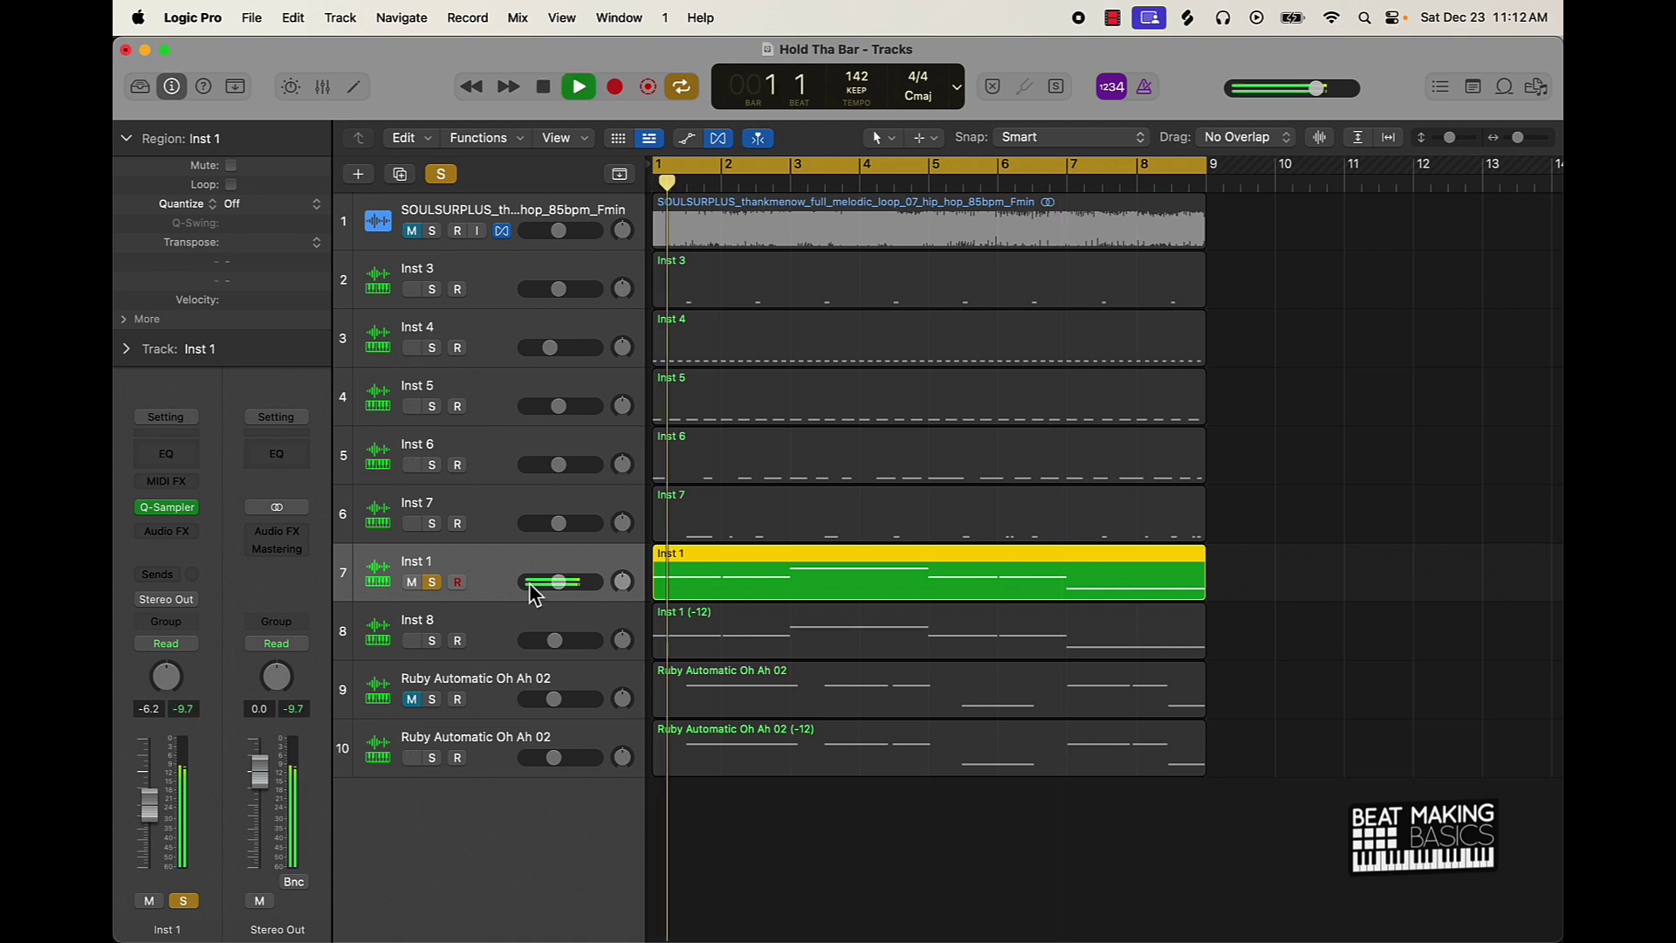
- Open the Inst 1 region's notes in the Piano Roll, stop playback, and clear the active solo
{"action": "double_click", "coordinate": [732, 569]}
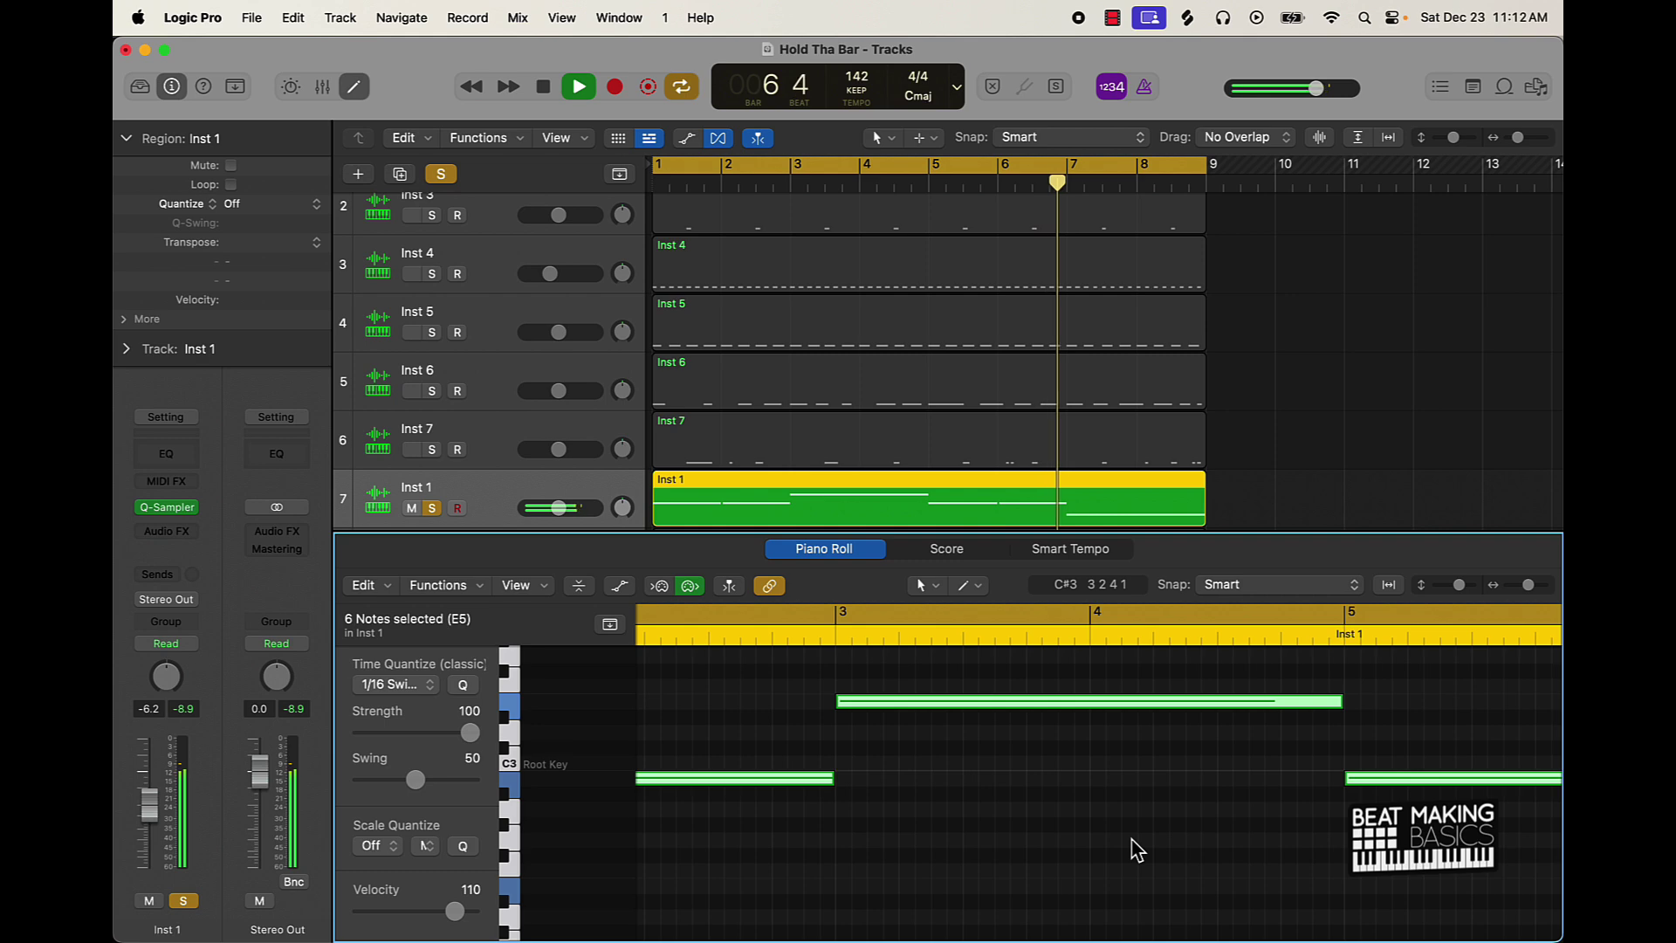
{"action": "key", "text": "space"}
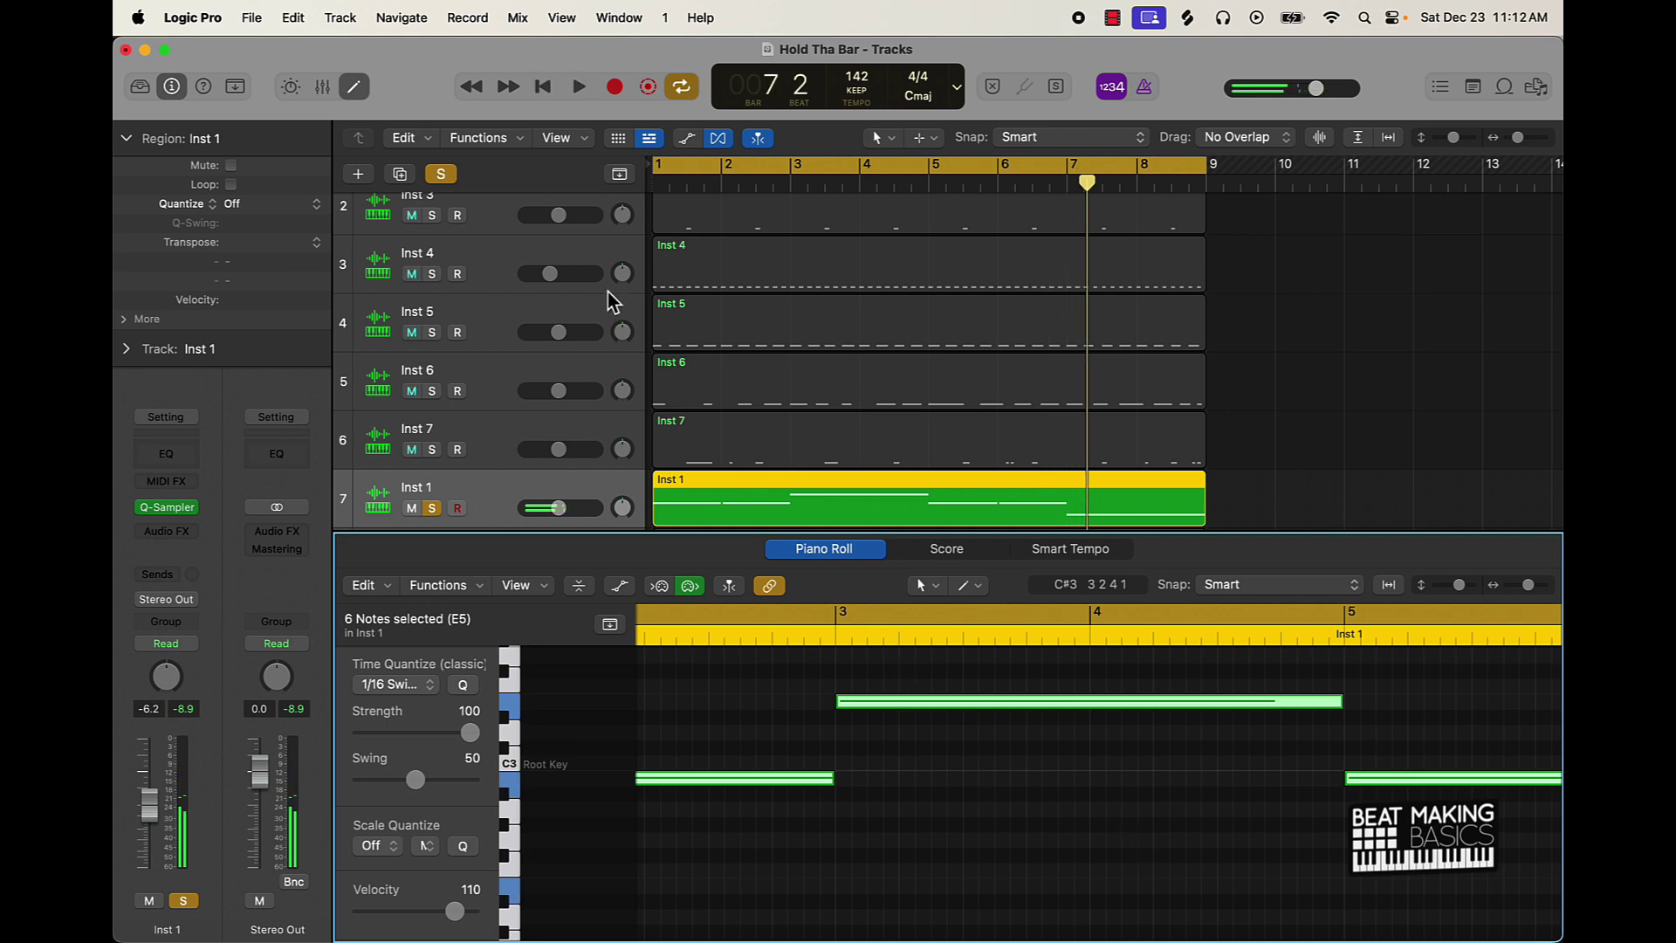
{"action": "left_click", "coordinate": [445, 180]}
{"action": "scroll", "coordinate": [801, 393], "scroll_direction": "up", "scroll_amount": 2}
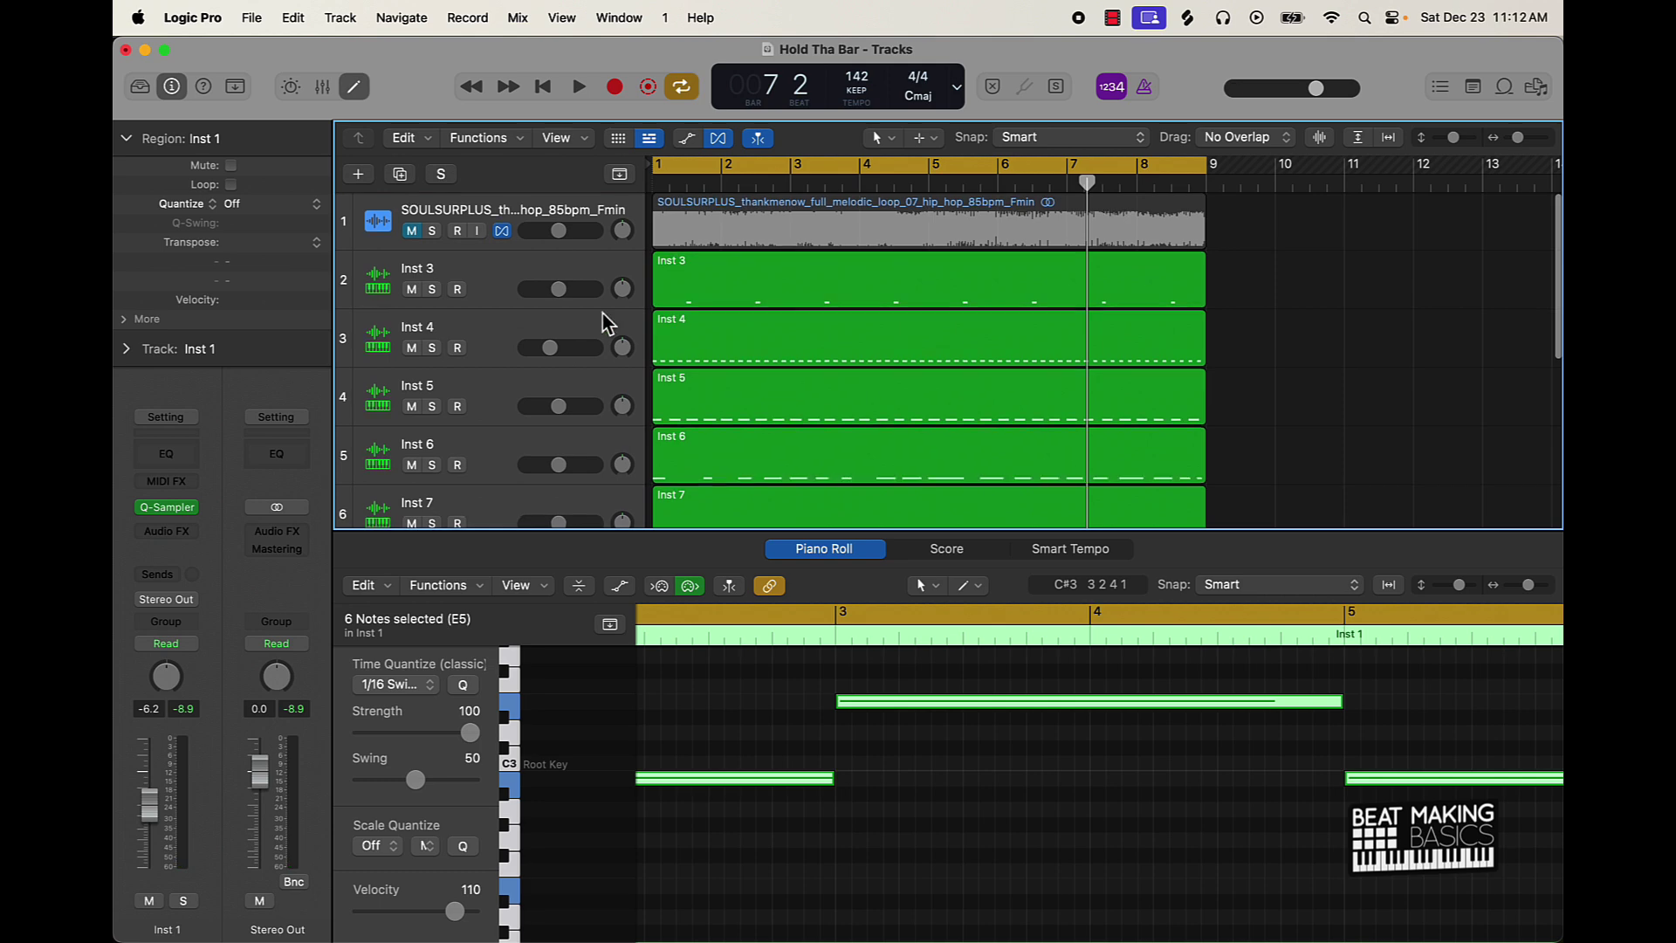
{"action": "left_click", "coordinate": [426, 295]}
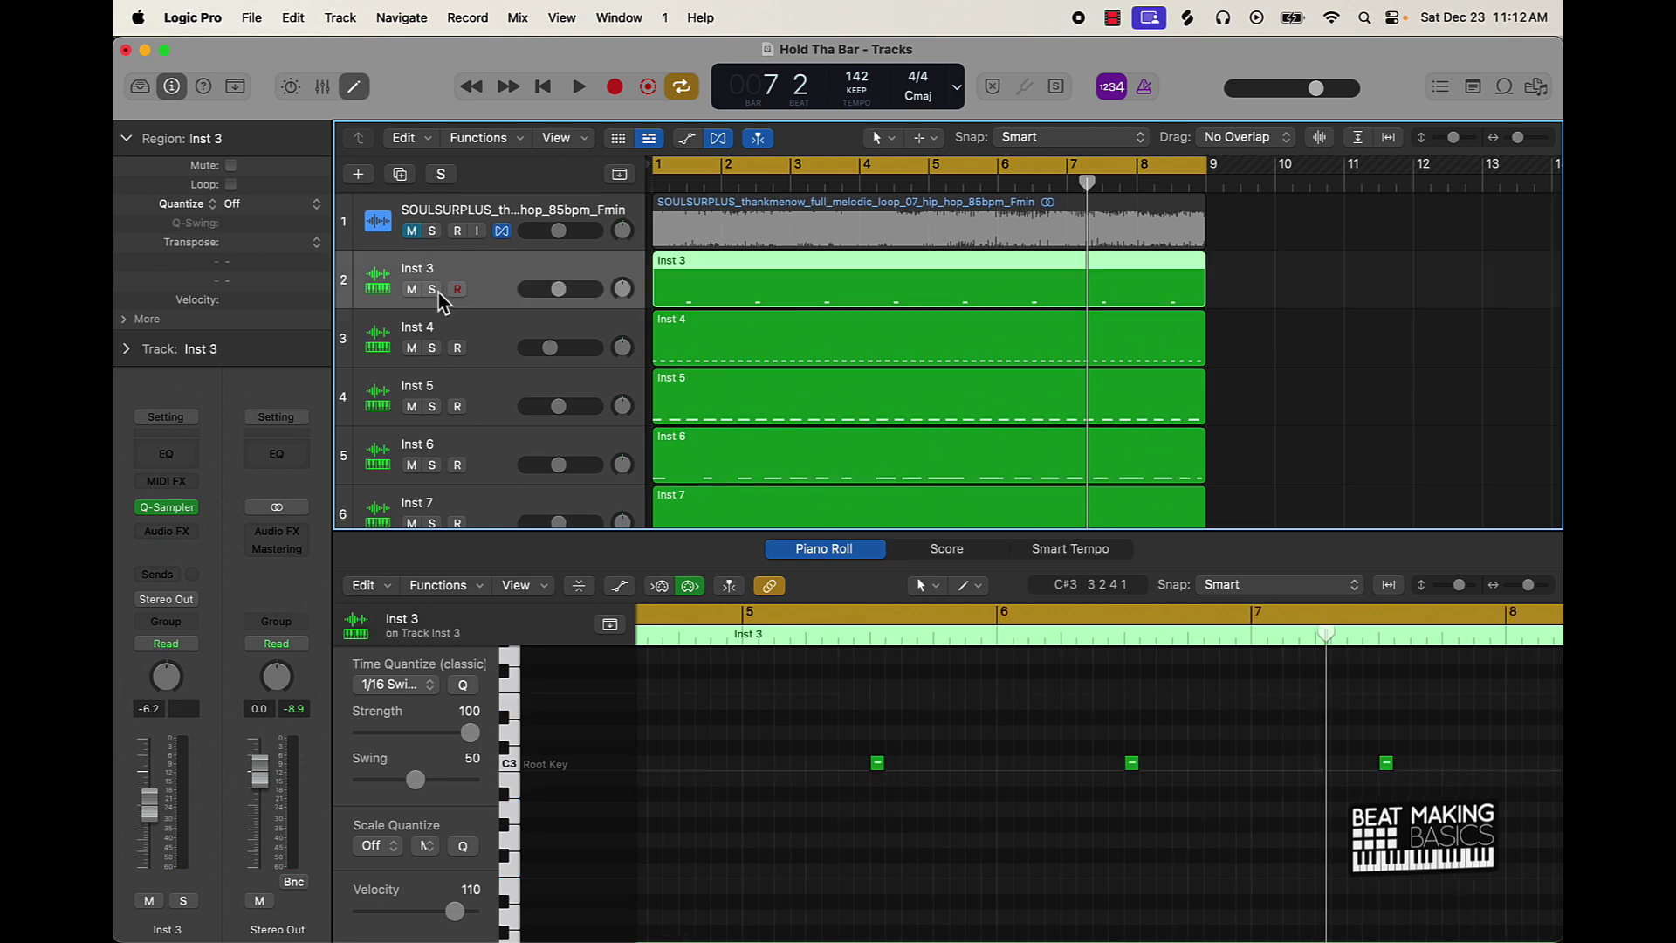
{"action": "left_click", "coordinate": [1327, 321]}
{"action": "scroll", "coordinate": [1286, 342], "scroll_direction": "down", "scroll_amount": 5}
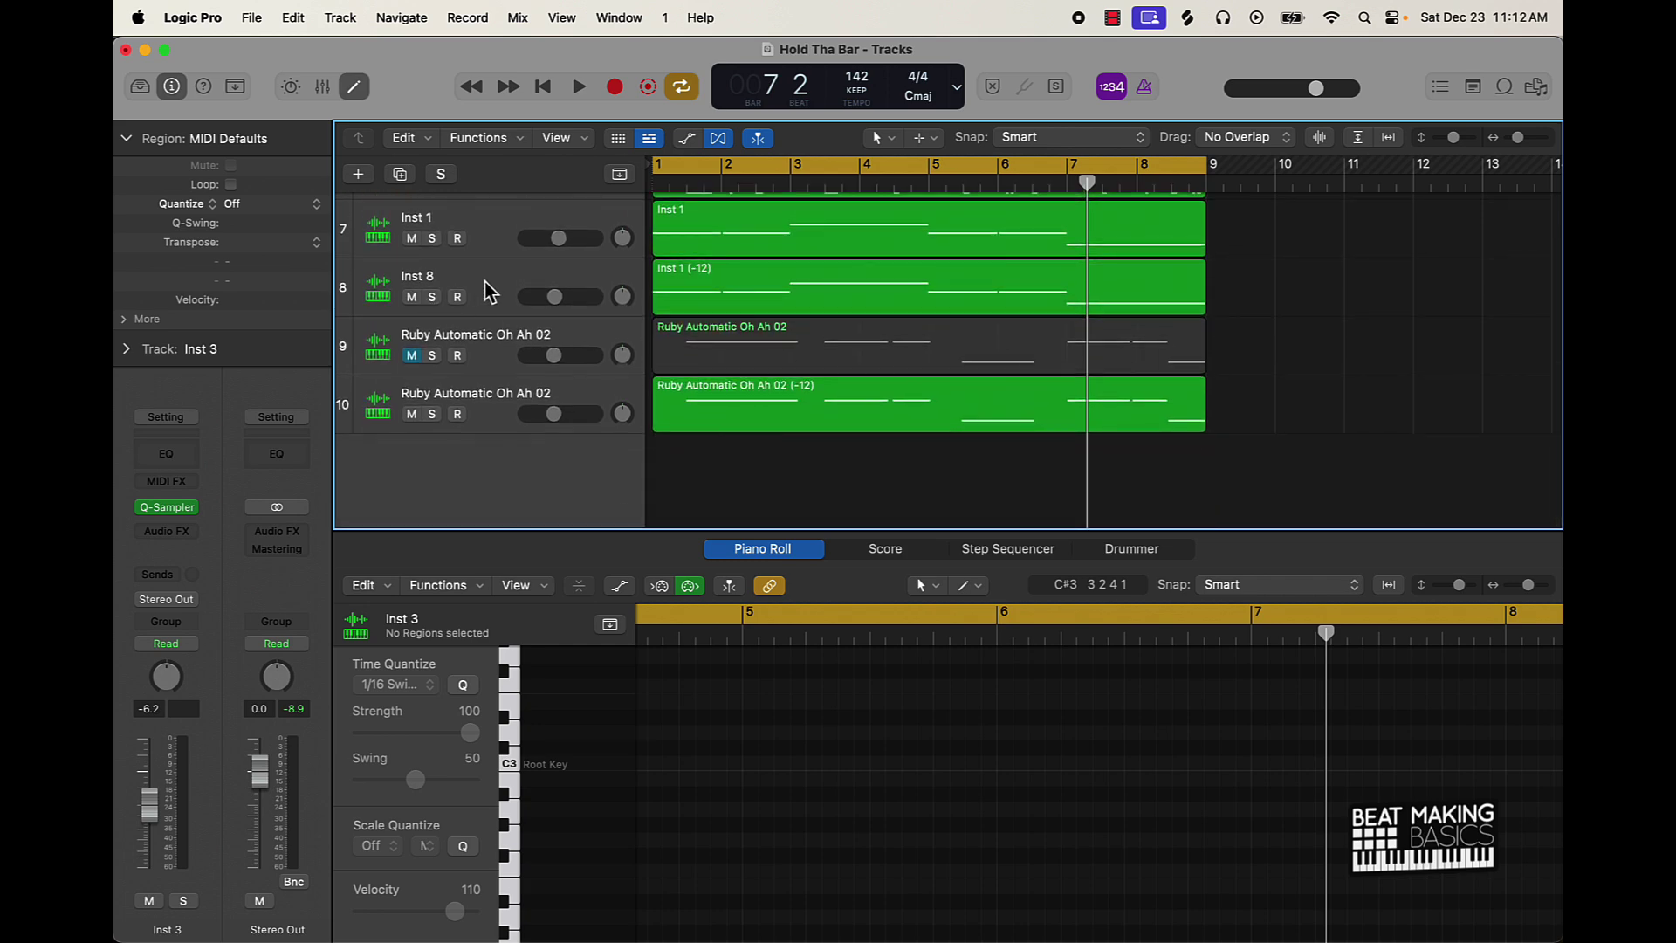
{"action": "left_click", "coordinate": [433, 298]}
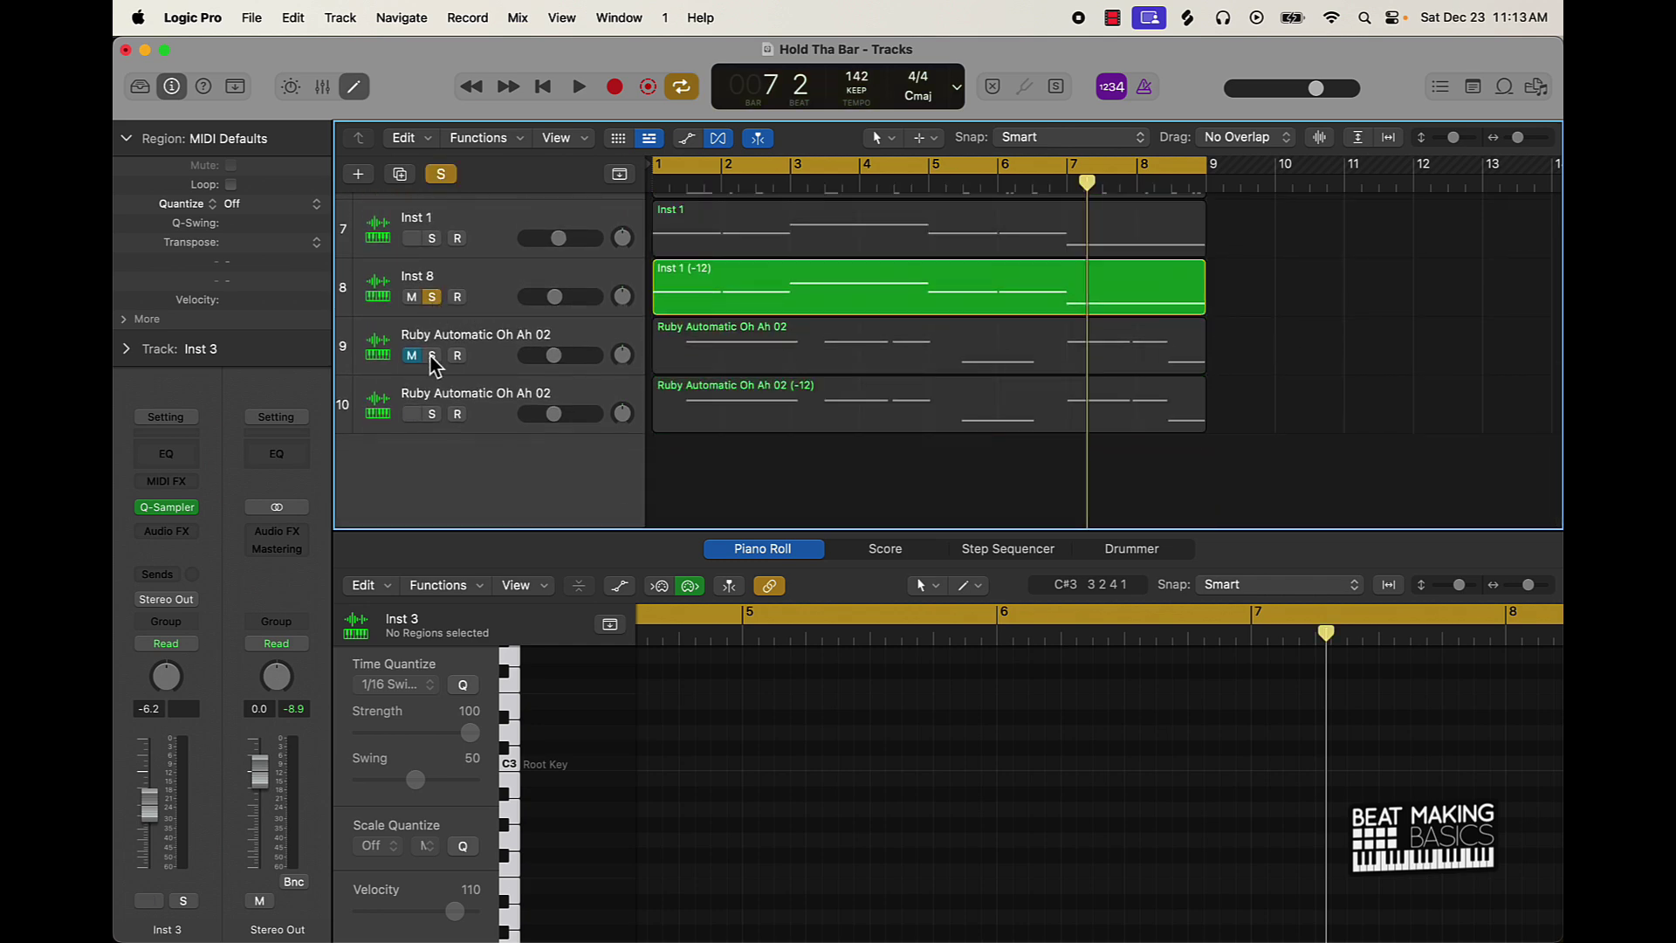
{"action": "left_click", "coordinate": [434, 299]}
- Solo the Ruby Automatic Oh Ah 02 track 9, play it from the beginning, select it, and stop playback
{"action": "left_click", "coordinate": [432, 355]}
{"action": "key", "text": "space"}
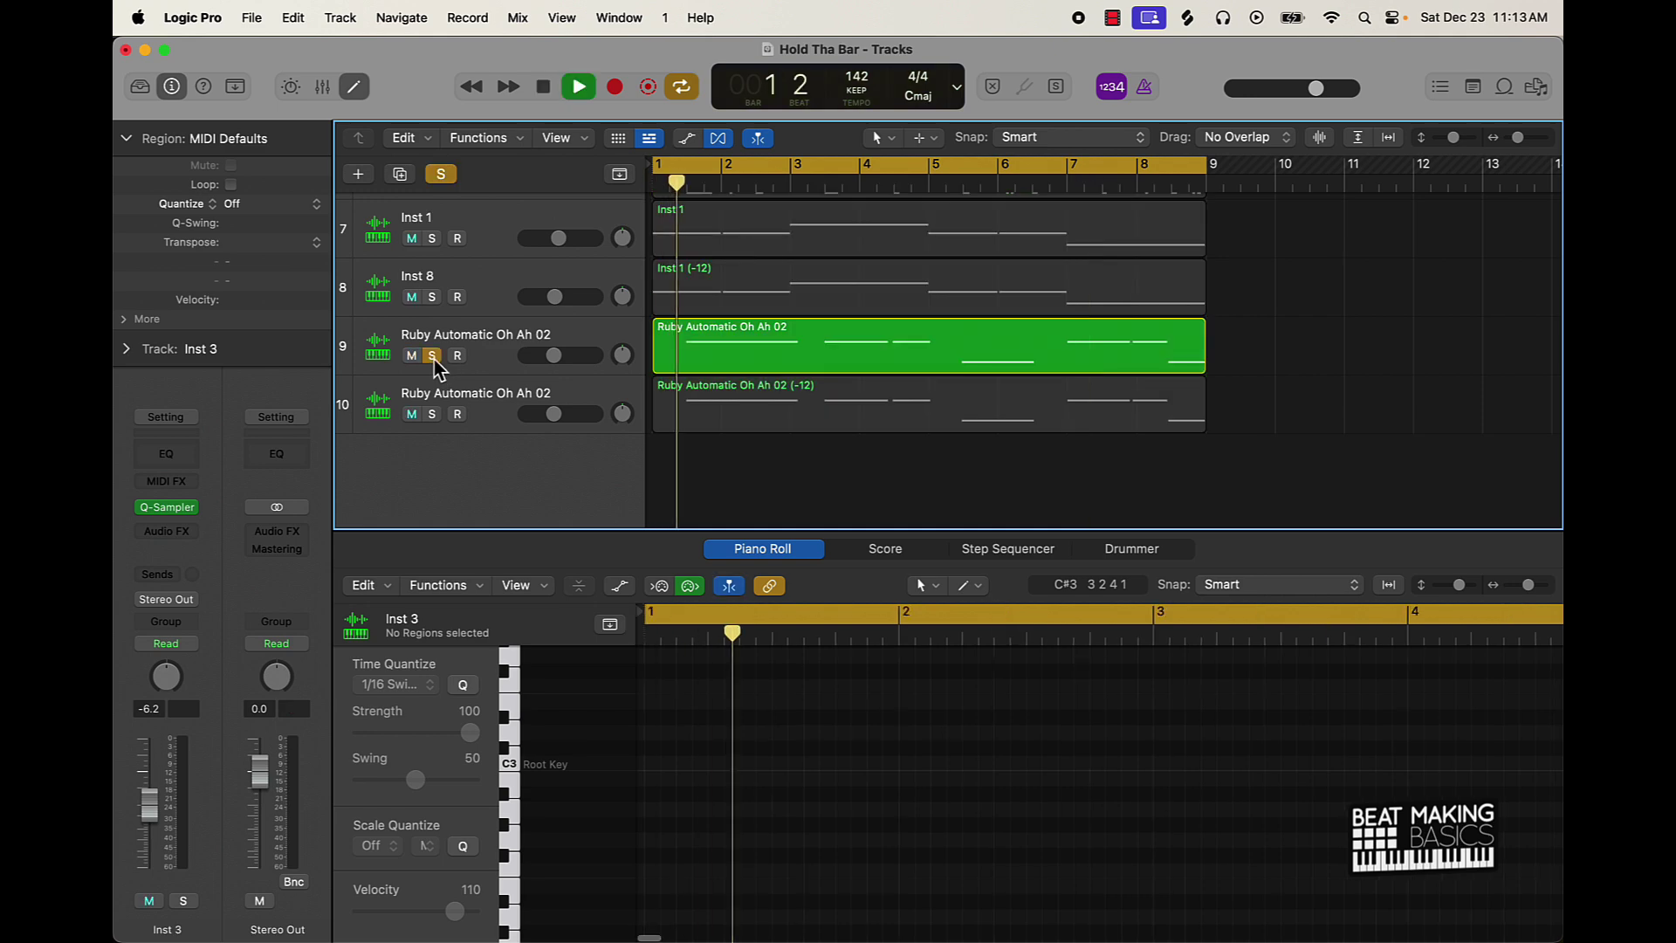
{"action": "left_click", "coordinate": [495, 354]}
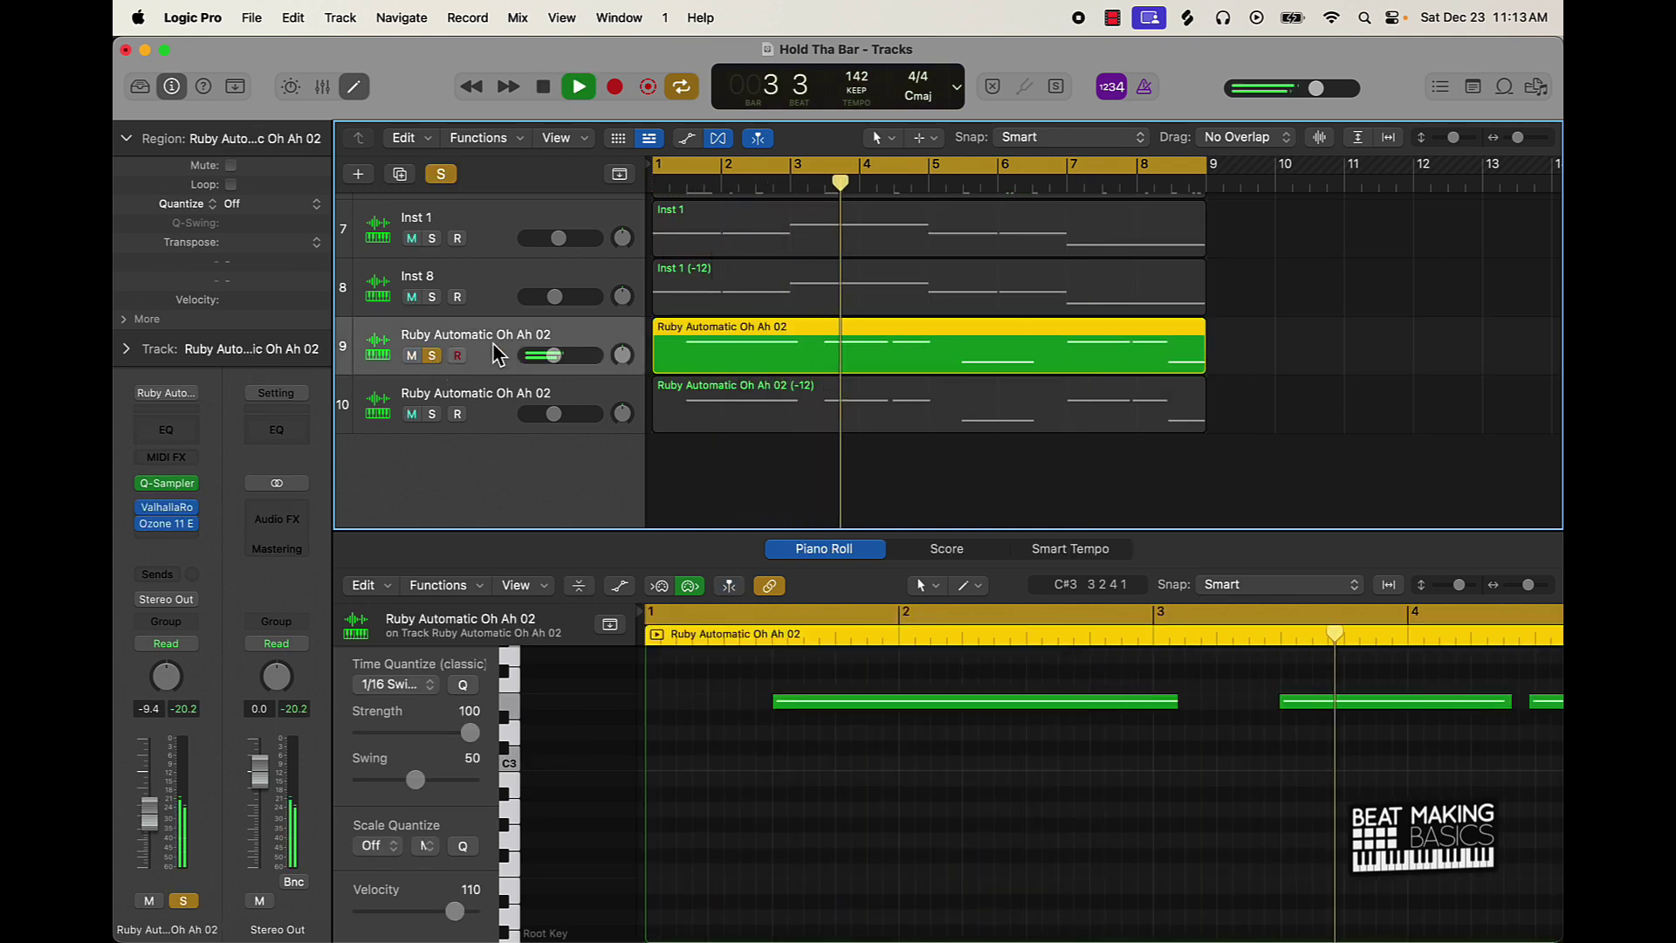
{"action": "key", "text": "space"}
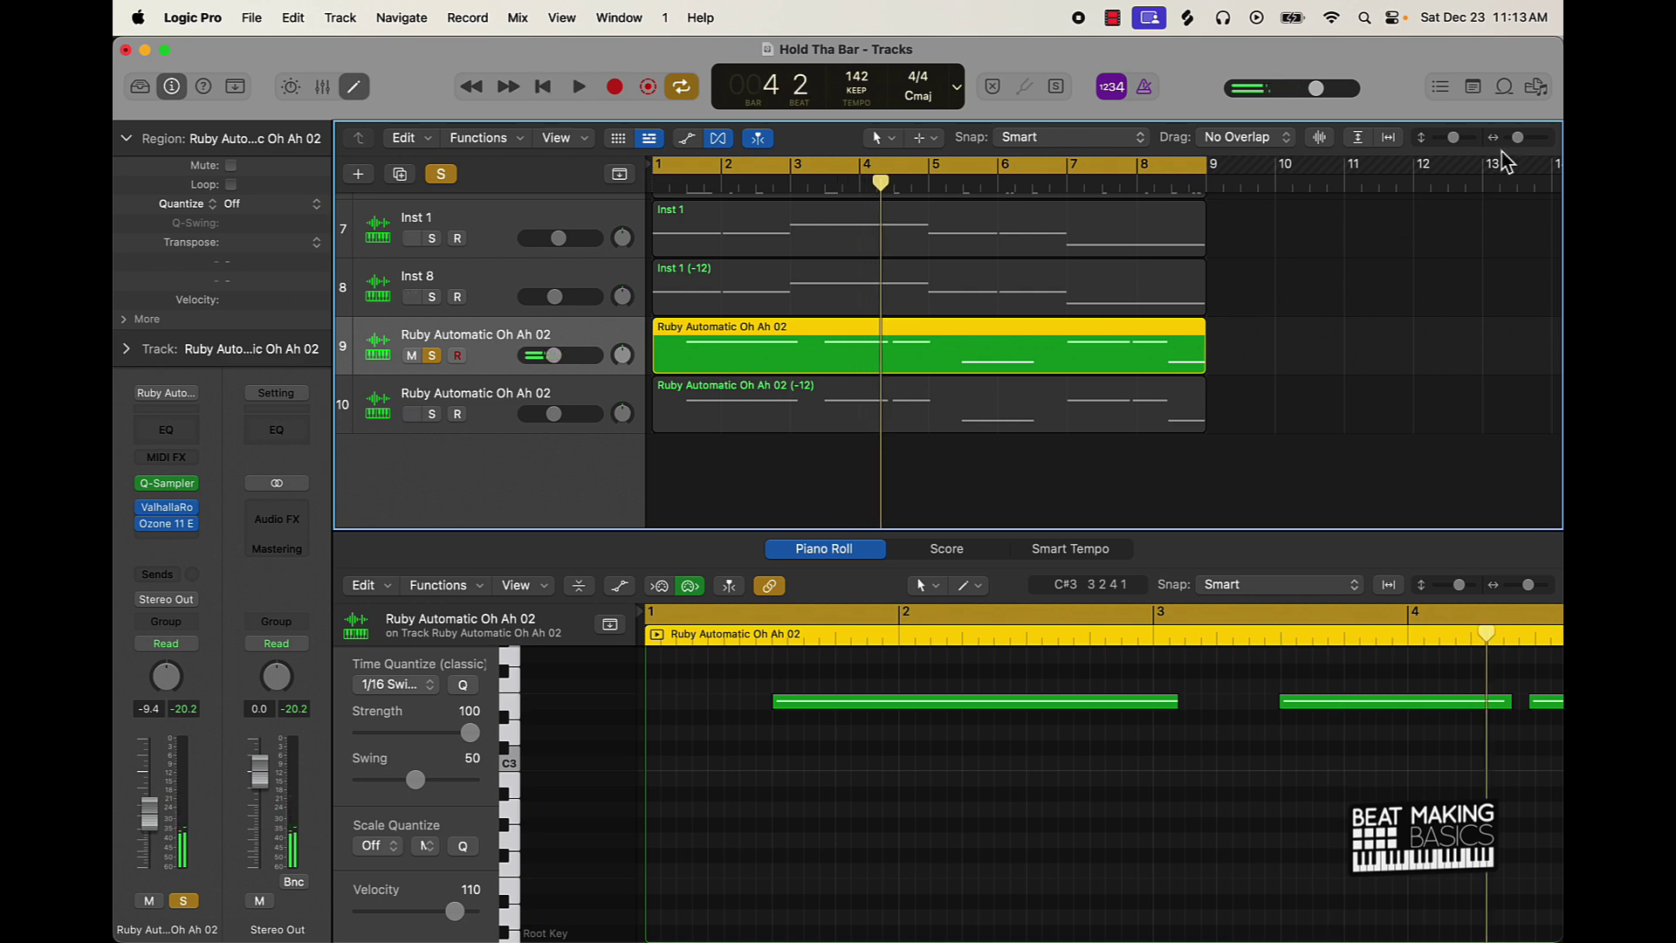
- Browse the Vox Melodics sound pack's vocal loops in the Loop Browser, then close the browser
{"action": "left_click", "coordinate": [1504, 87]}
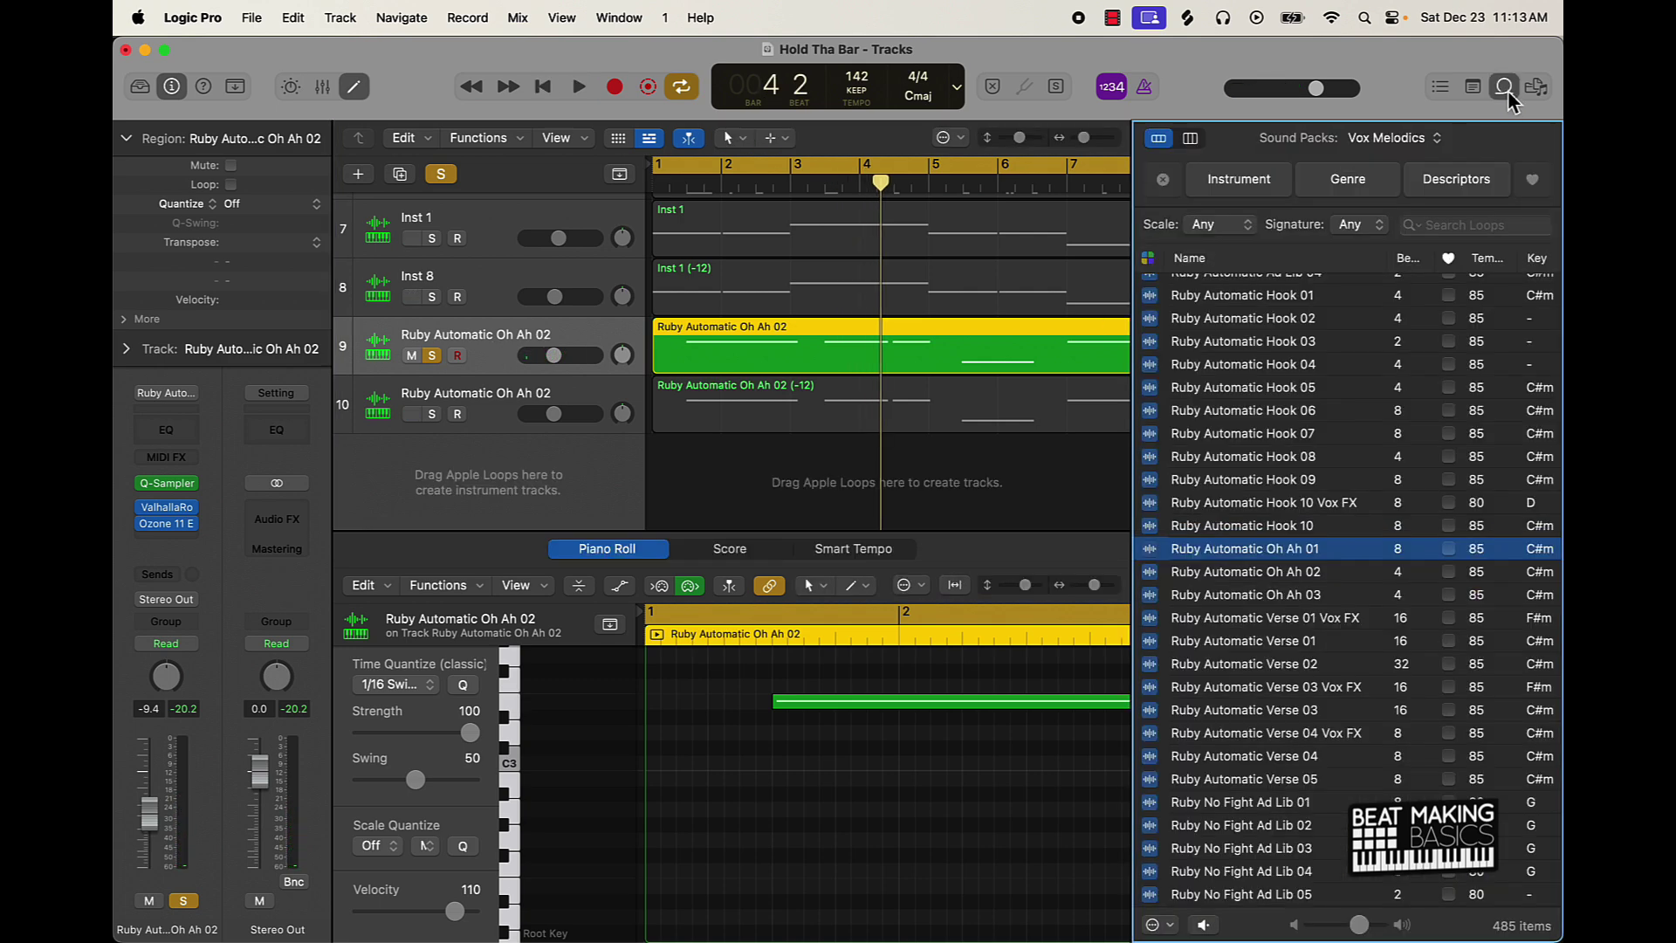
{"action": "left_click", "coordinate": [1423, 139]}
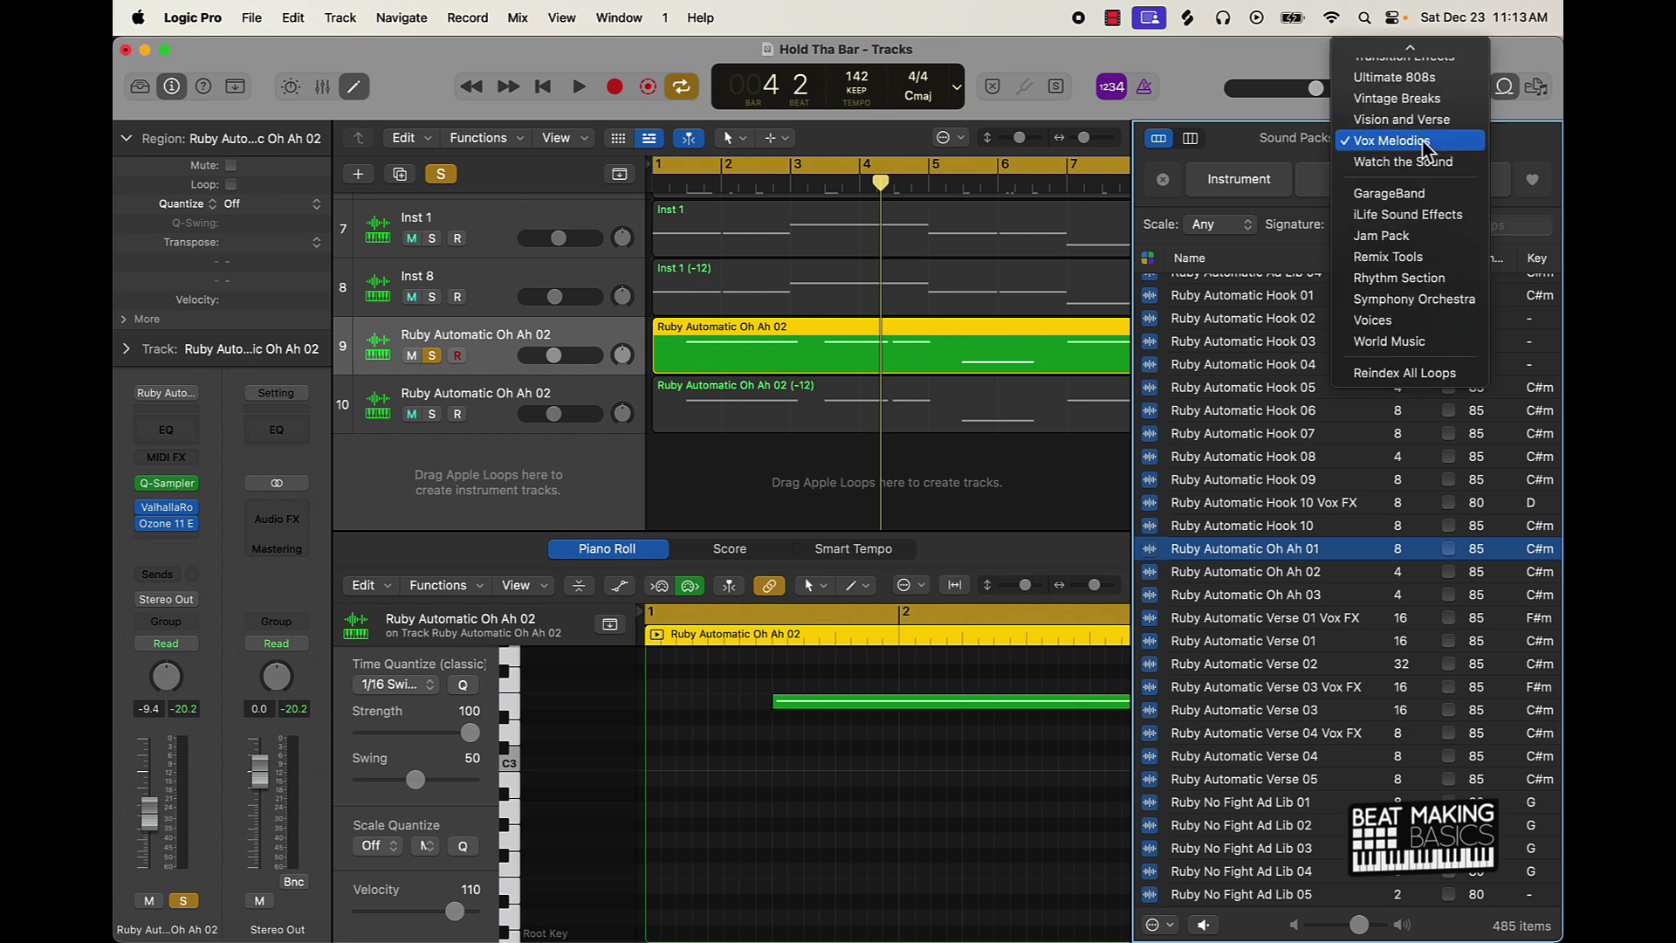
{"action": "scroll", "coordinate": [1388, 166], "scroll_direction": "up", "scroll_amount": 2}
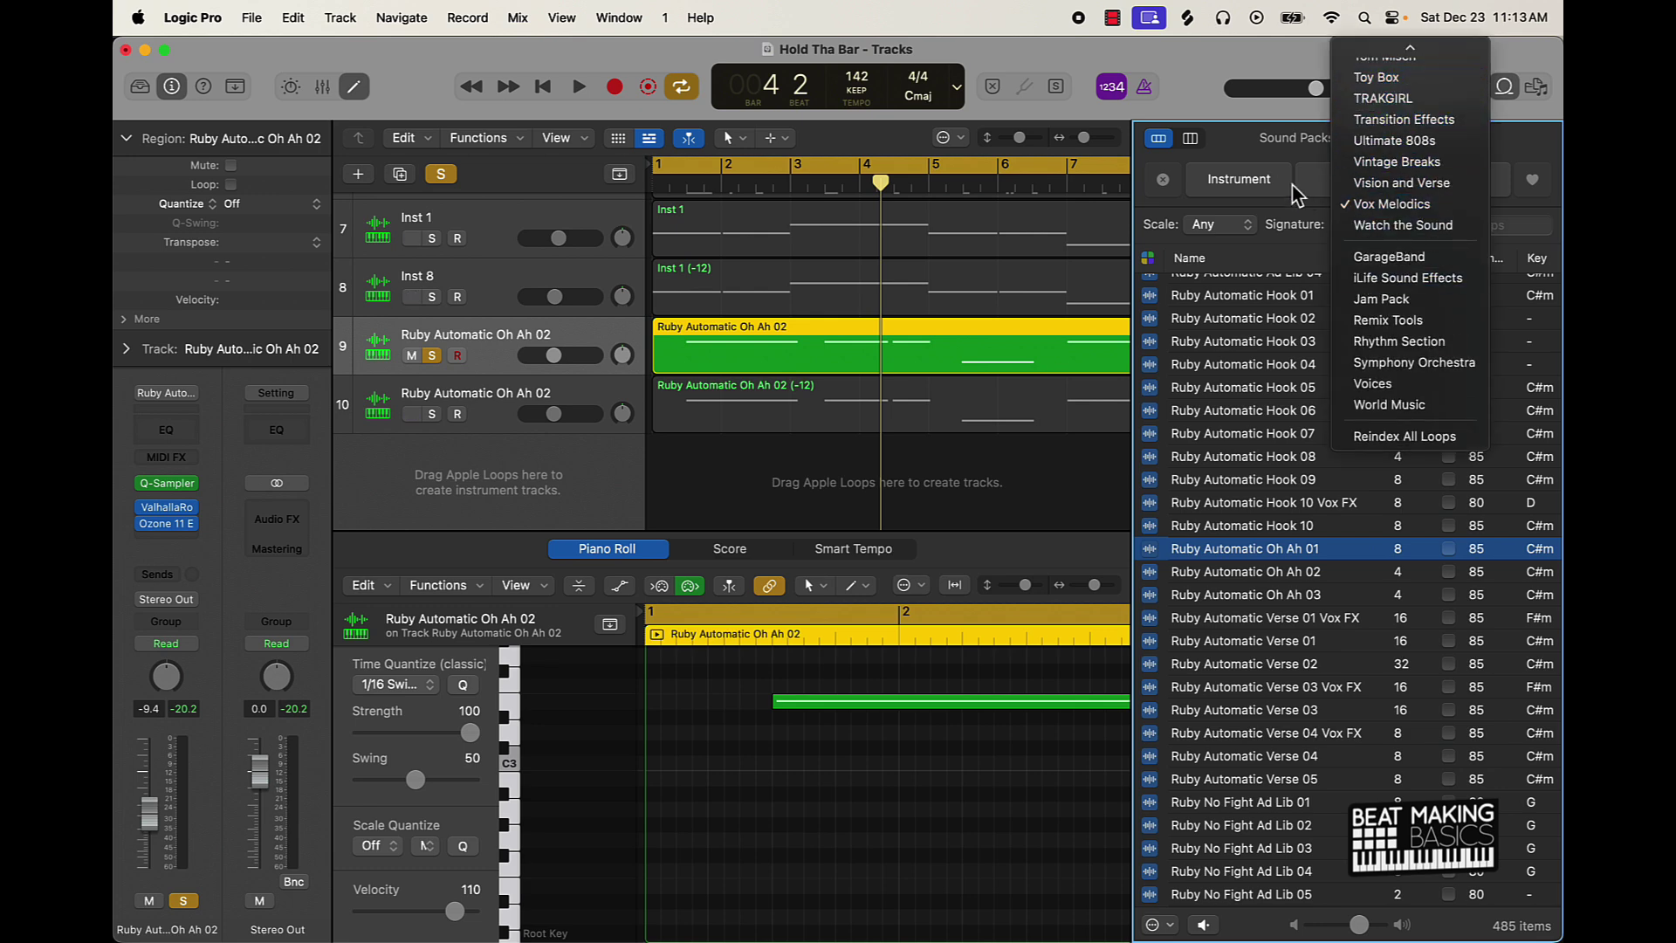
{"action": "left_click", "coordinate": [1233, 141]}
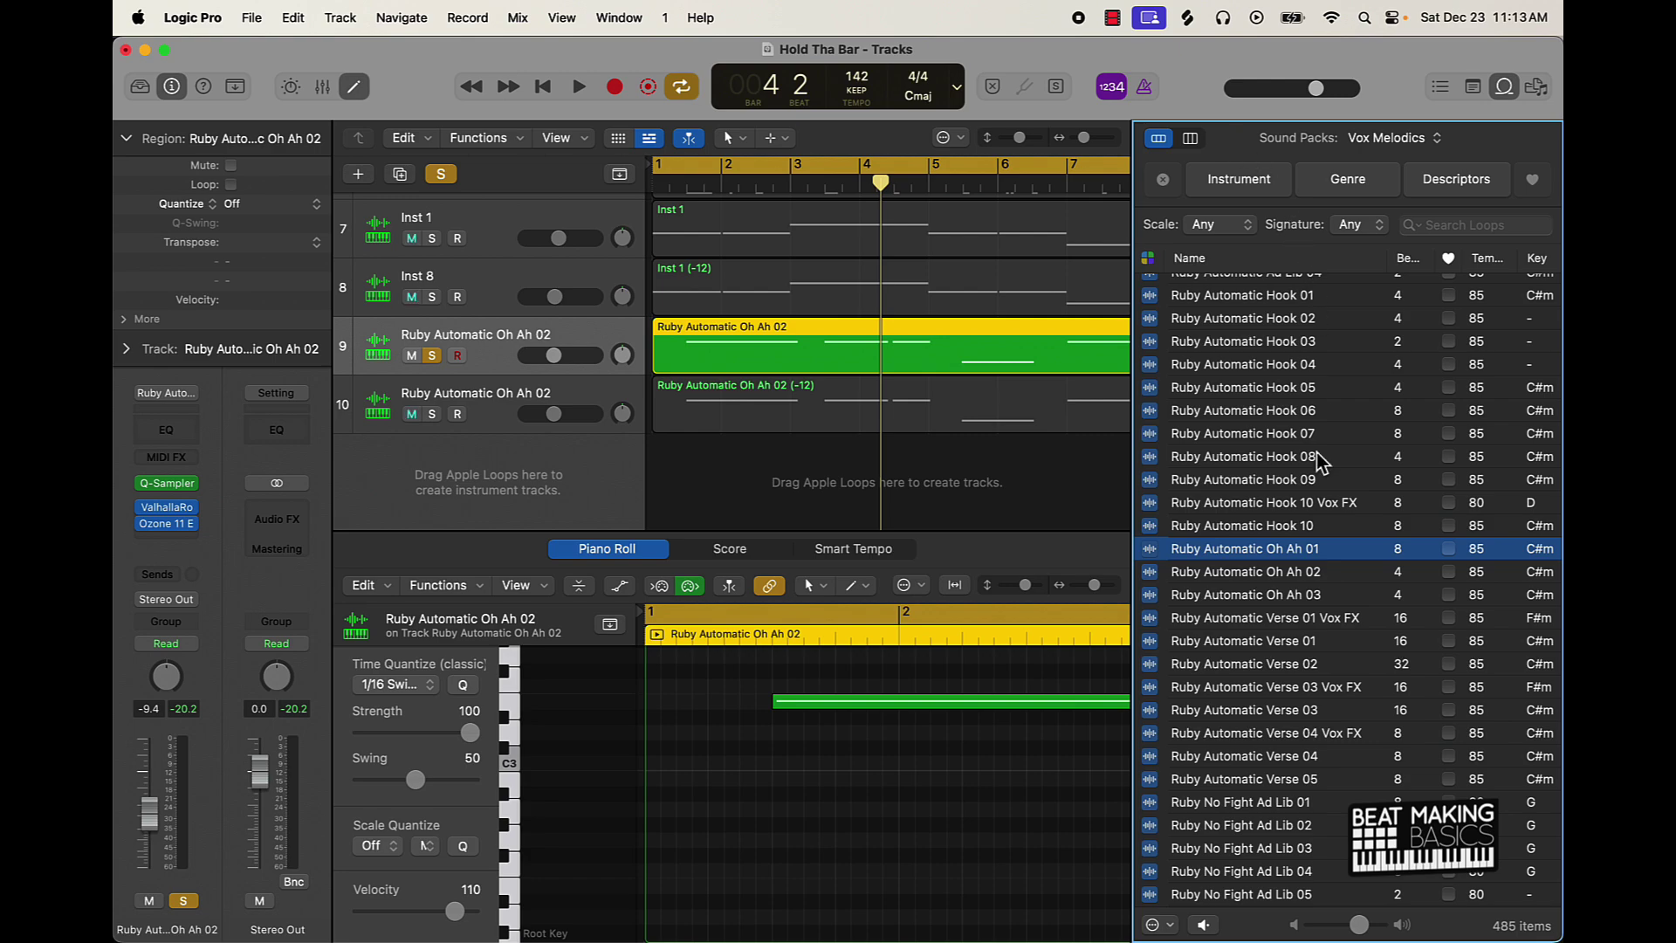
{"action": "scroll", "coordinate": [1313, 462], "scroll_direction": "down", "scroll_amount": 20}
{"action": "scroll", "coordinate": [1313, 463], "scroll_direction": "up", "scroll_amount": 12}
{"action": "scroll", "coordinate": [1309, 463], "scroll_direction": "down", "scroll_amount": 20}
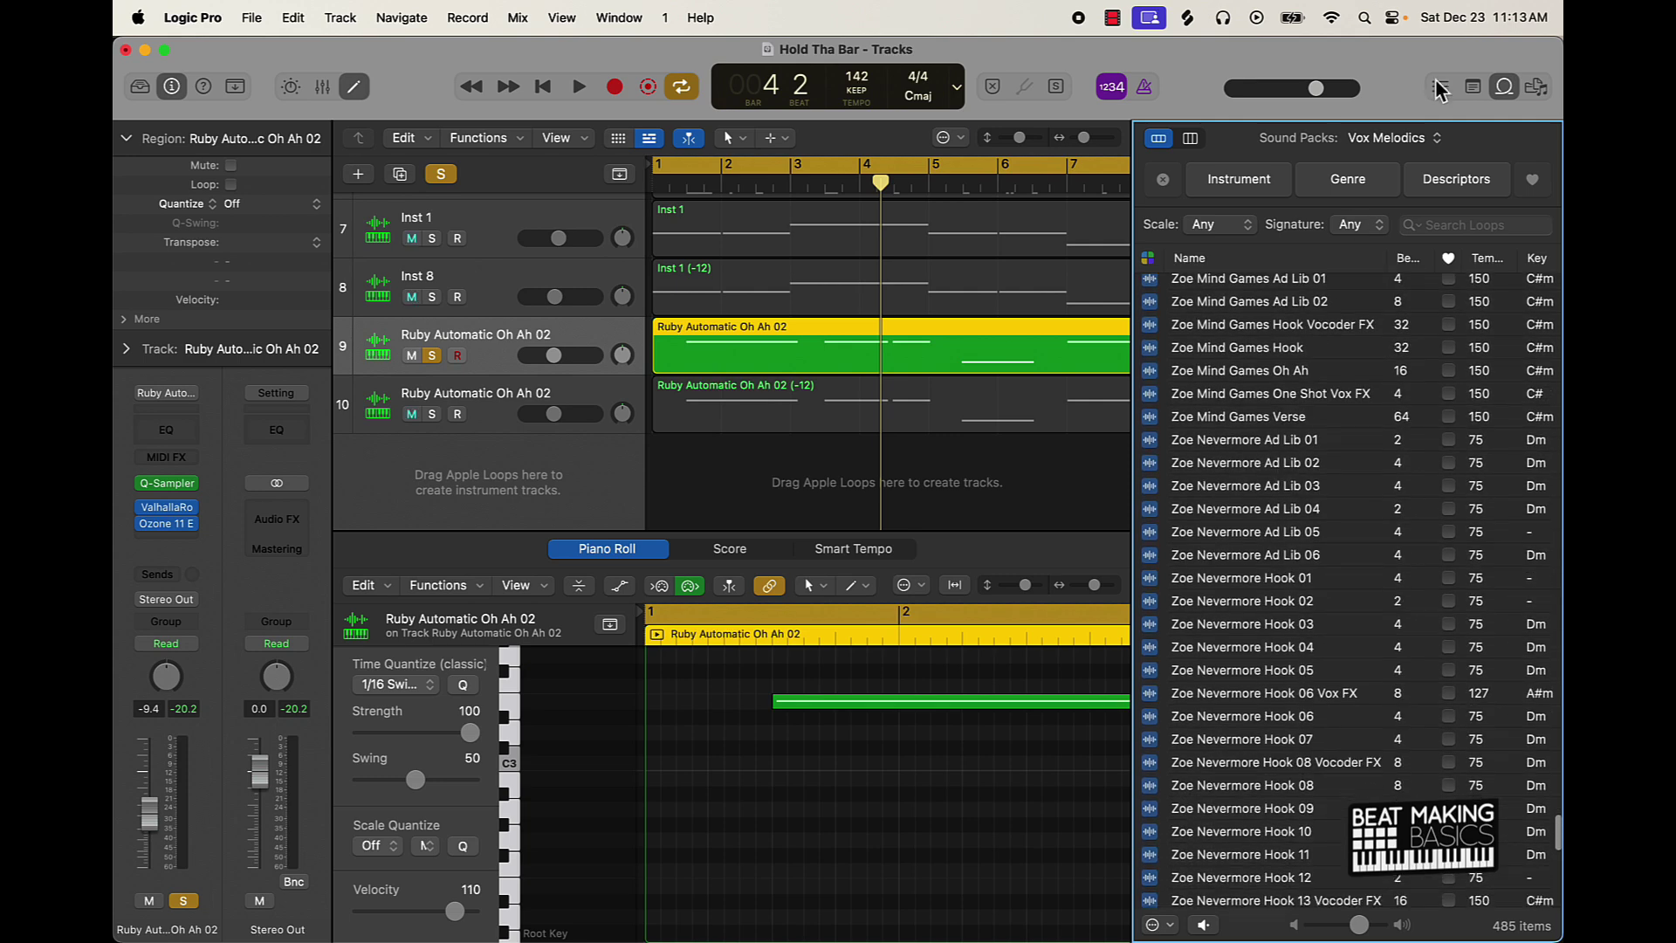
{"action": "left_click", "coordinate": [1505, 94]}
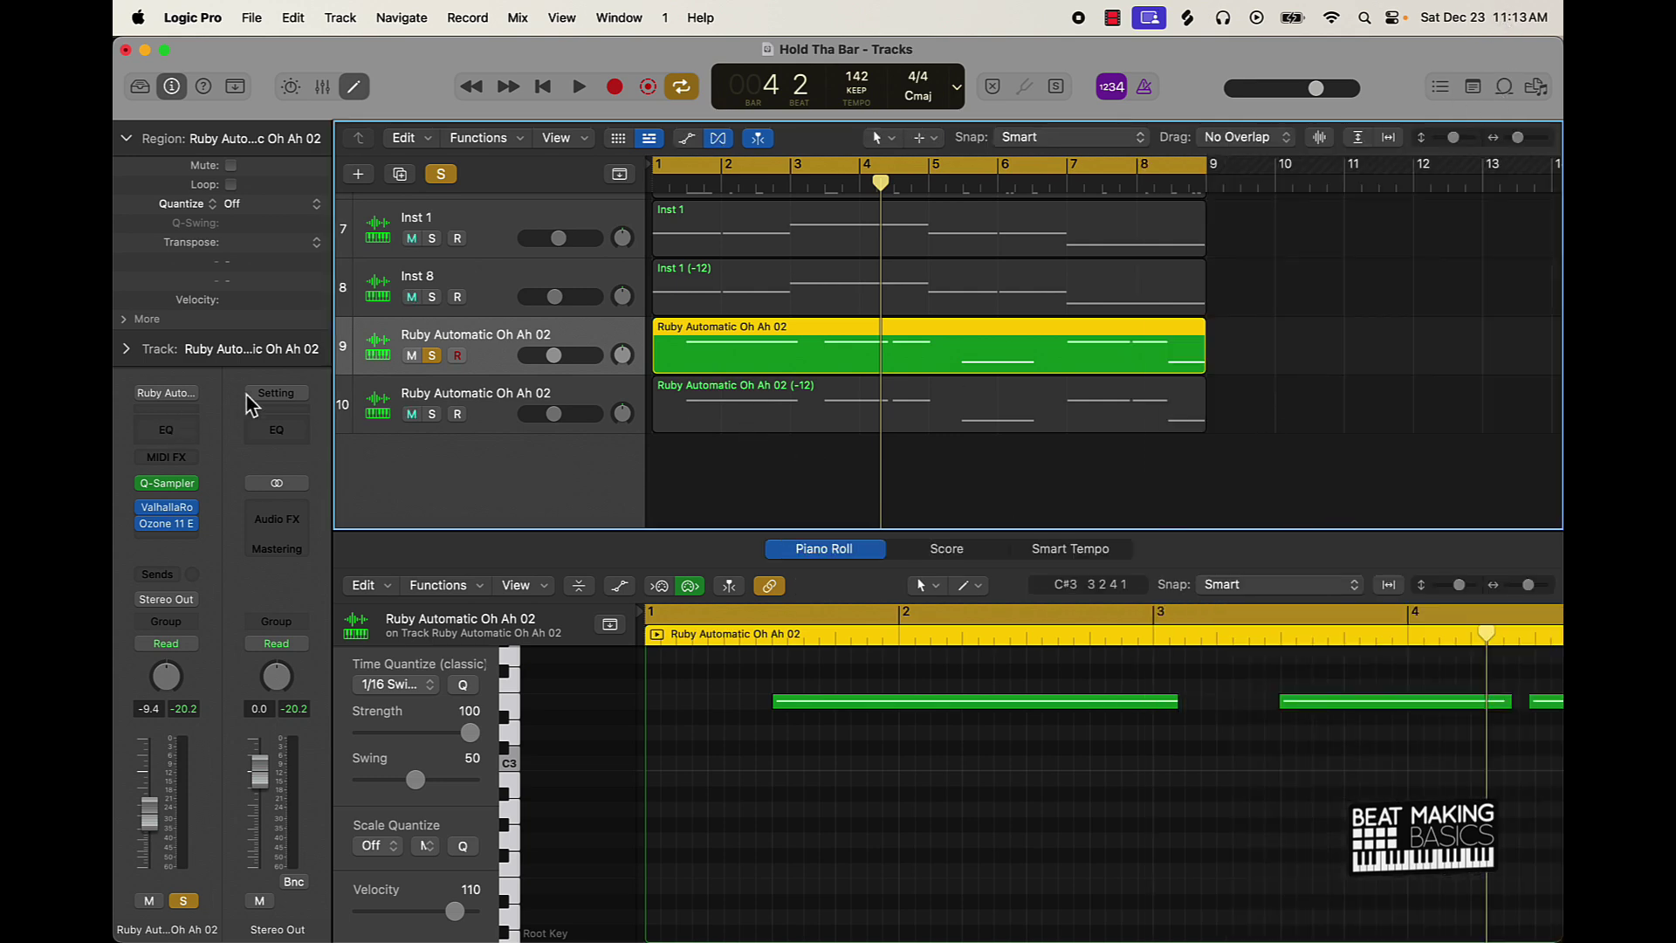
- Inspect track 9's Quick Sampler, ValhallaRoom and Ozone 11 Equalizer settings, close them, and listen to the soloed vocal
{"action": "left_click", "coordinate": [169, 485]}
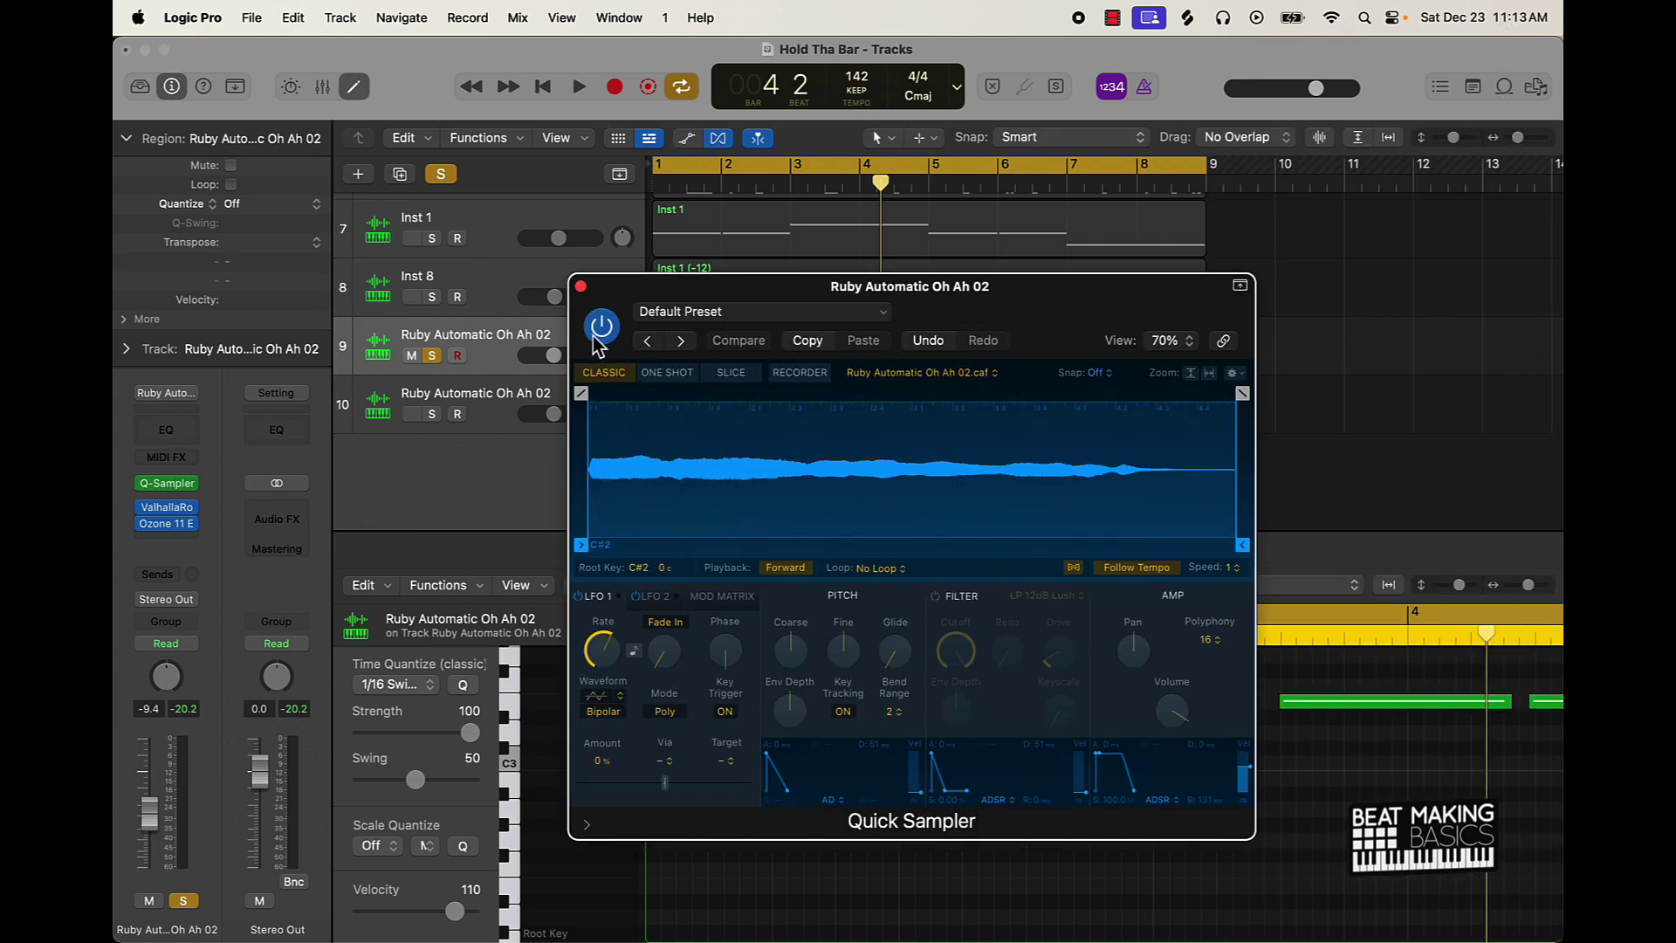
{"action": "left_click", "coordinate": [580, 286]}
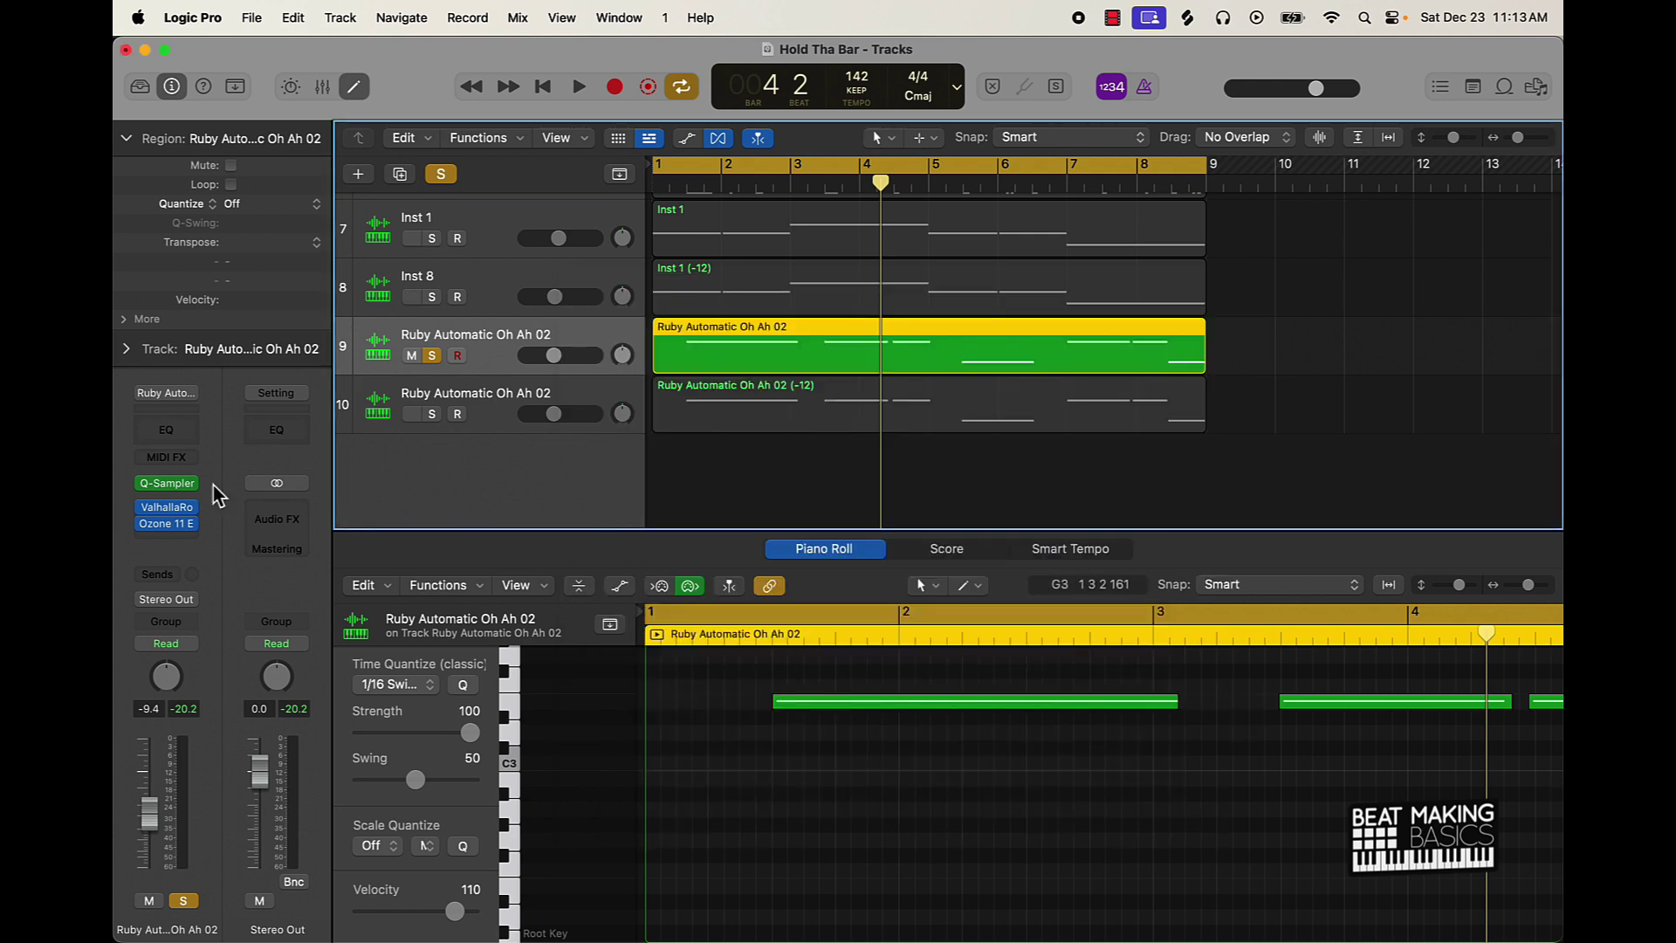
{"action": "left_click", "coordinate": [166, 508]}
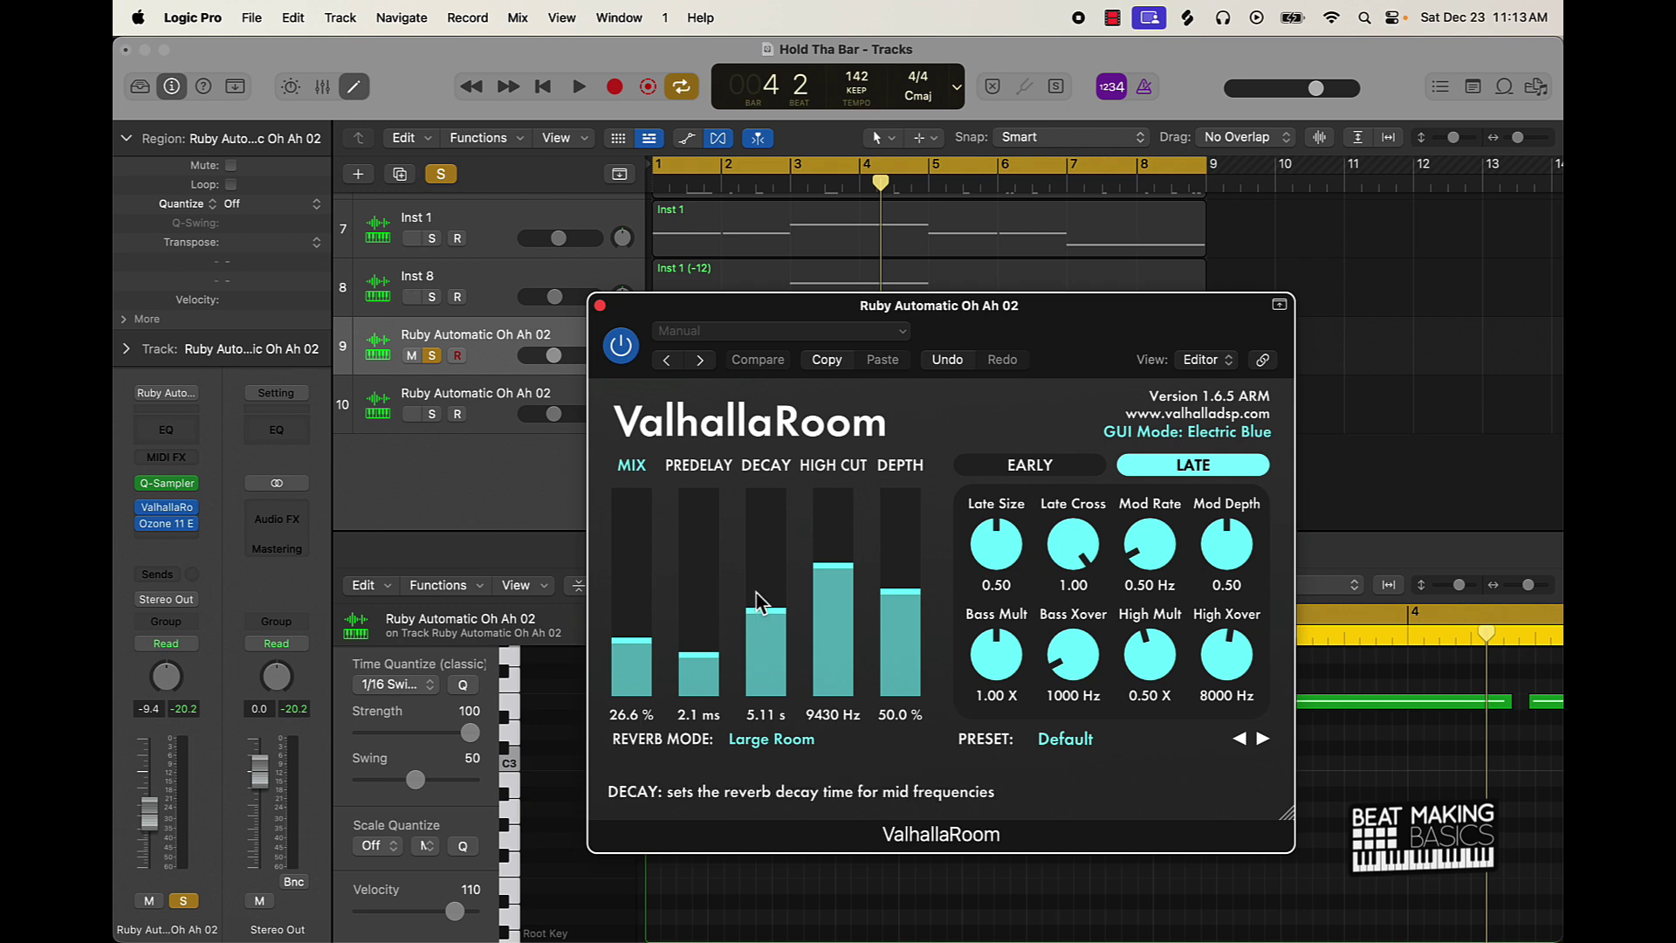
{"action": "left_click", "coordinate": [167, 524]}
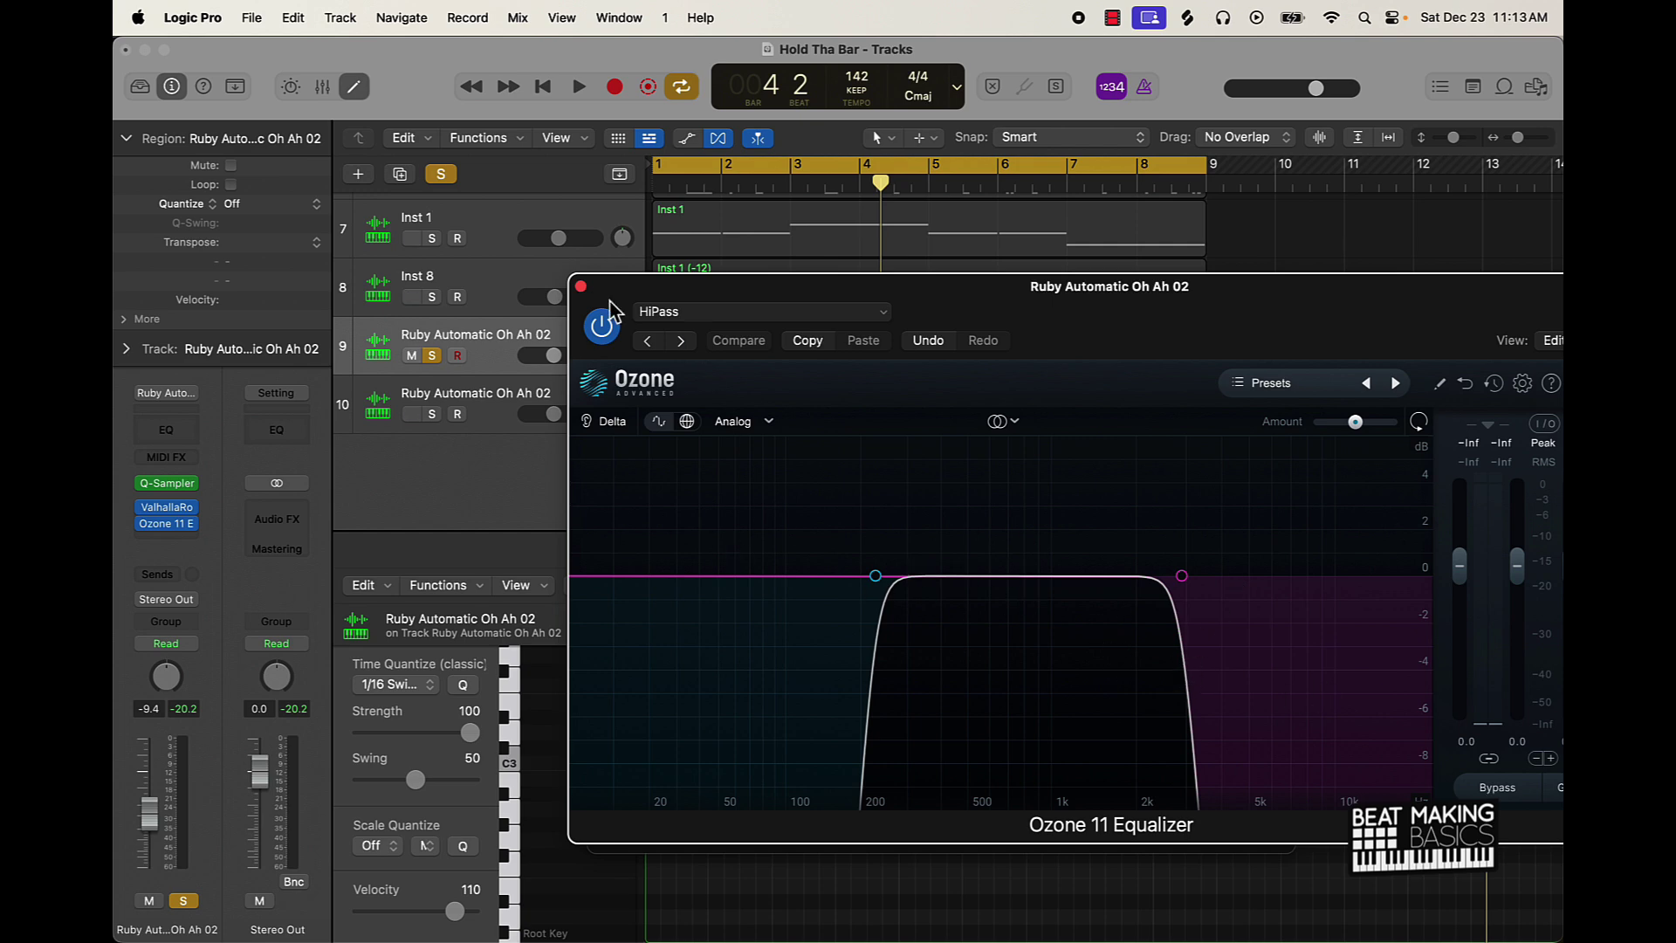
{"action": "left_click", "coordinate": [580, 286]}
{"action": "key", "text": "space"}
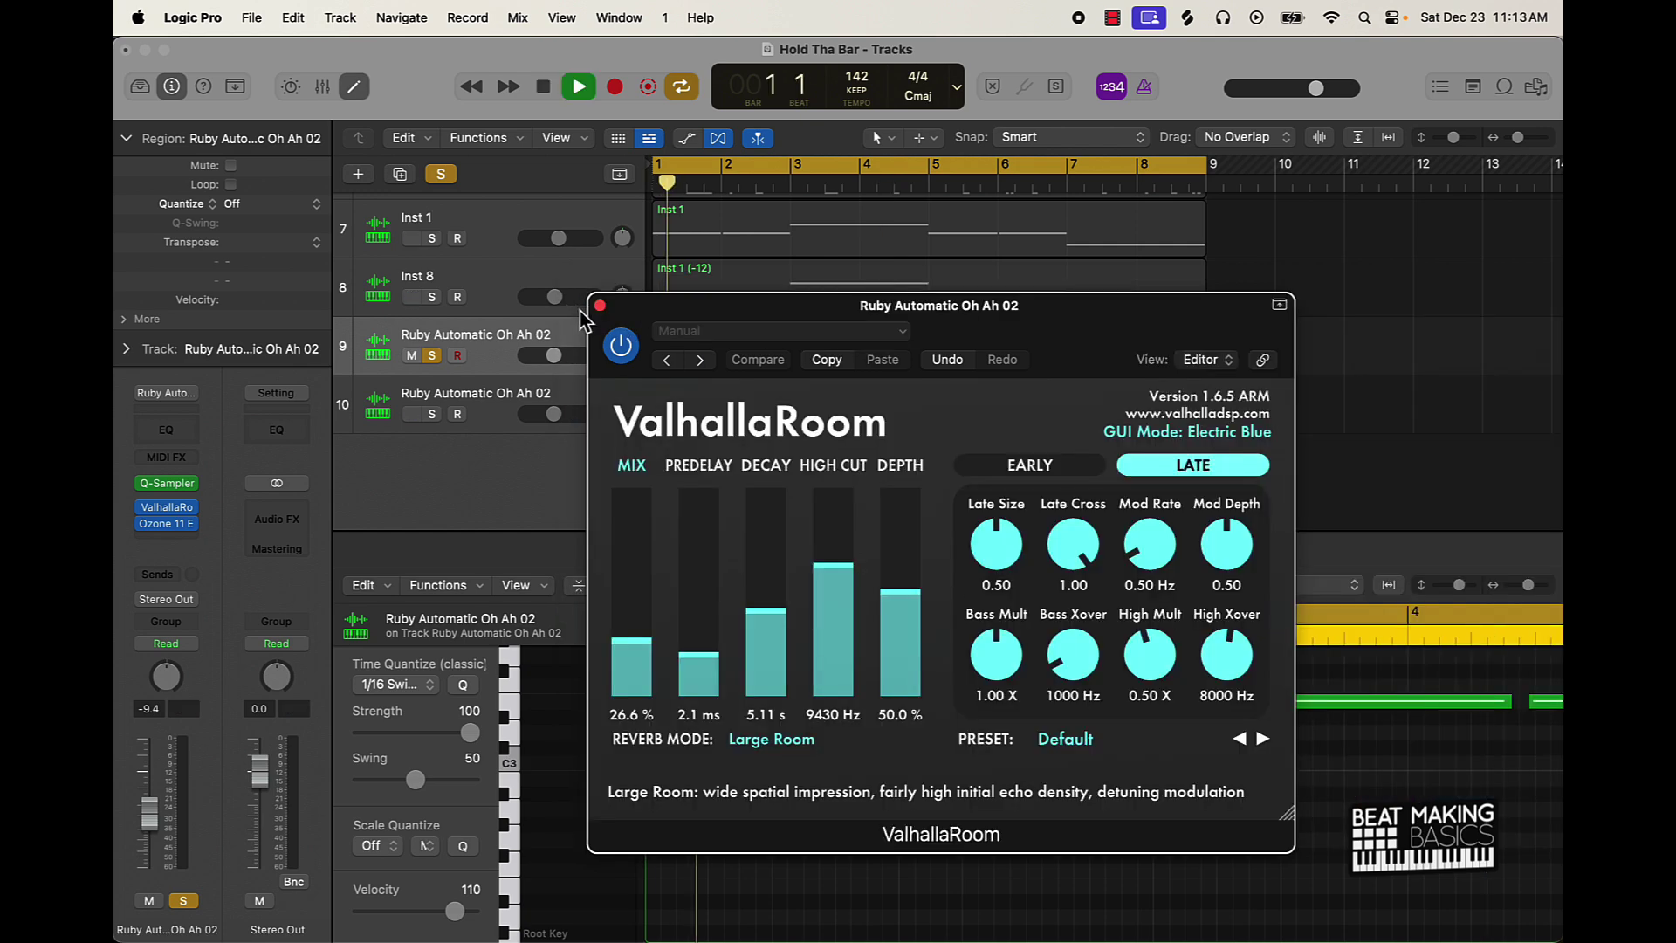
{"action": "left_click", "coordinate": [600, 306]}
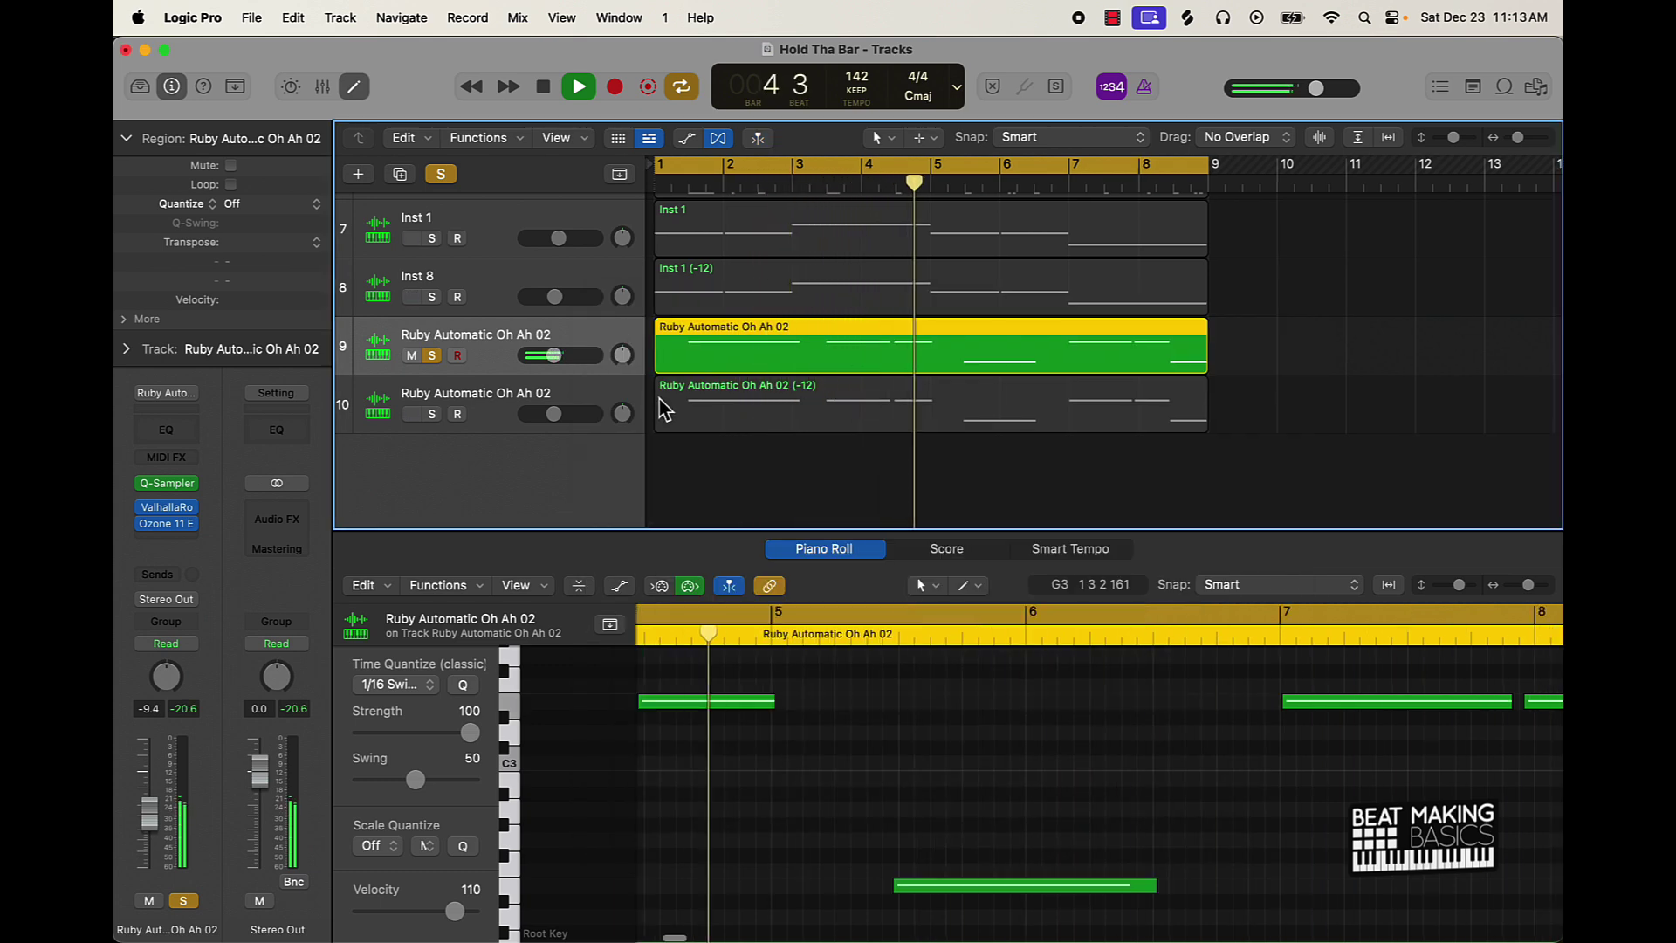
{"action": "key", "text": "space"}
- Solo Inst 1 together with the Ruby Automatic Oh Ah 02 vocal and play both from the beginning
{"action": "scroll", "coordinate": [600, 222], "scroll_direction": "up", "scroll_amount": 5}
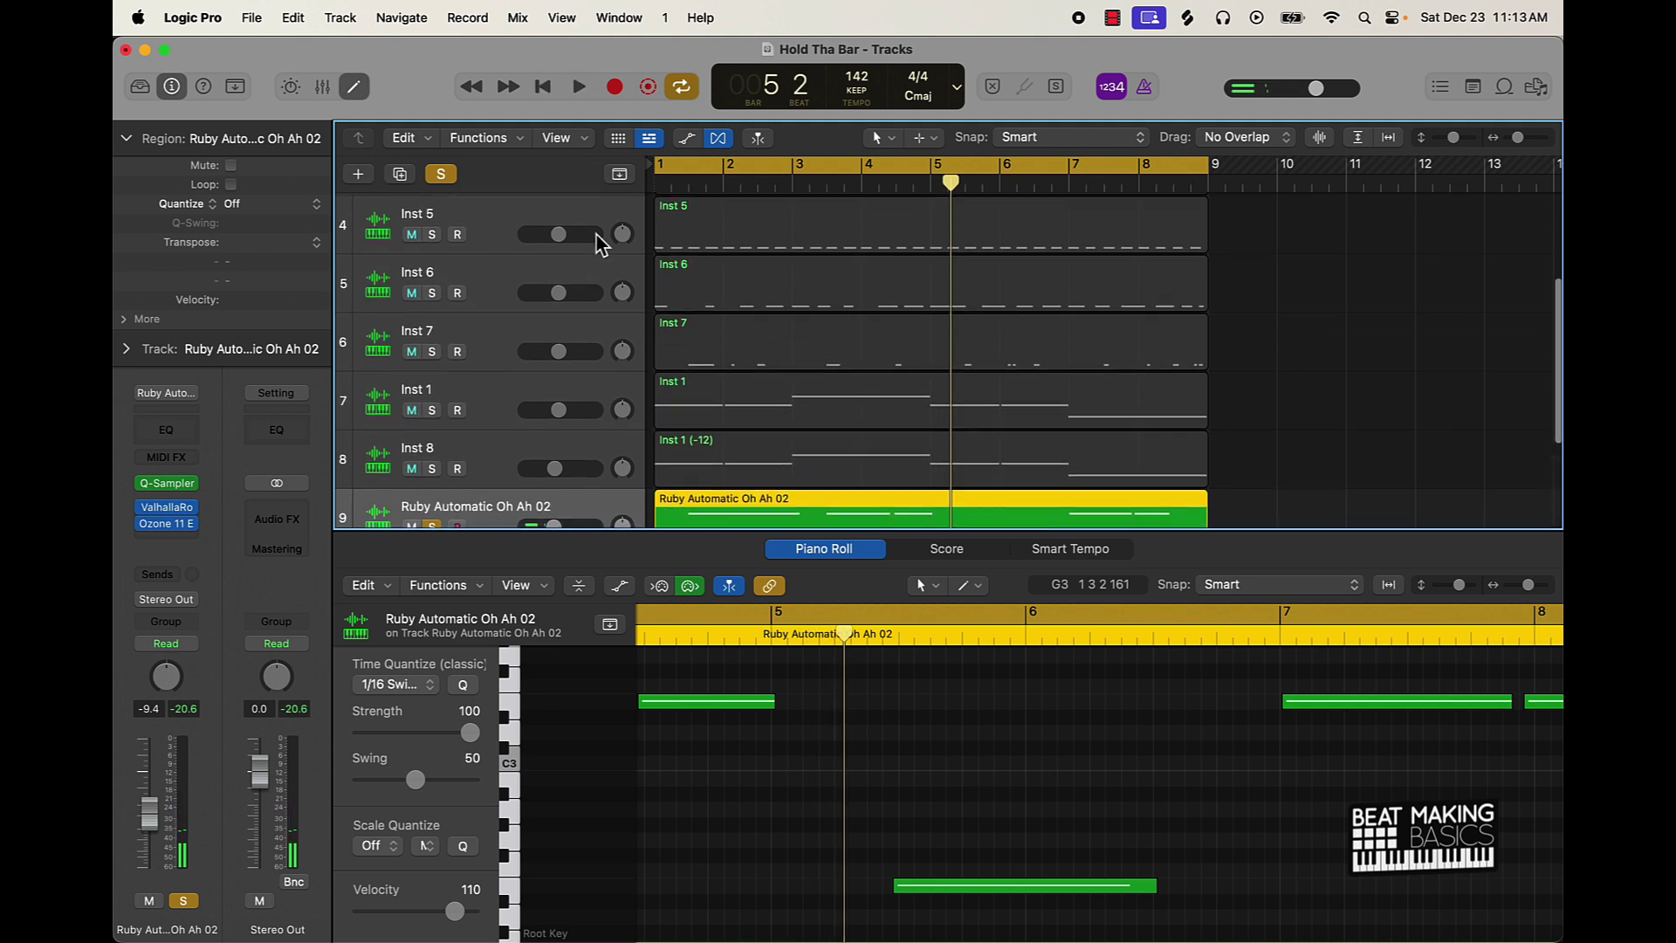
{"action": "left_click", "coordinate": [431, 384]}
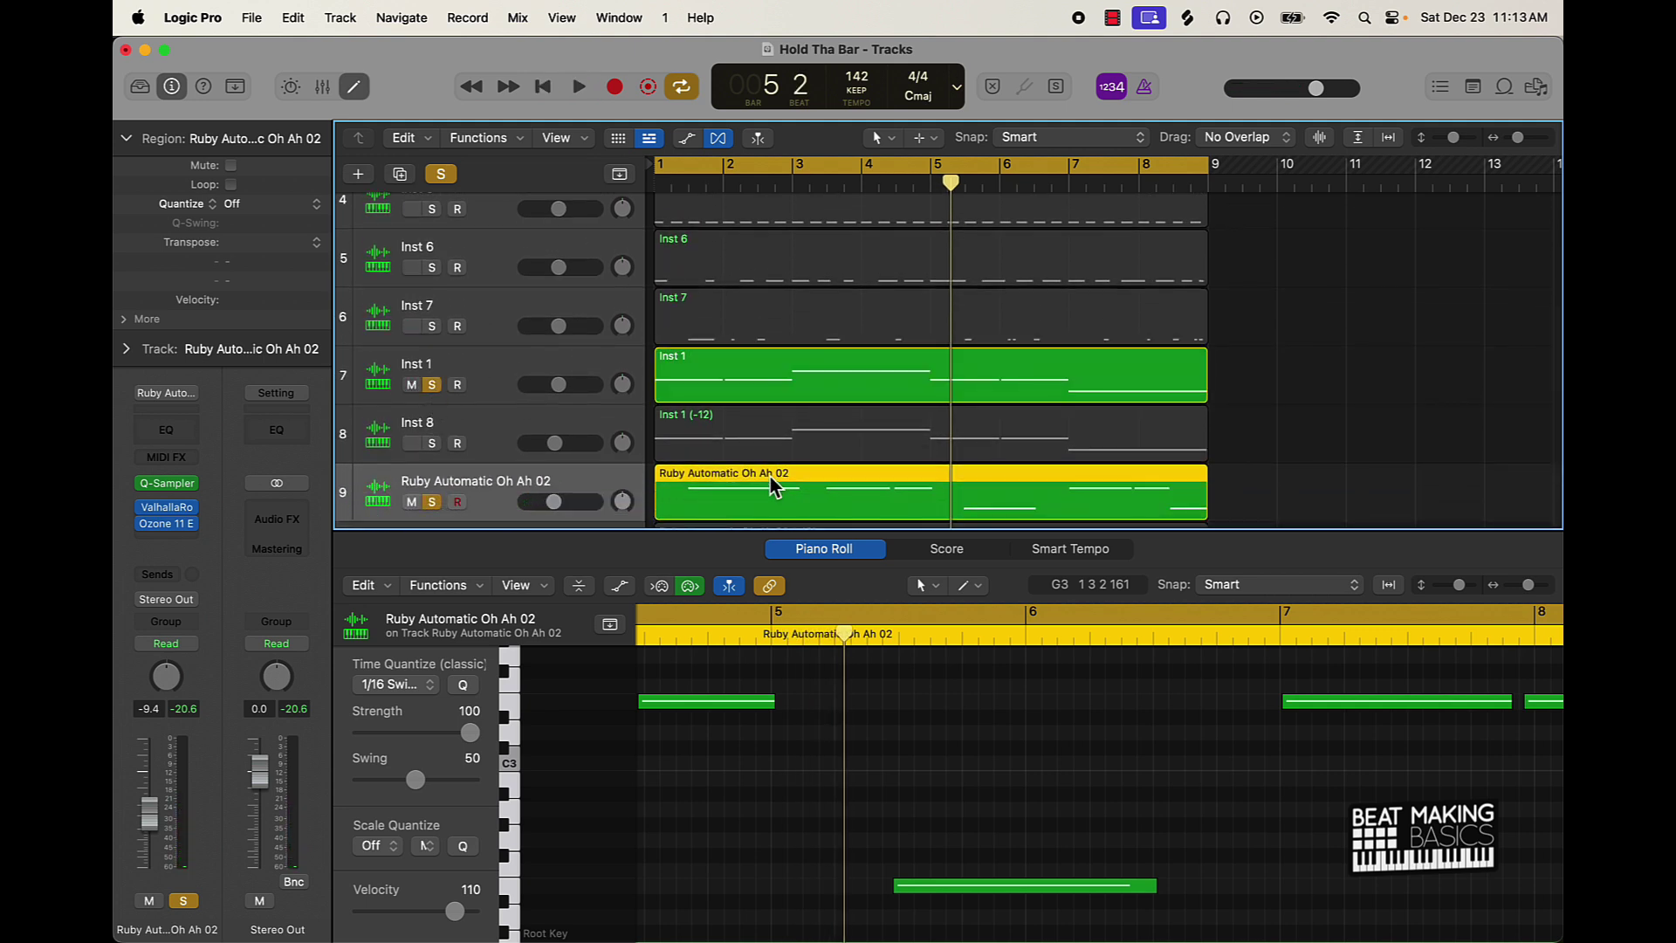
{"action": "key", "text": "Return"}
{"action": "key", "text": "space"}
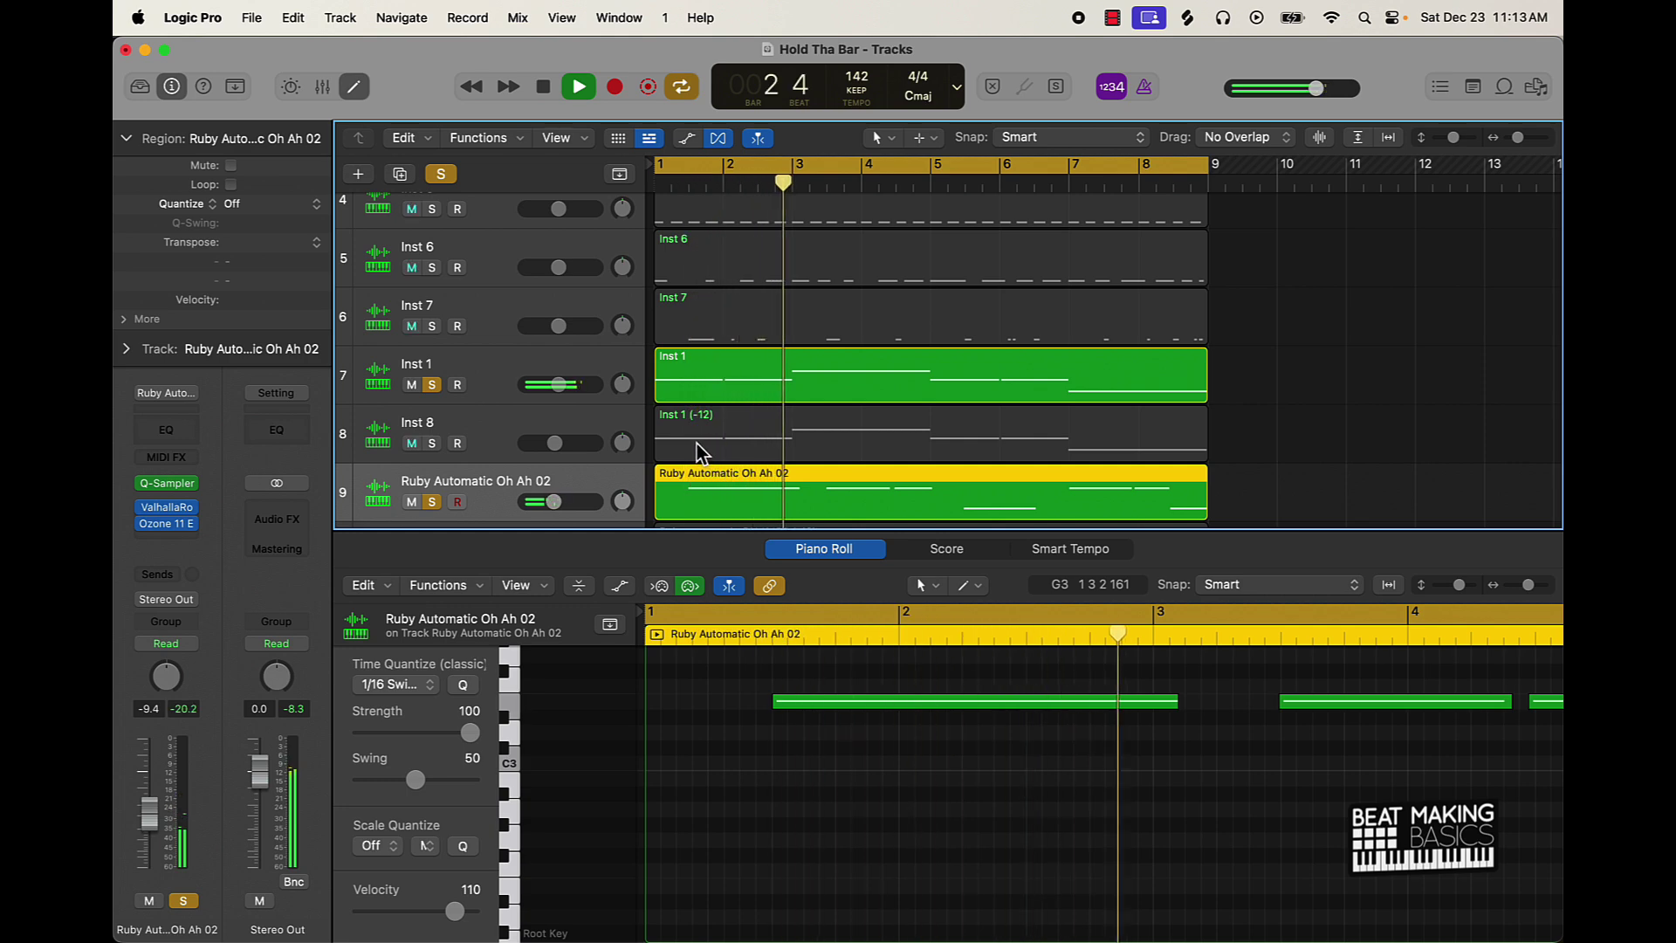
{"action": "key", "text": "space"}
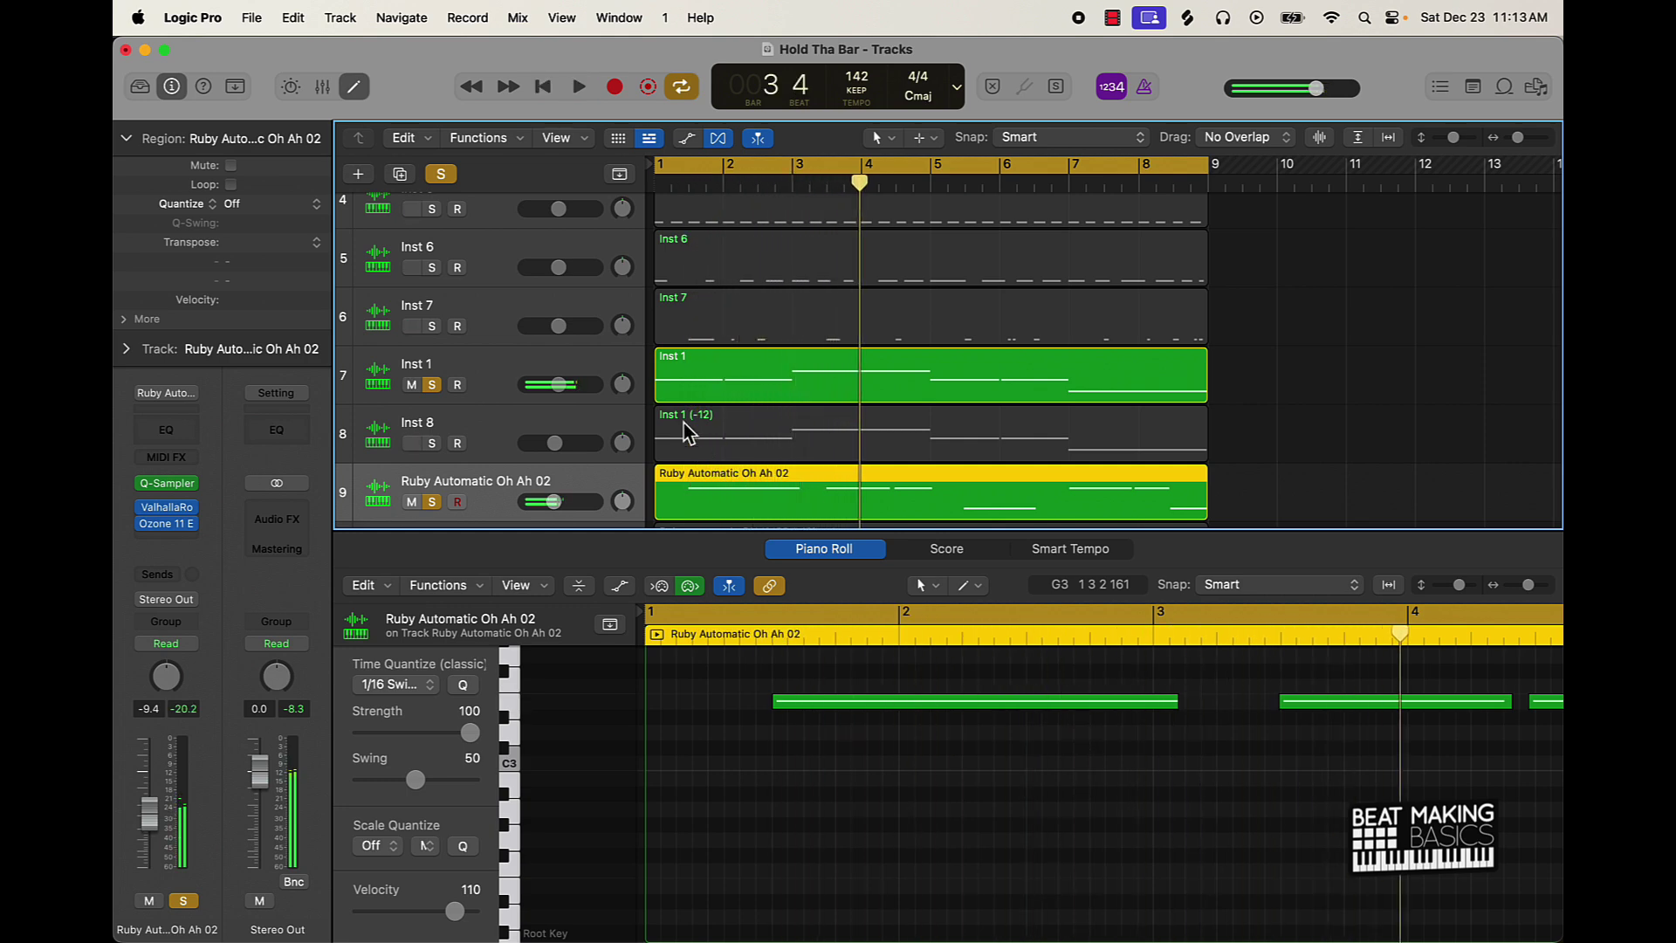
- Clear all solos, solo the Inst 3 track, and play it on its own
{"action": "left_click", "coordinate": [437, 177]}
{"action": "scroll", "coordinate": [615, 342], "scroll_direction": "up", "scroll_amount": 5}
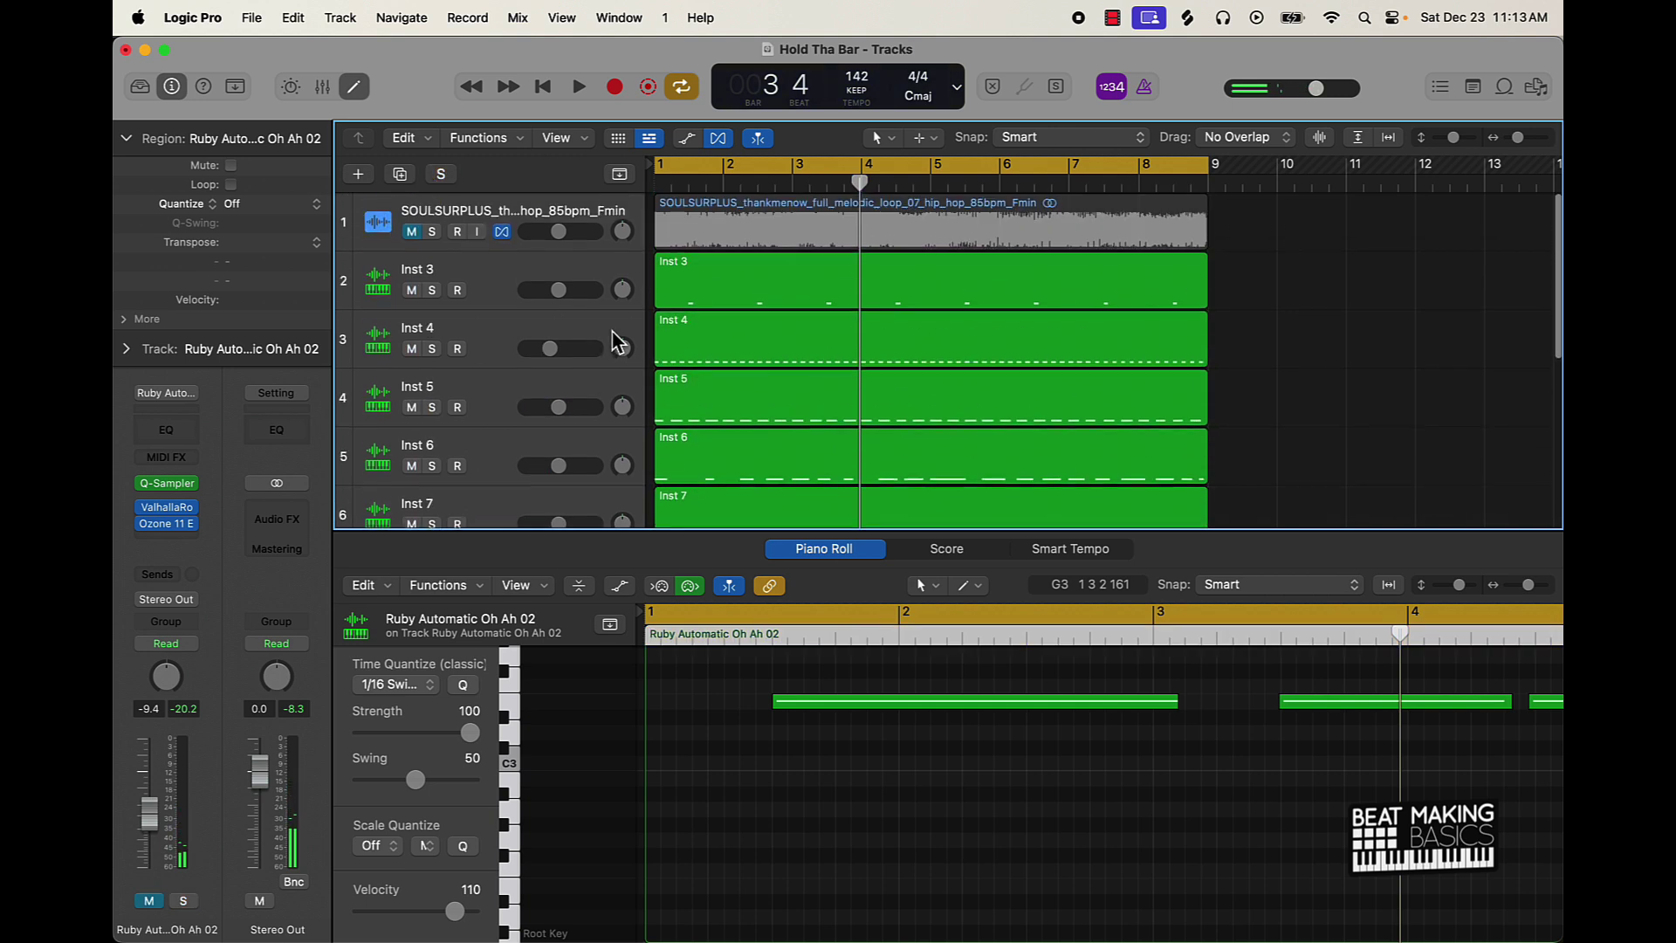
{"action": "left_click", "coordinate": [432, 290]}
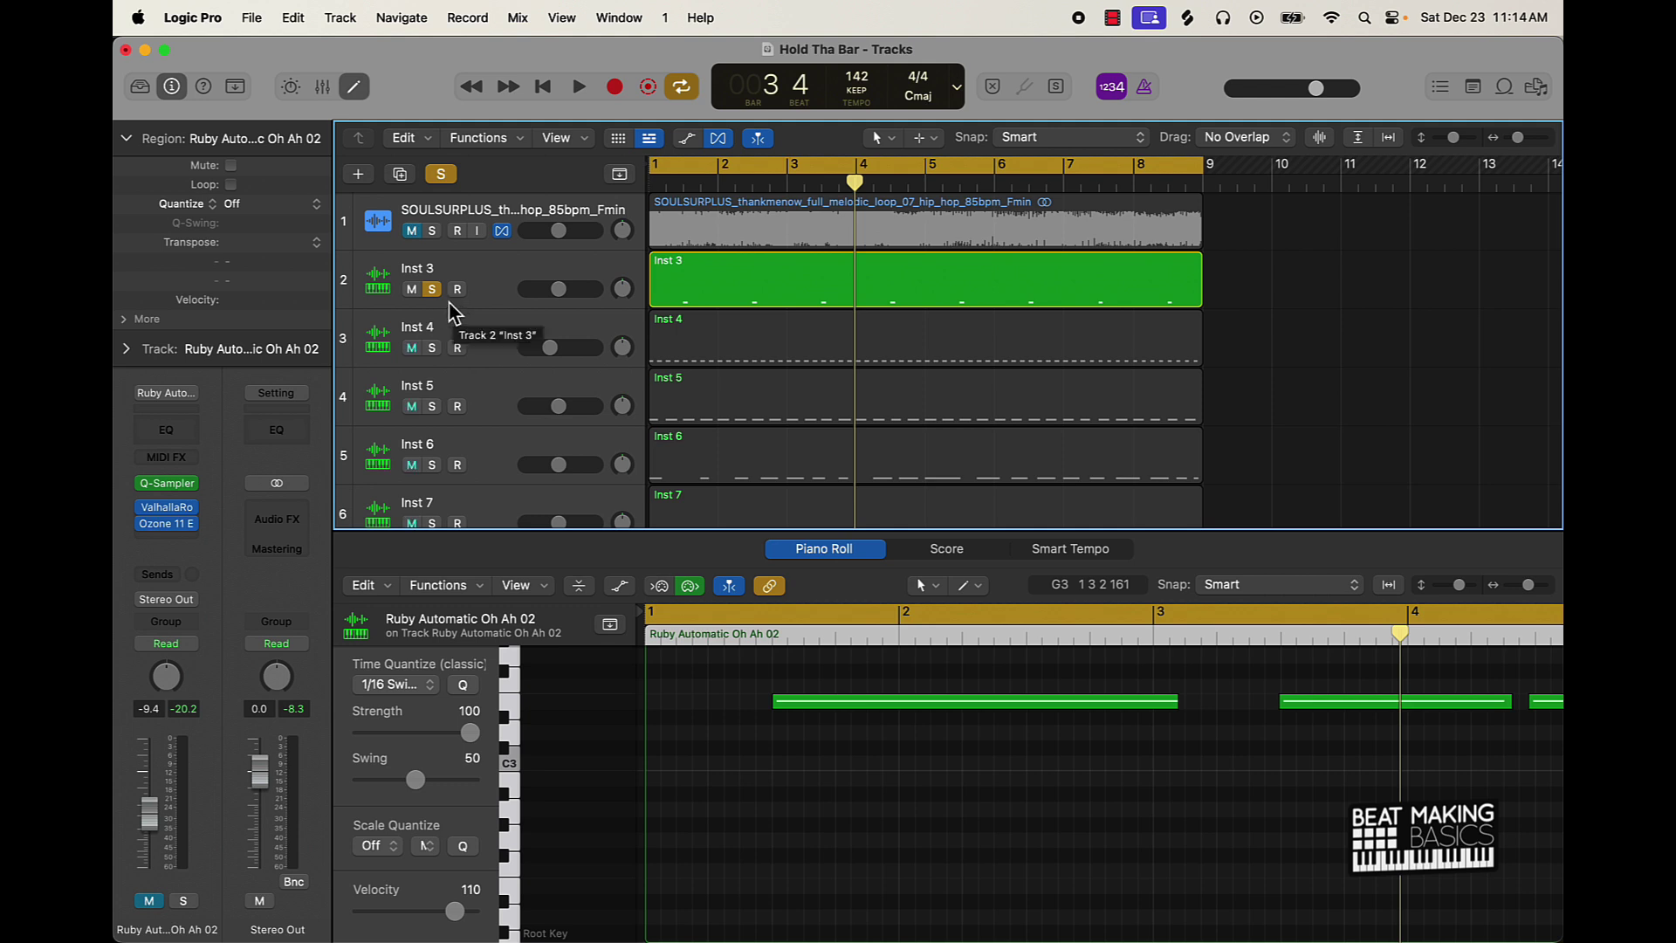
{"action": "key", "text": "space"}
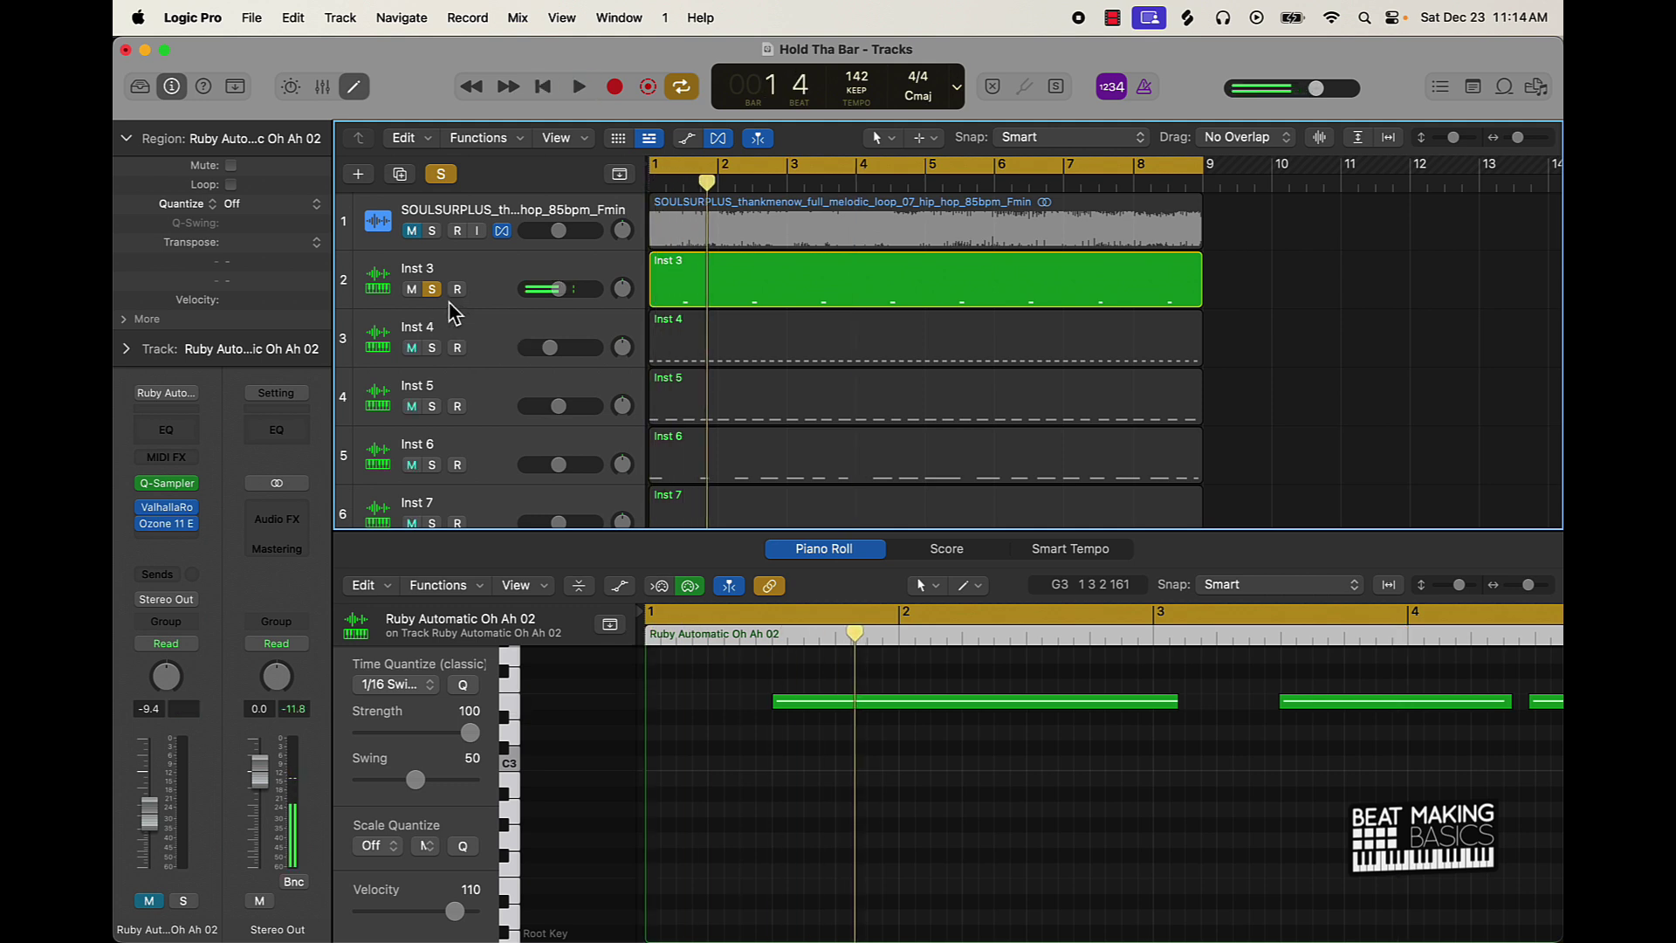
- Solo Inst 1 alongside Inst 3, leave Inst 8 unsoloed, and play the two tracks together
{"action": "scroll", "coordinate": [450, 318], "scroll_direction": "down", "scroll_amount": 5}
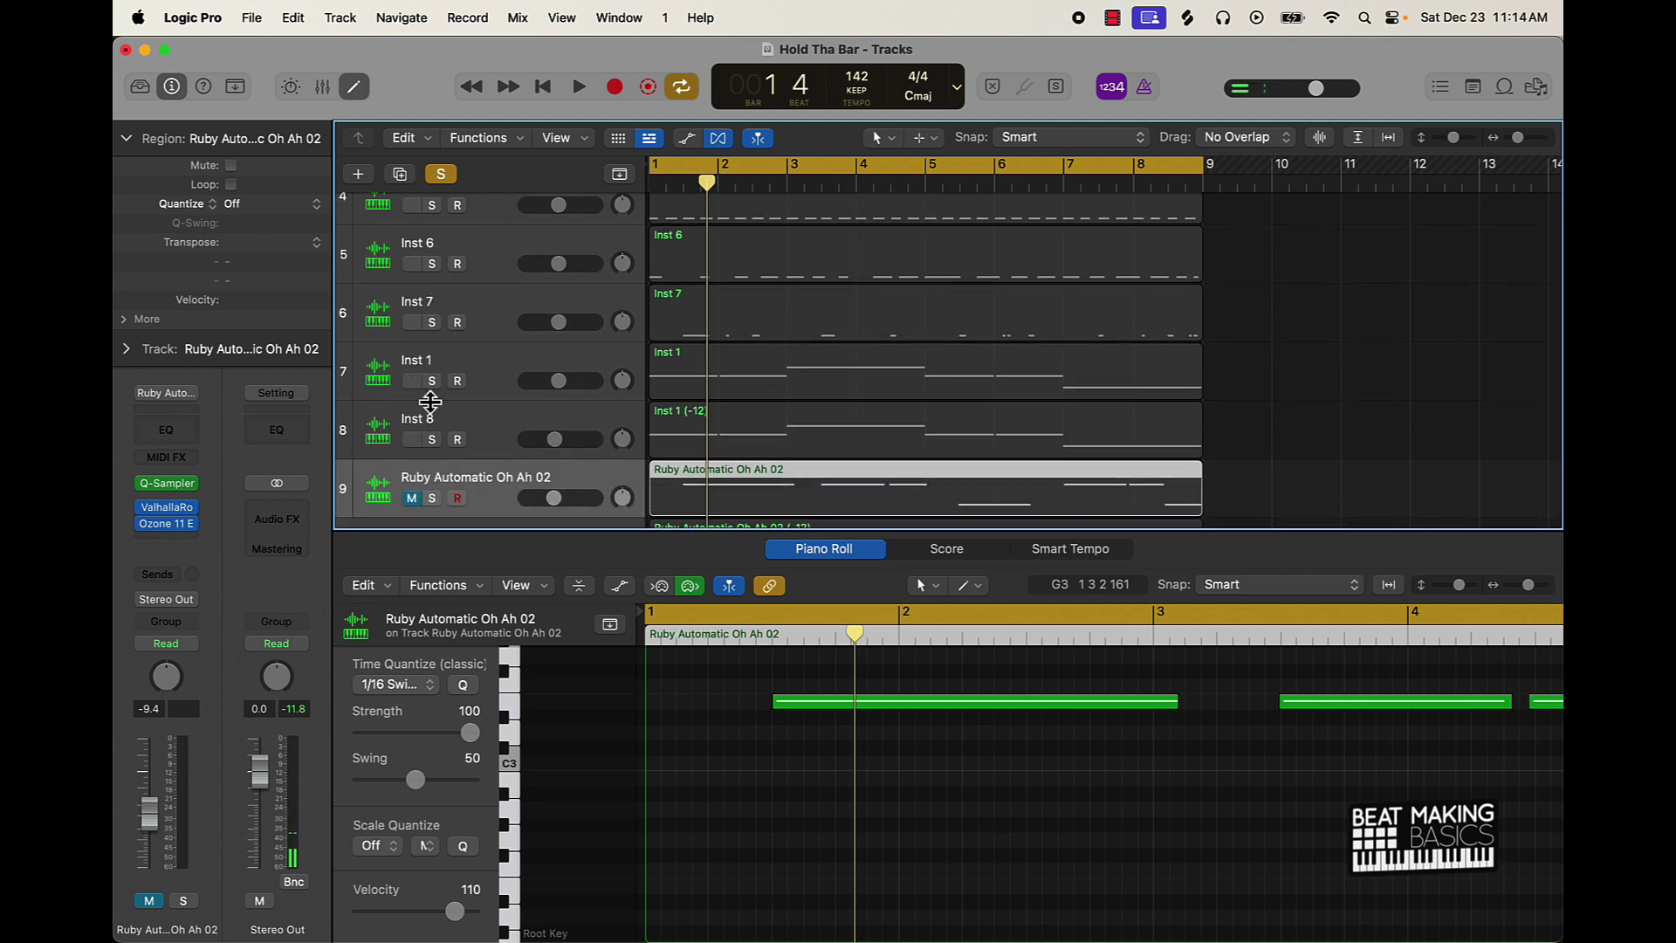
{"action": "left_click", "coordinate": [432, 381]}
{"action": "left_click", "coordinate": [432, 440]}
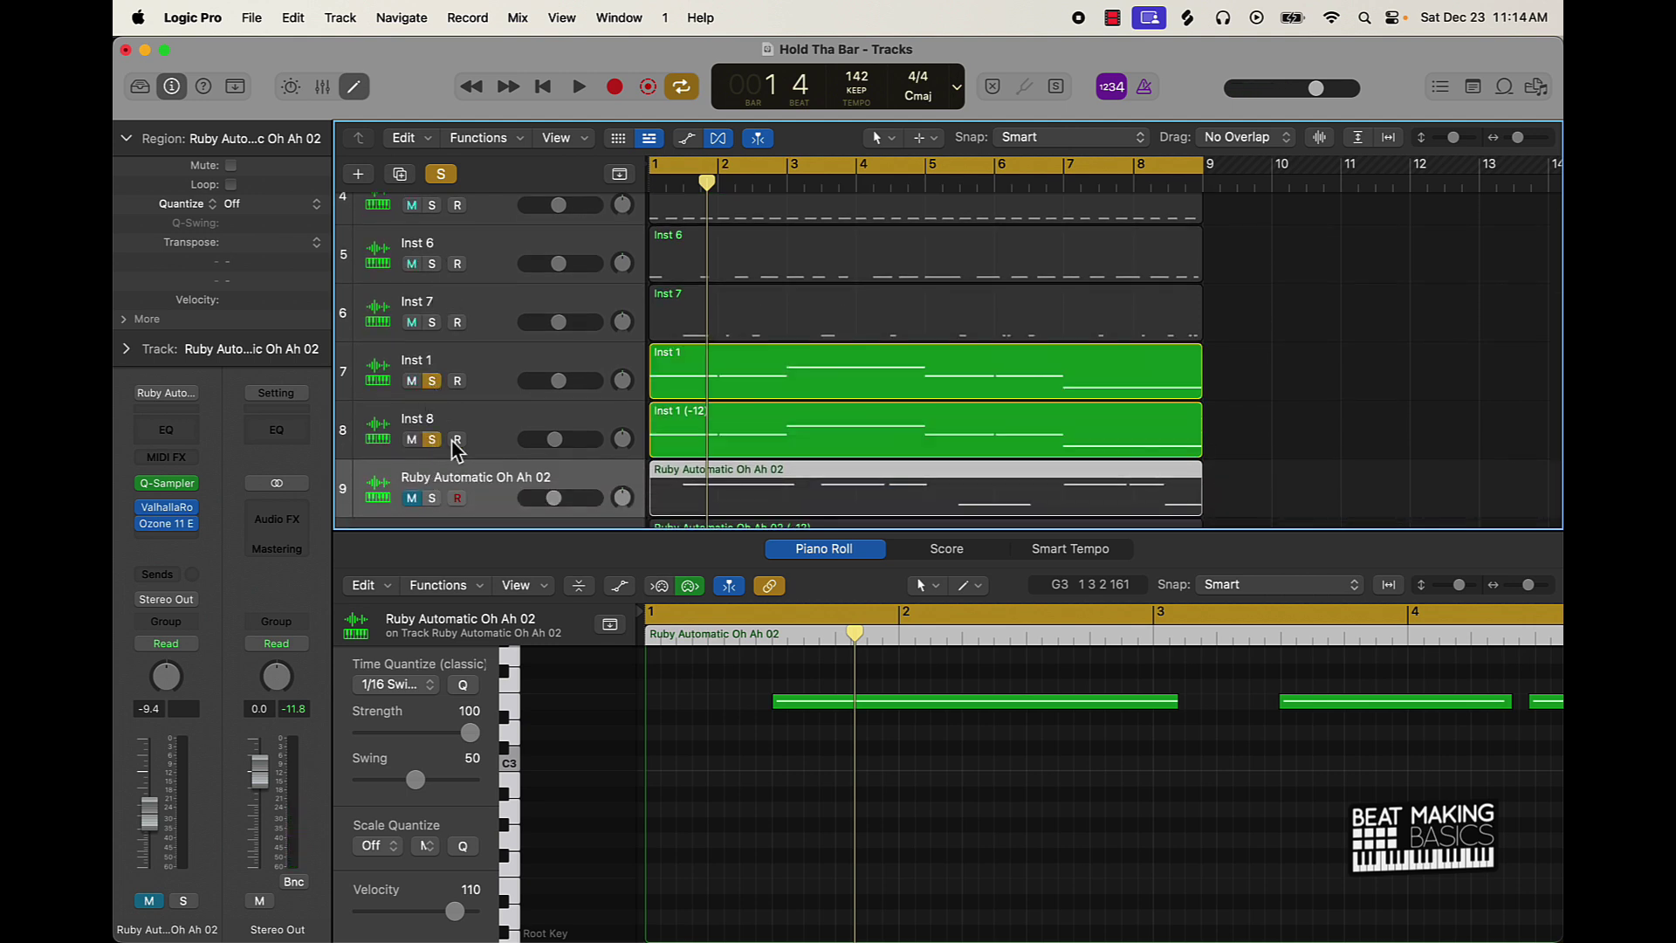
{"action": "left_click", "coordinate": [432, 440]}
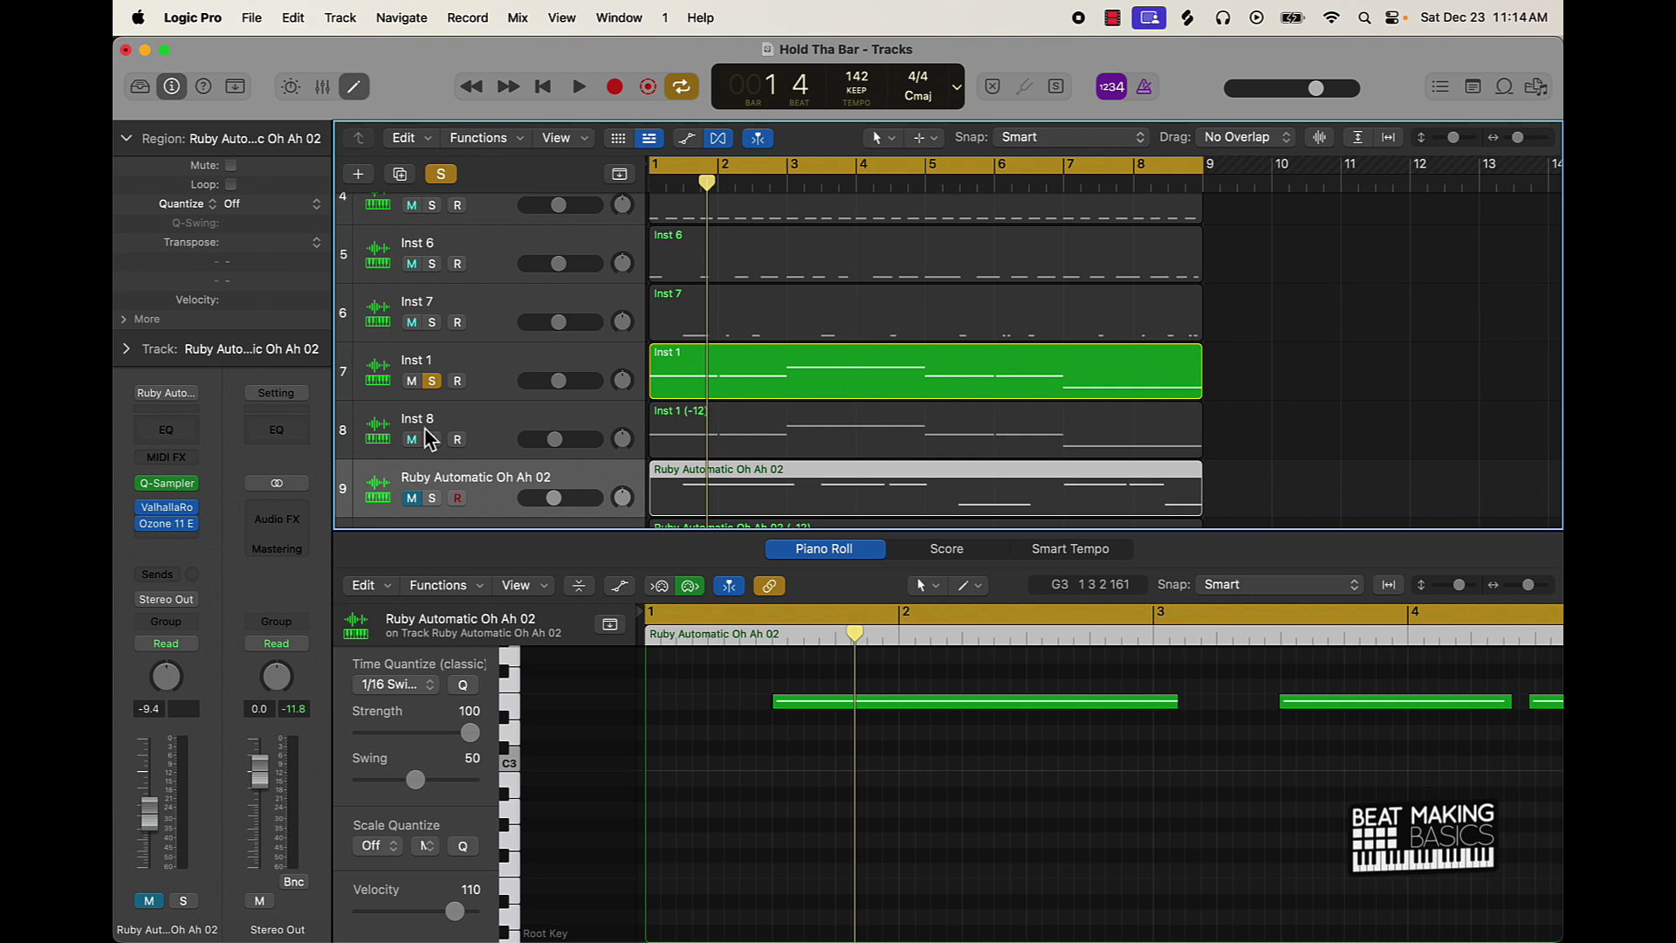
{"action": "key", "text": "space"}
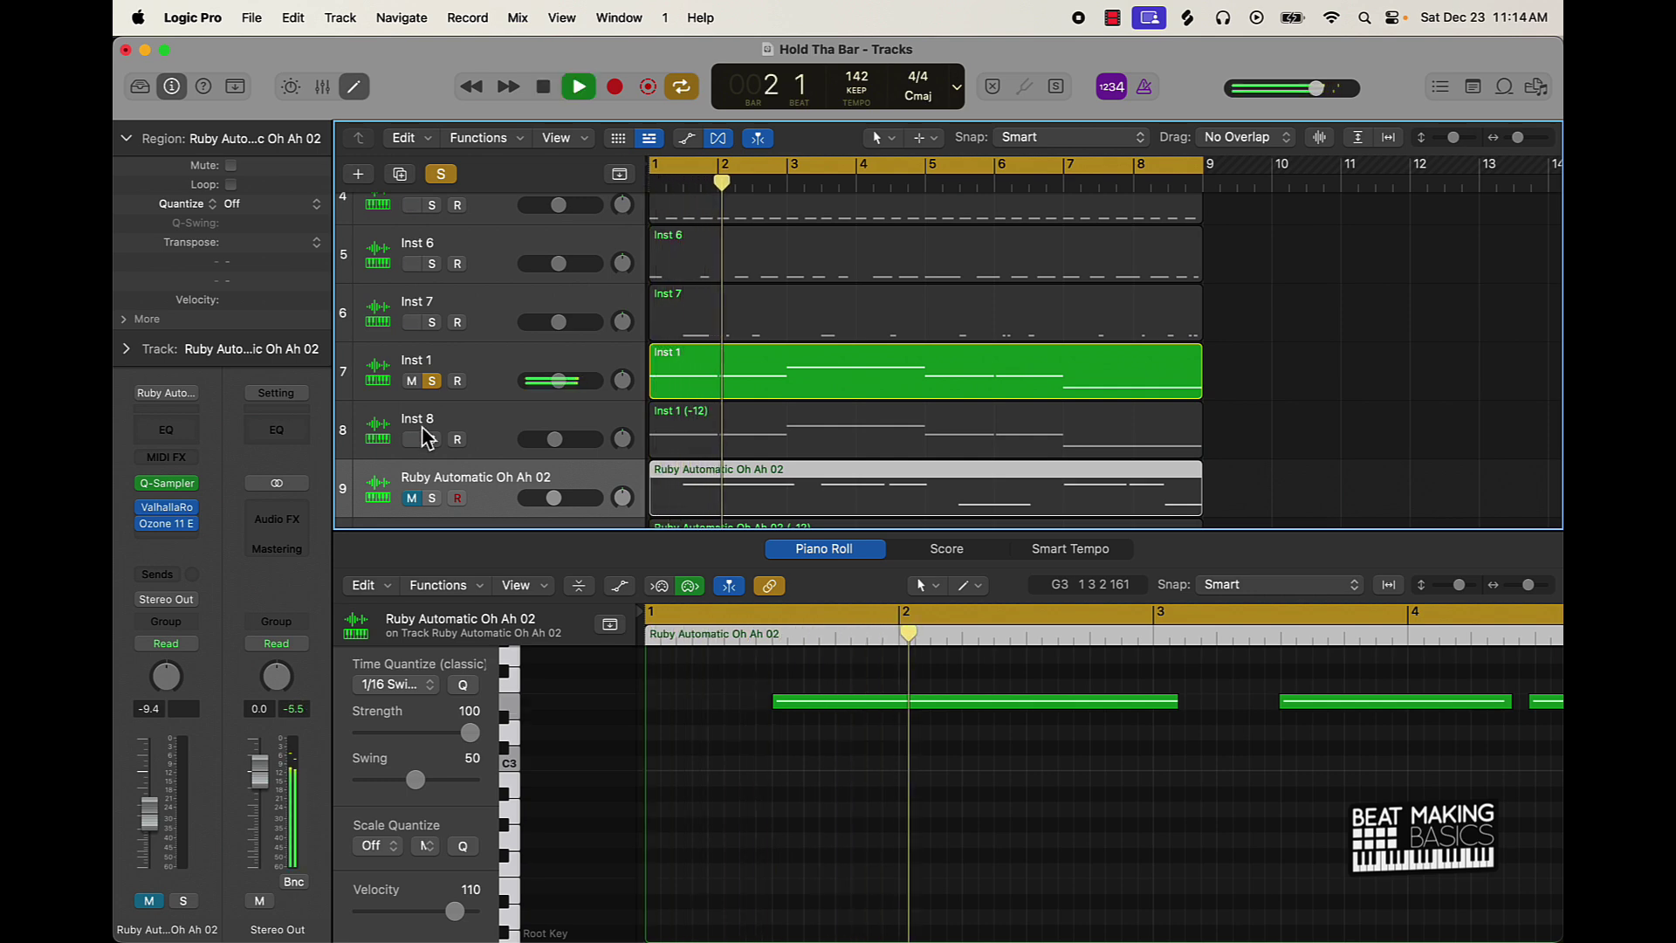
{"action": "key", "text": "space"}
- Add the Inst 4 track to the solo group, select it, and play the combination
{"action": "scroll", "coordinate": [417, 419], "scroll_direction": "up", "scroll_amount": 3}
{"action": "scroll", "coordinate": [417, 419], "scroll_direction": "up", "scroll_amount": 2}
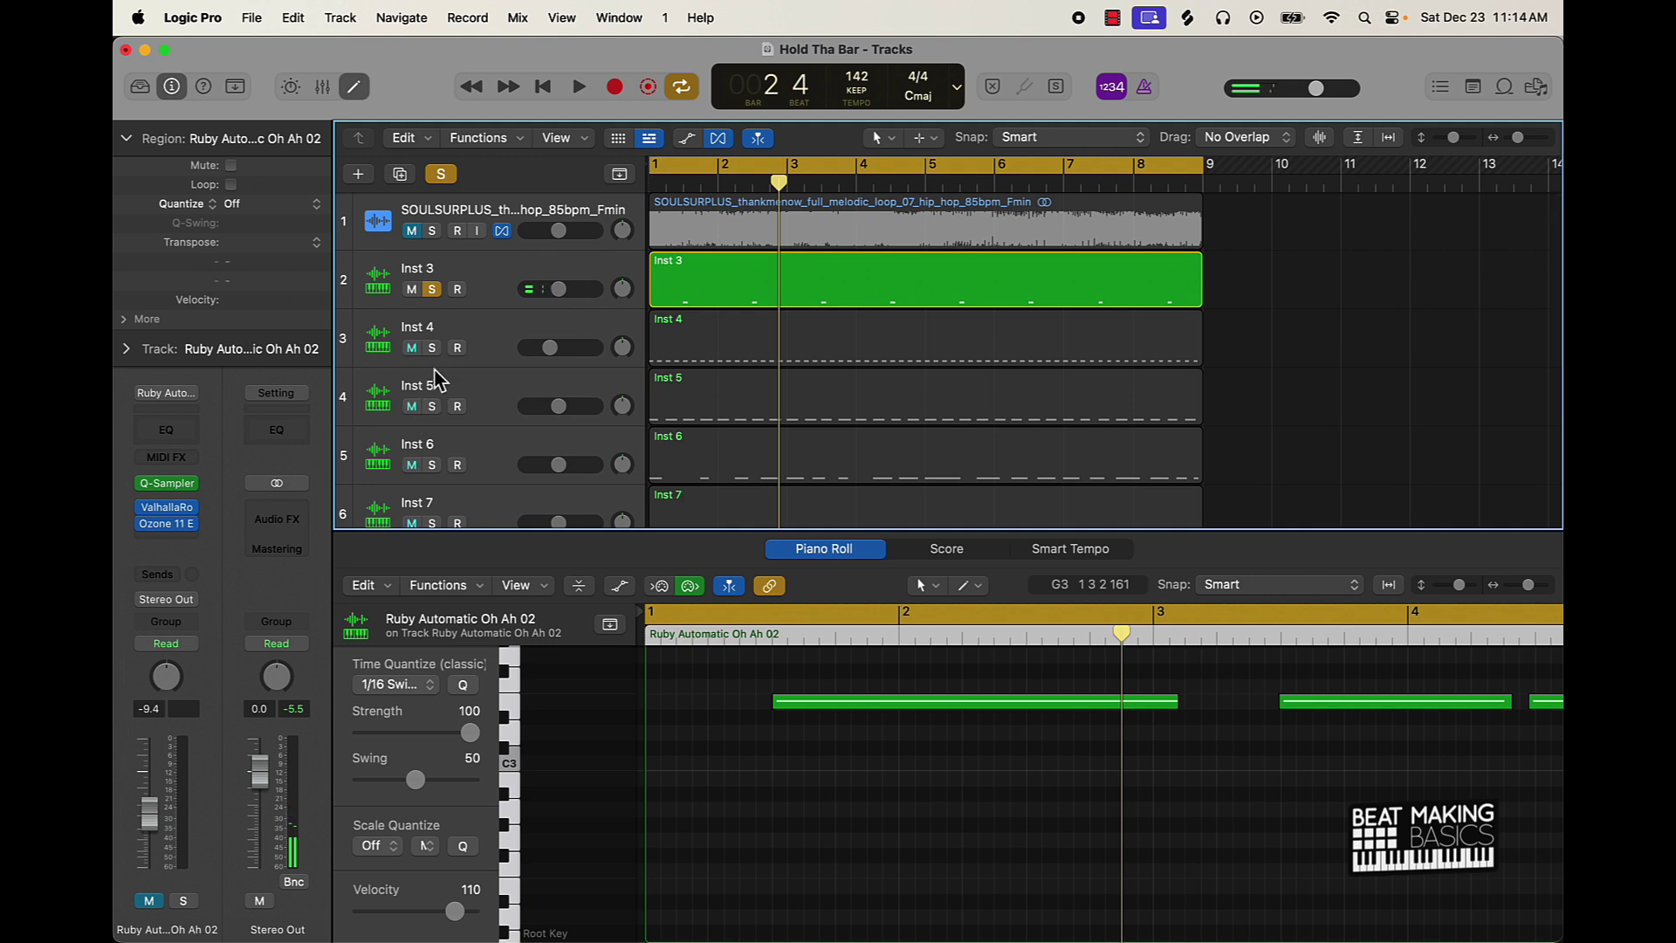
{"action": "left_click", "coordinate": [432, 348]}
{"action": "left_click", "coordinate": [511, 339]}
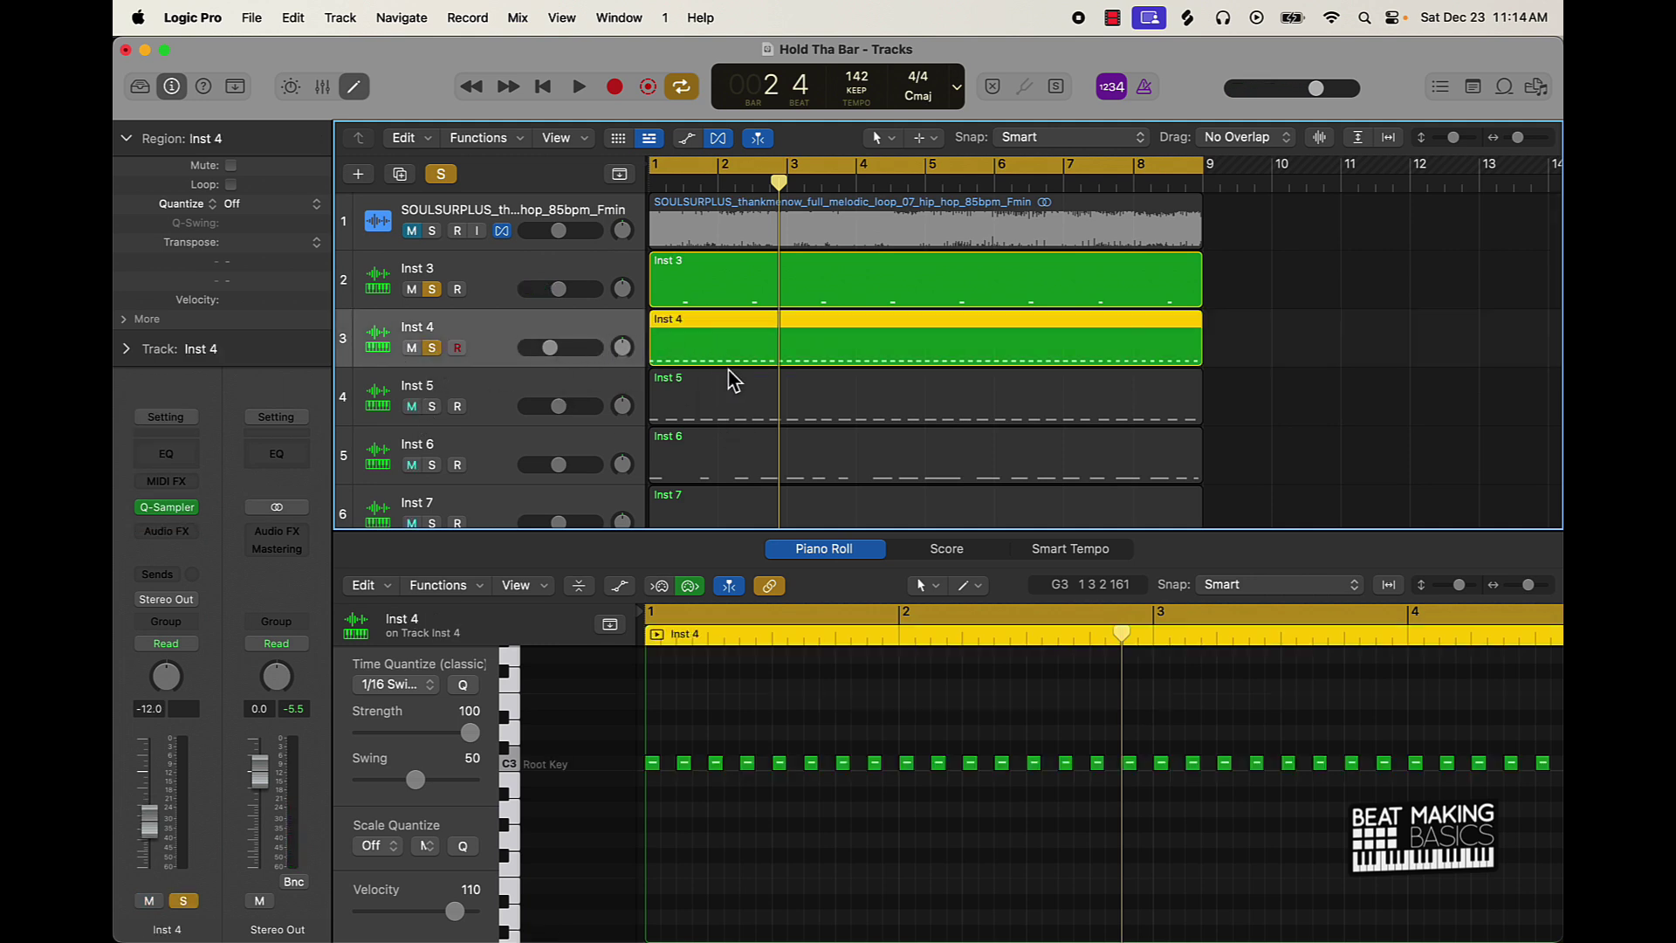
{"action": "key", "text": "space"}
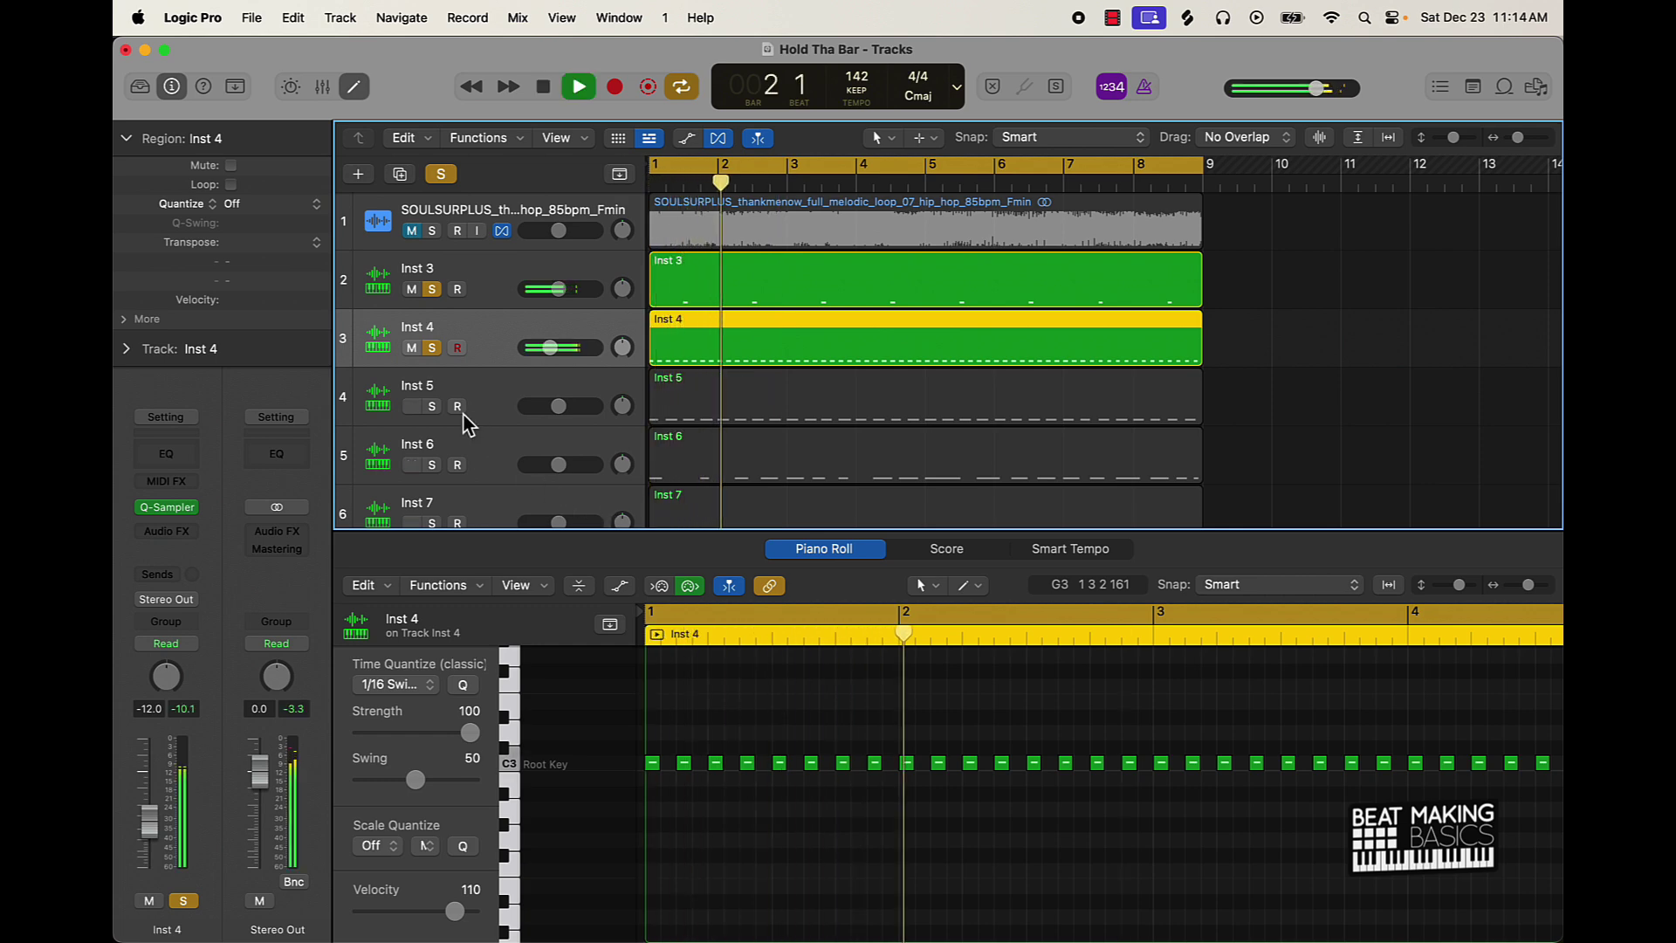
- Stop playback, add the Inst 5 track to the solo group, select it, and play the combination
{"action": "key", "text": "space"}
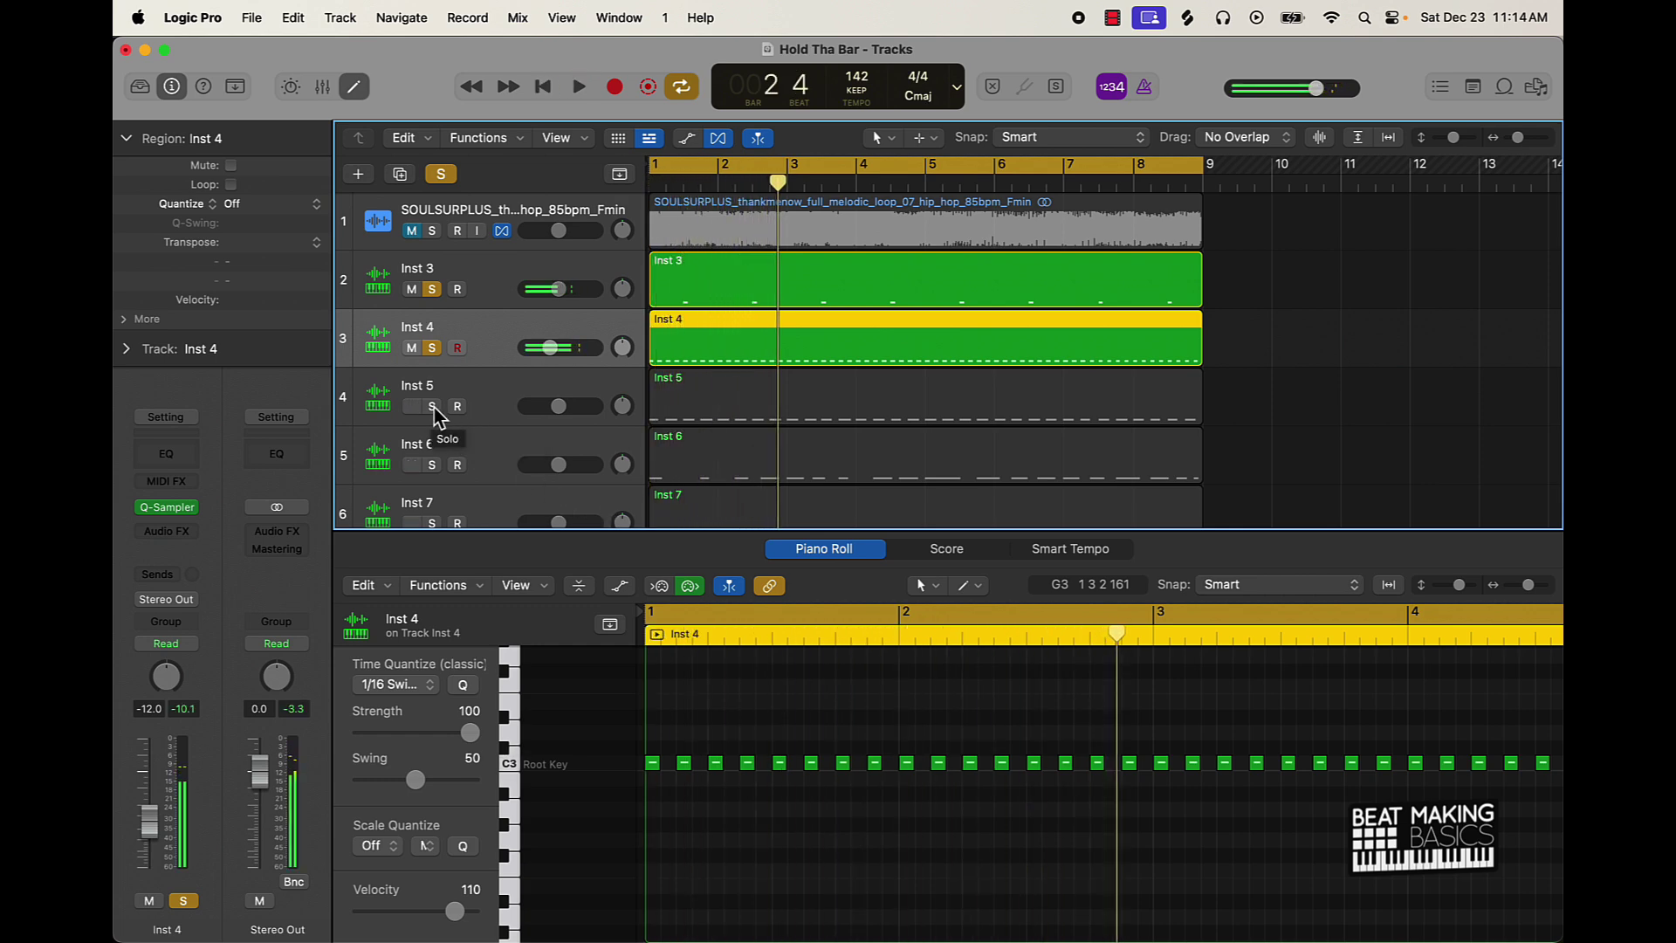
{"action": "left_click", "coordinate": [432, 407]}
{"action": "left_click", "coordinate": [505, 408]}
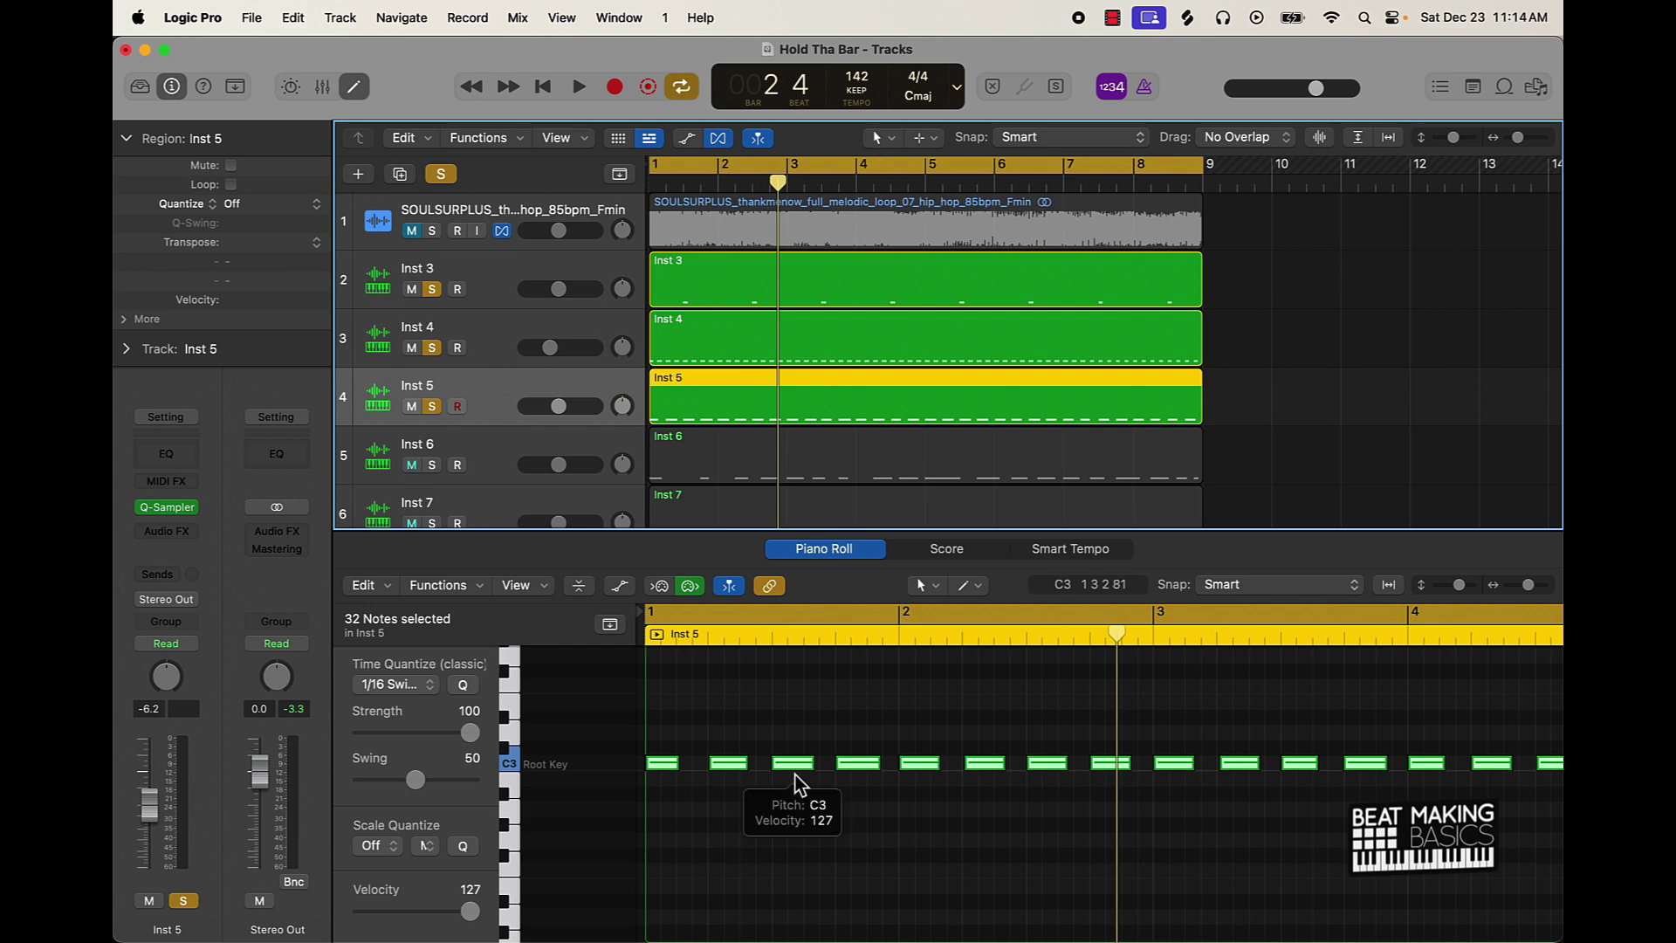
{"action": "key", "text": "space"}
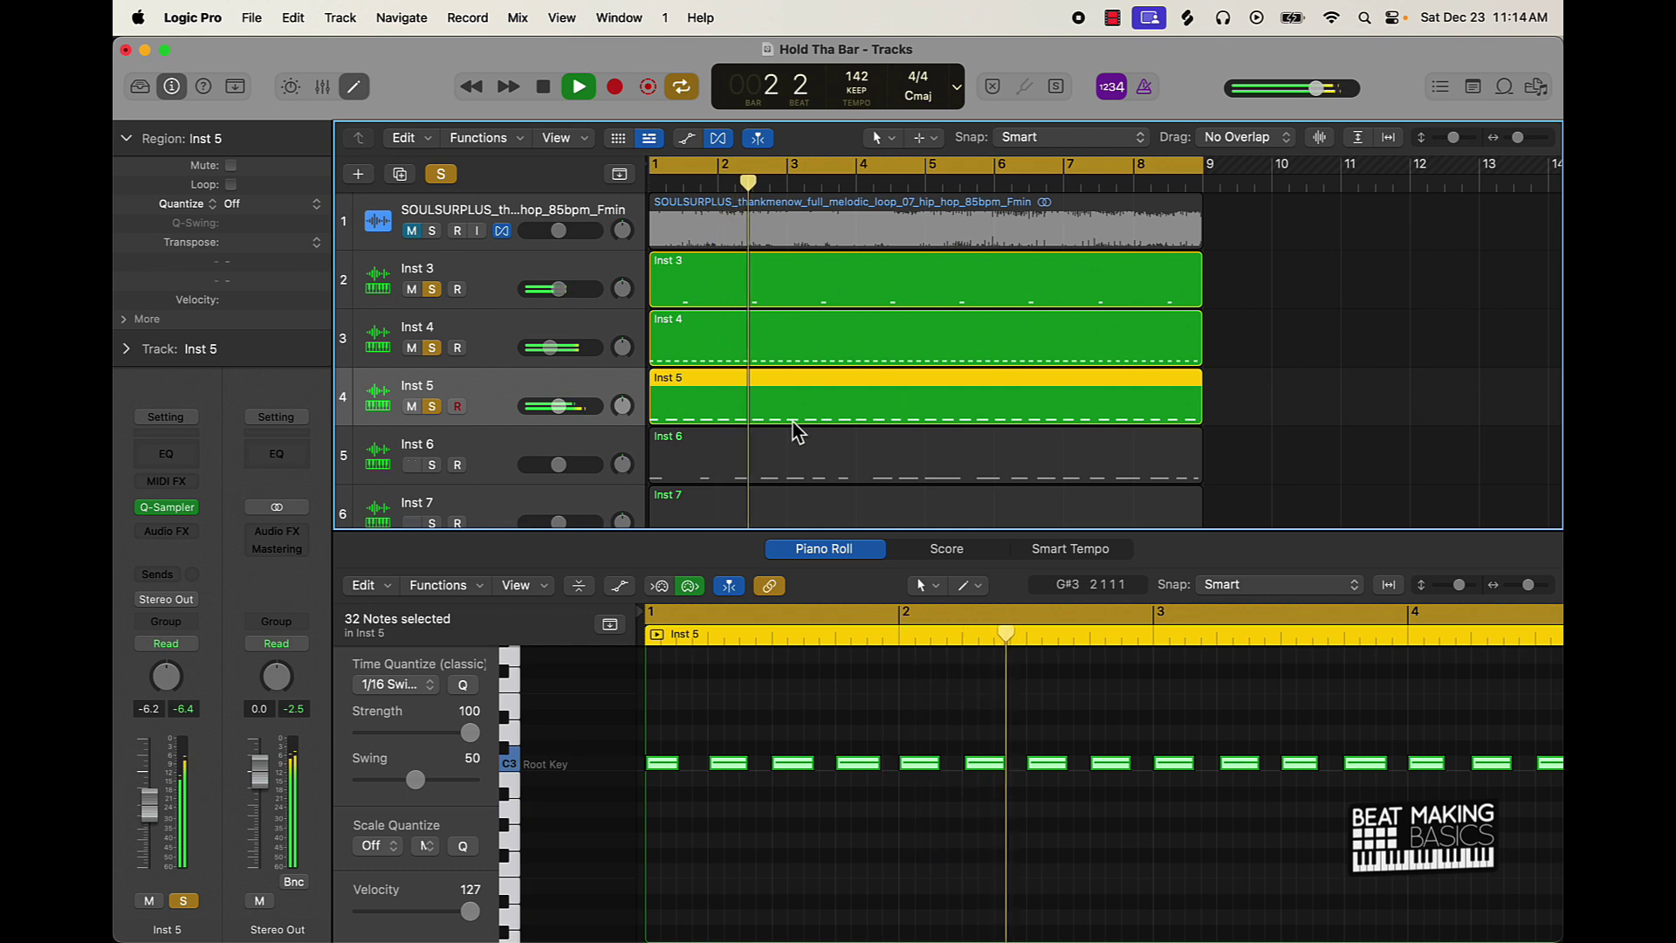
{"action": "scroll", "coordinate": [780, 428], "scroll_direction": "down", "scroll_amount": 3}
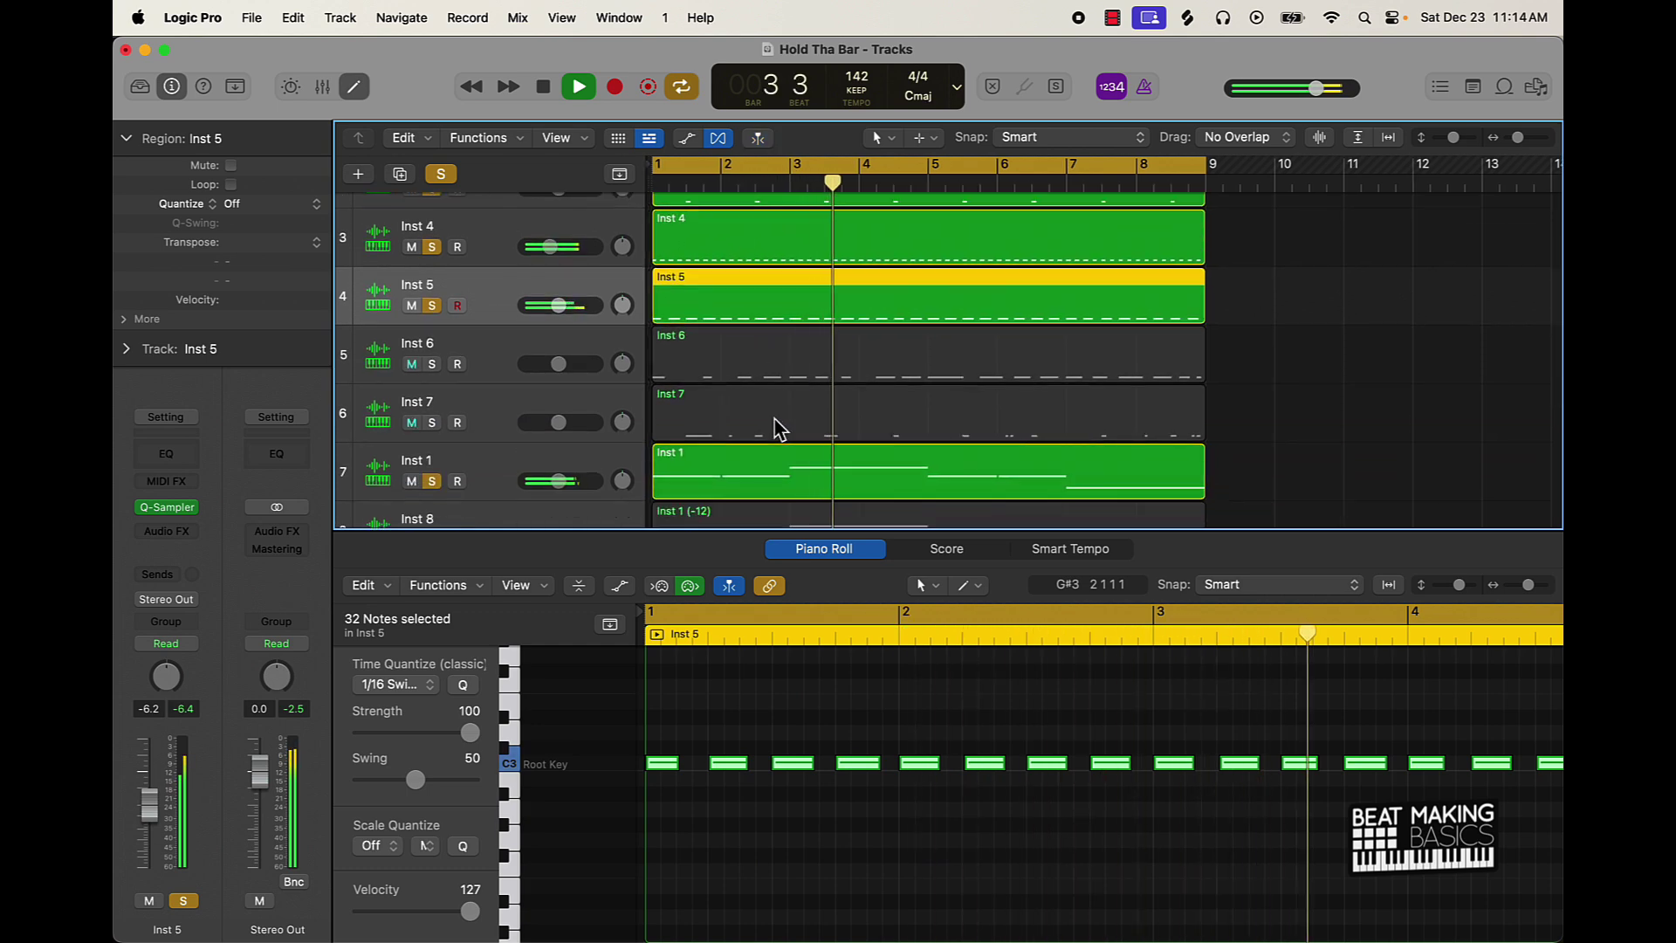
{"action": "key", "text": "space"}
- Solo and select Inst 6 as well, play the group from the beginning, and raise the Inst 6 volume to -2.6 dB
{"action": "left_click", "coordinate": [433, 365]}
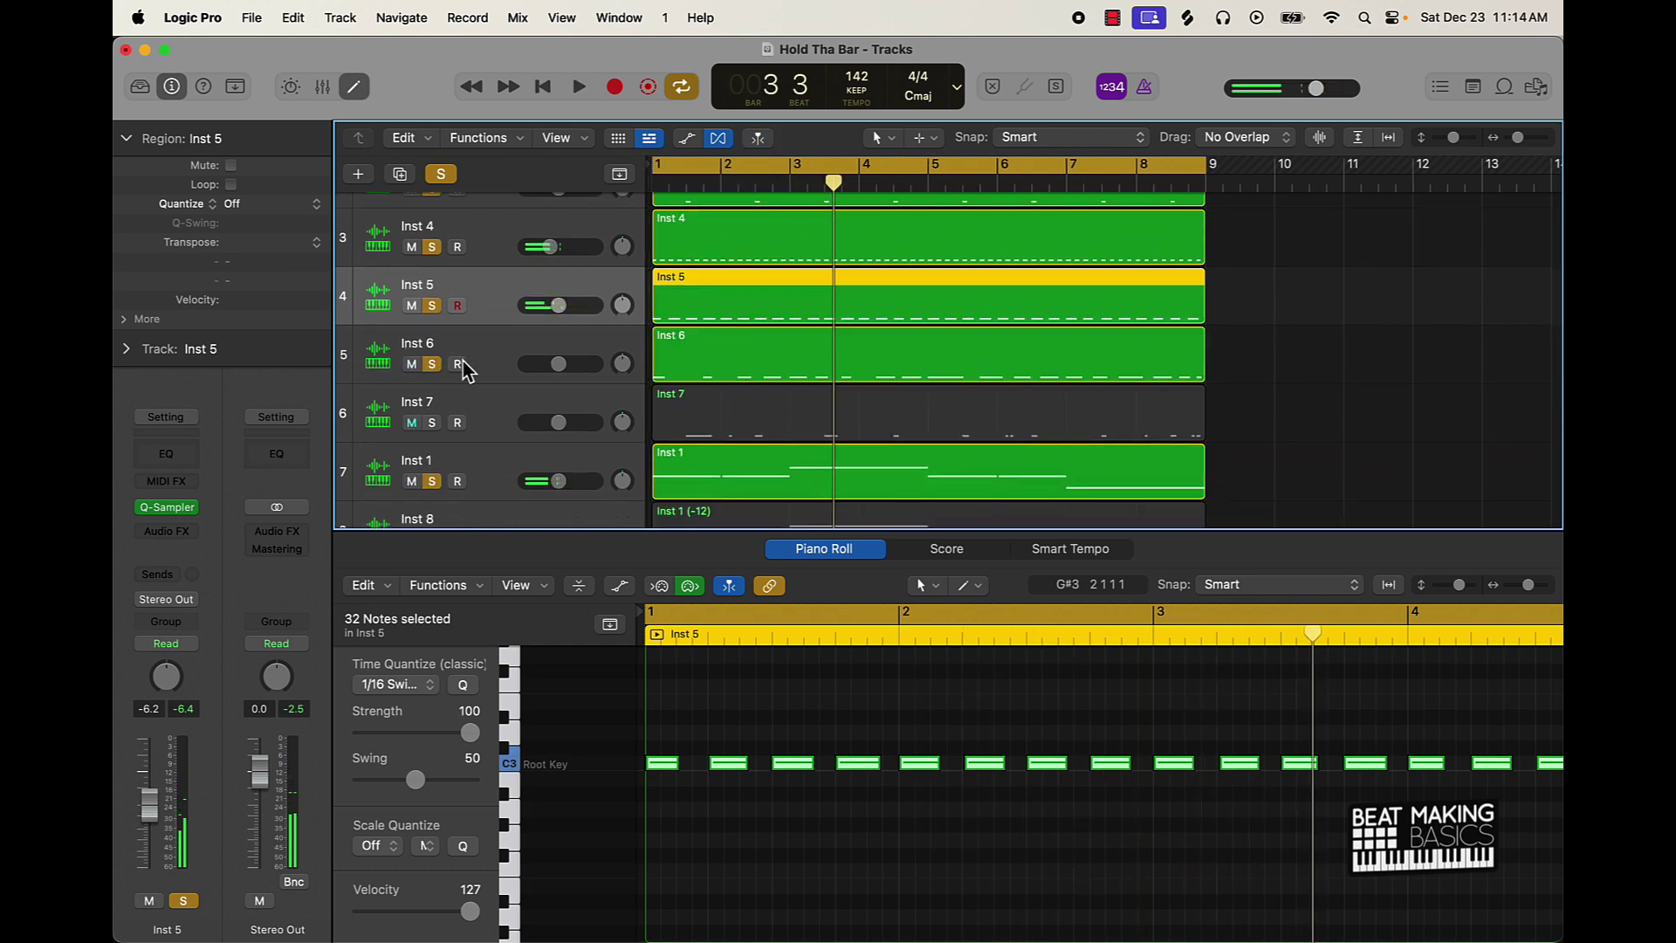
{"action": "left_click", "coordinate": [482, 357]}
{"action": "left_click", "coordinate": [660, 641]}
{"action": "key", "text": "space"}
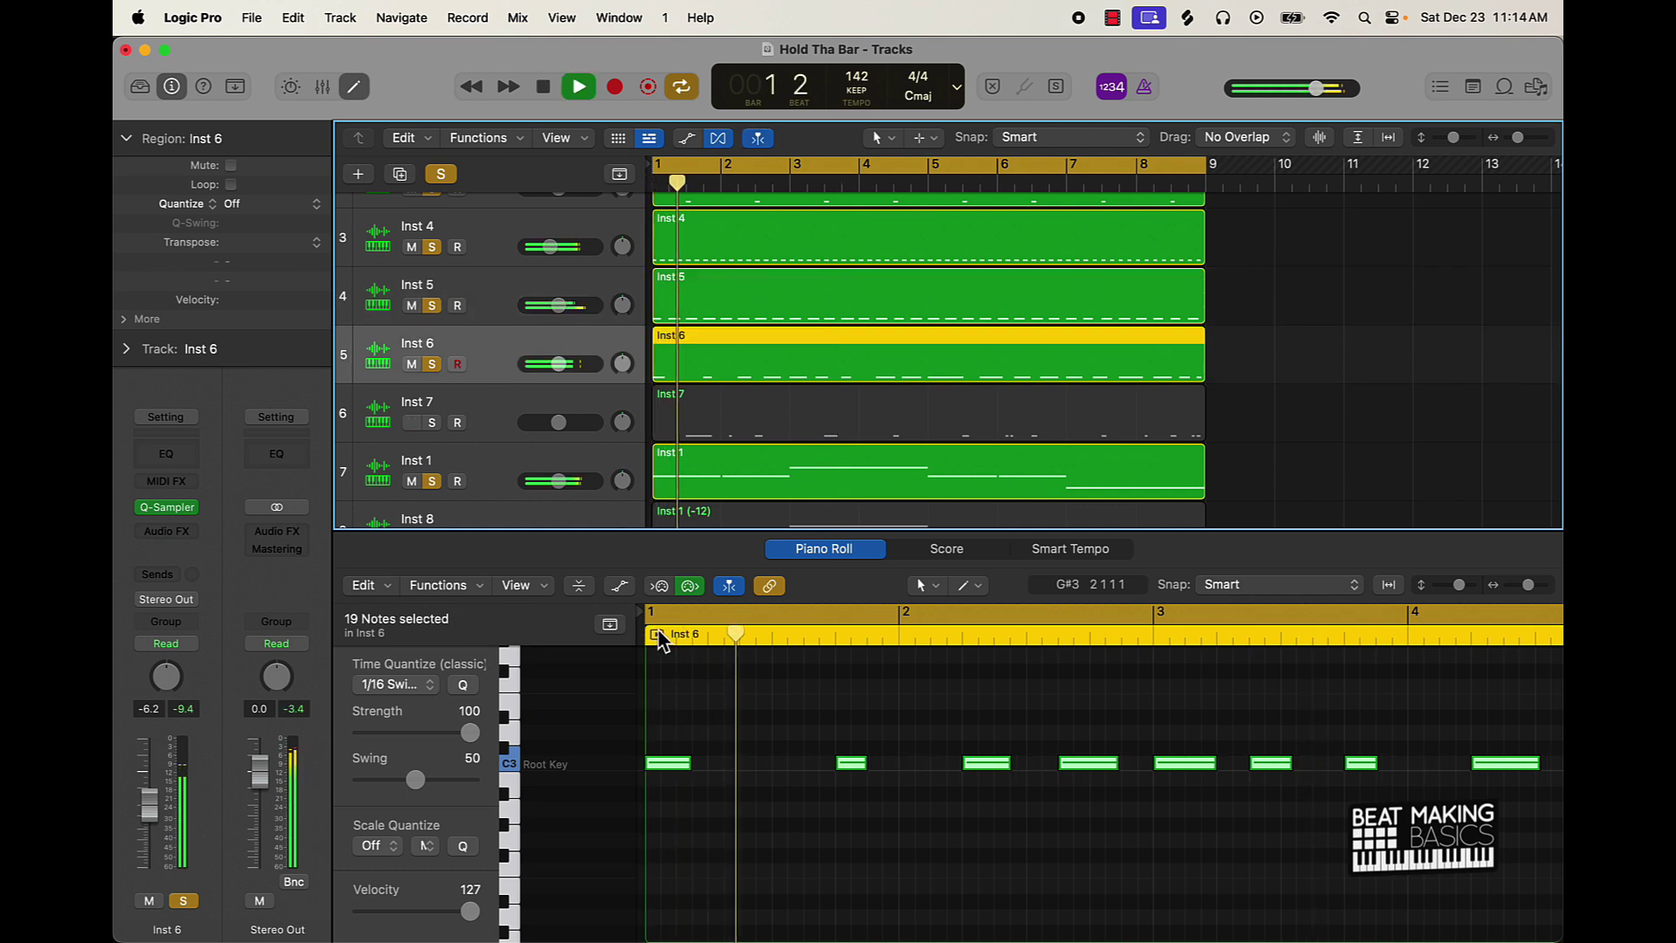
{"action": "left_click_drag", "start_coordinate": [559, 364], "coordinate": [571, 364]}
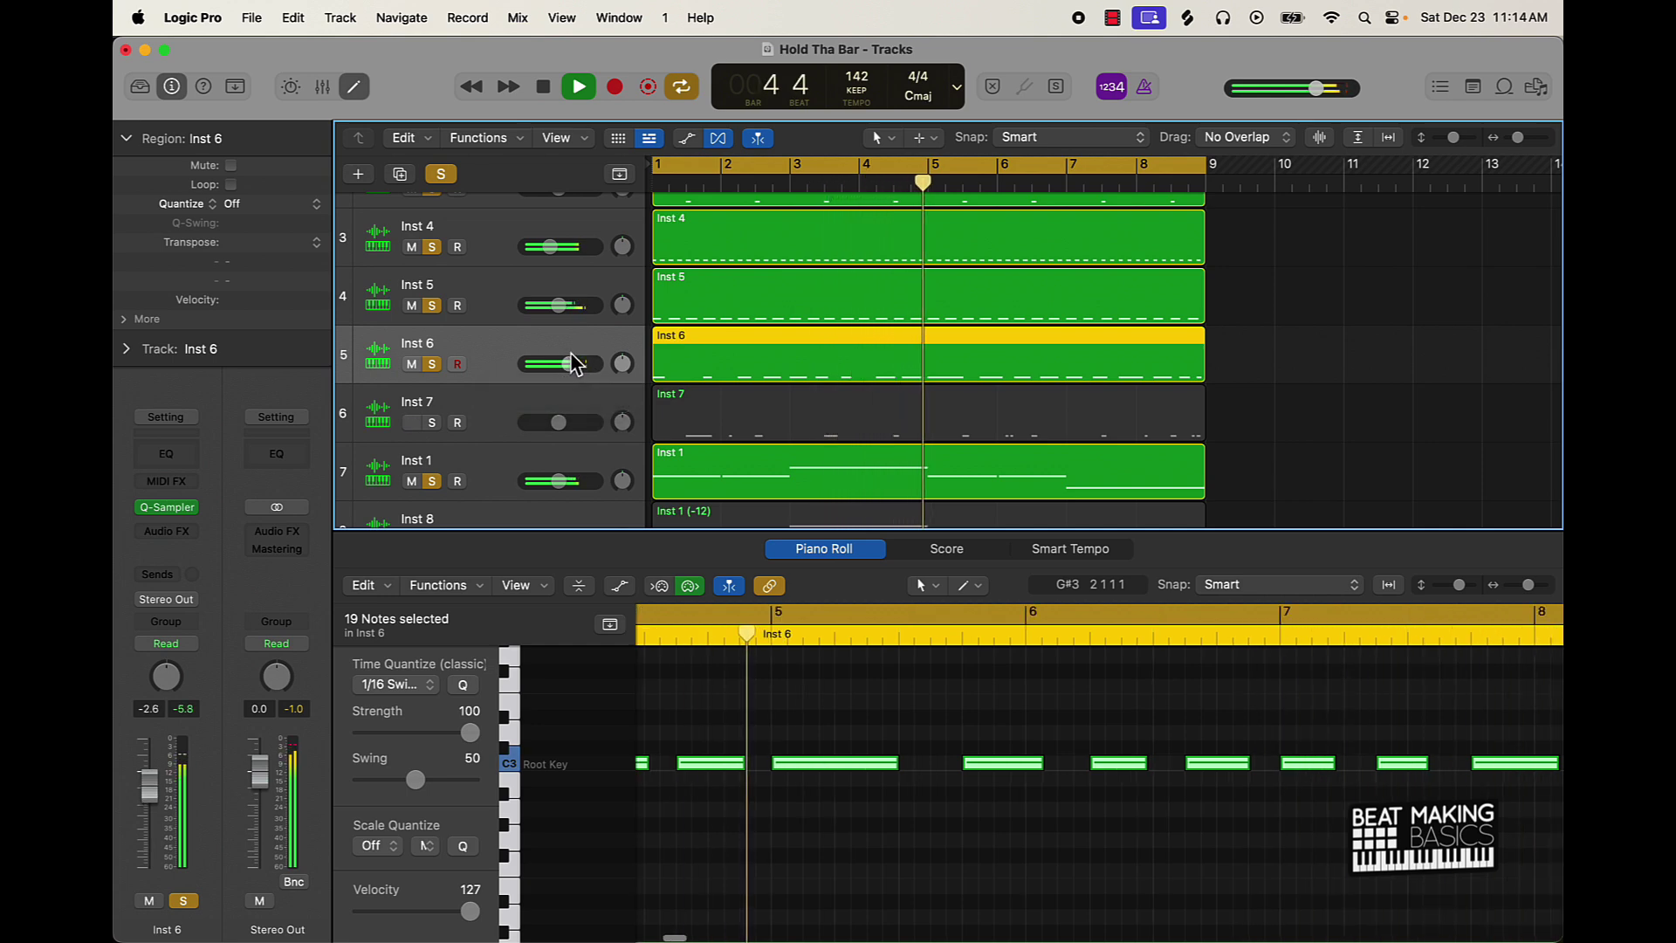
{"action": "key", "text": "space"}
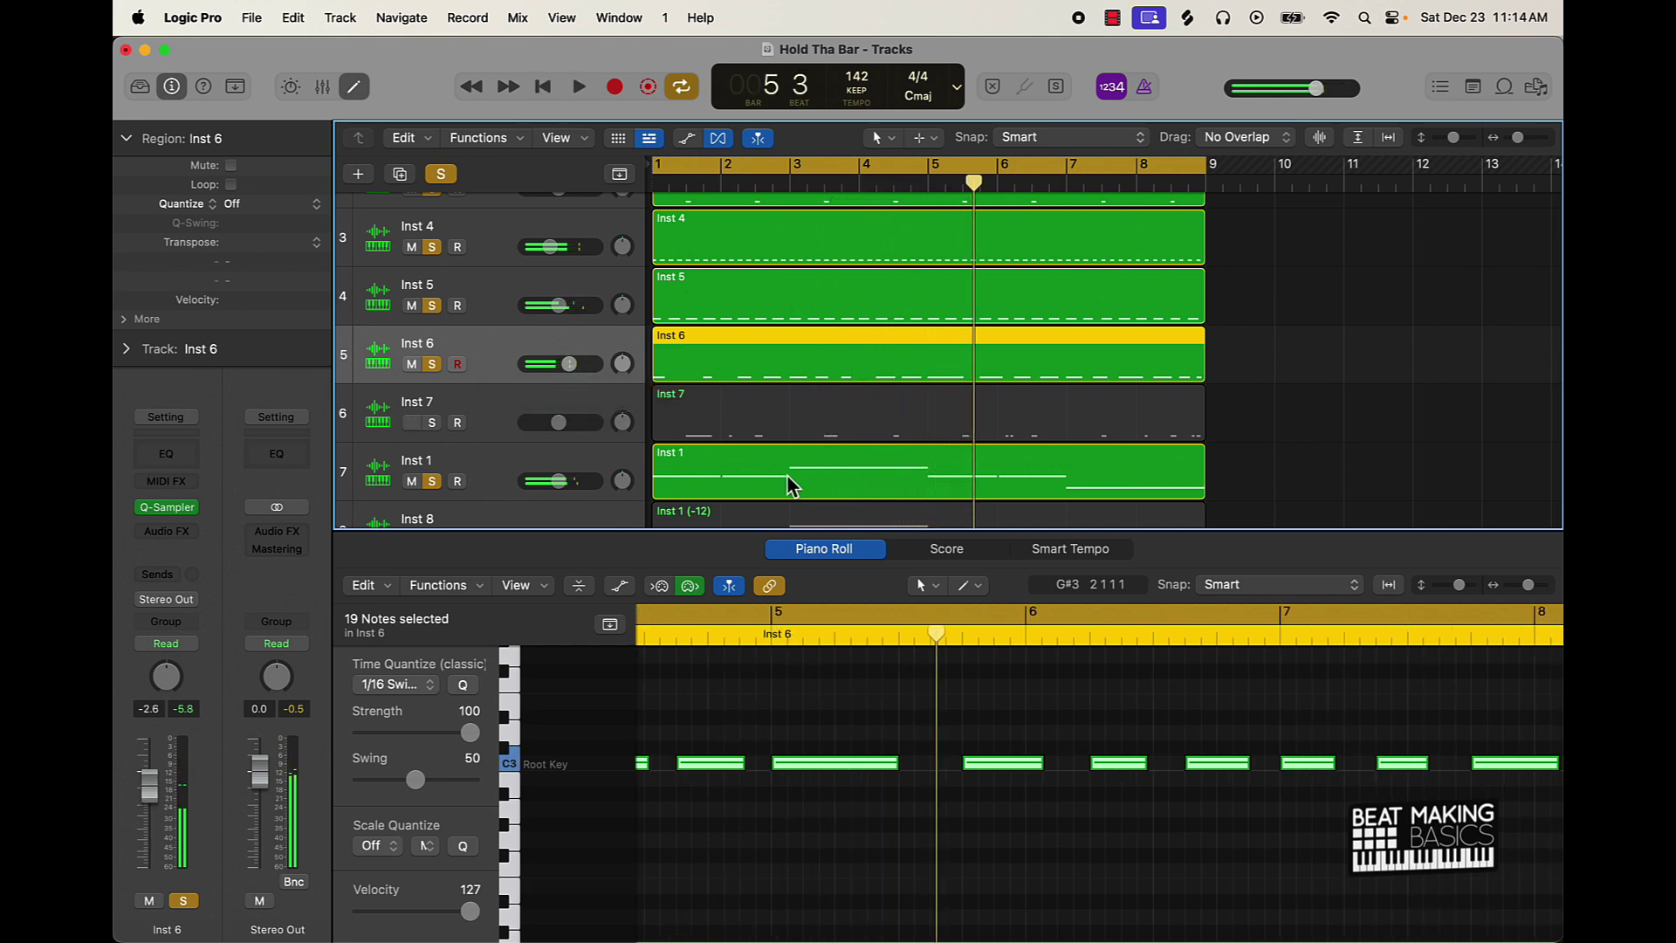
- Add the Inst 7 track to the solo group and select it to show its notes
{"action": "scroll", "coordinate": [808, 476], "scroll_direction": "down", "scroll_amount": 2}
{"action": "scroll", "coordinate": [808, 475], "scroll_direction": "down", "scroll_amount": 2}
{"action": "scroll", "coordinate": [808, 476], "scroll_direction": "up", "scroll_amount": 4}
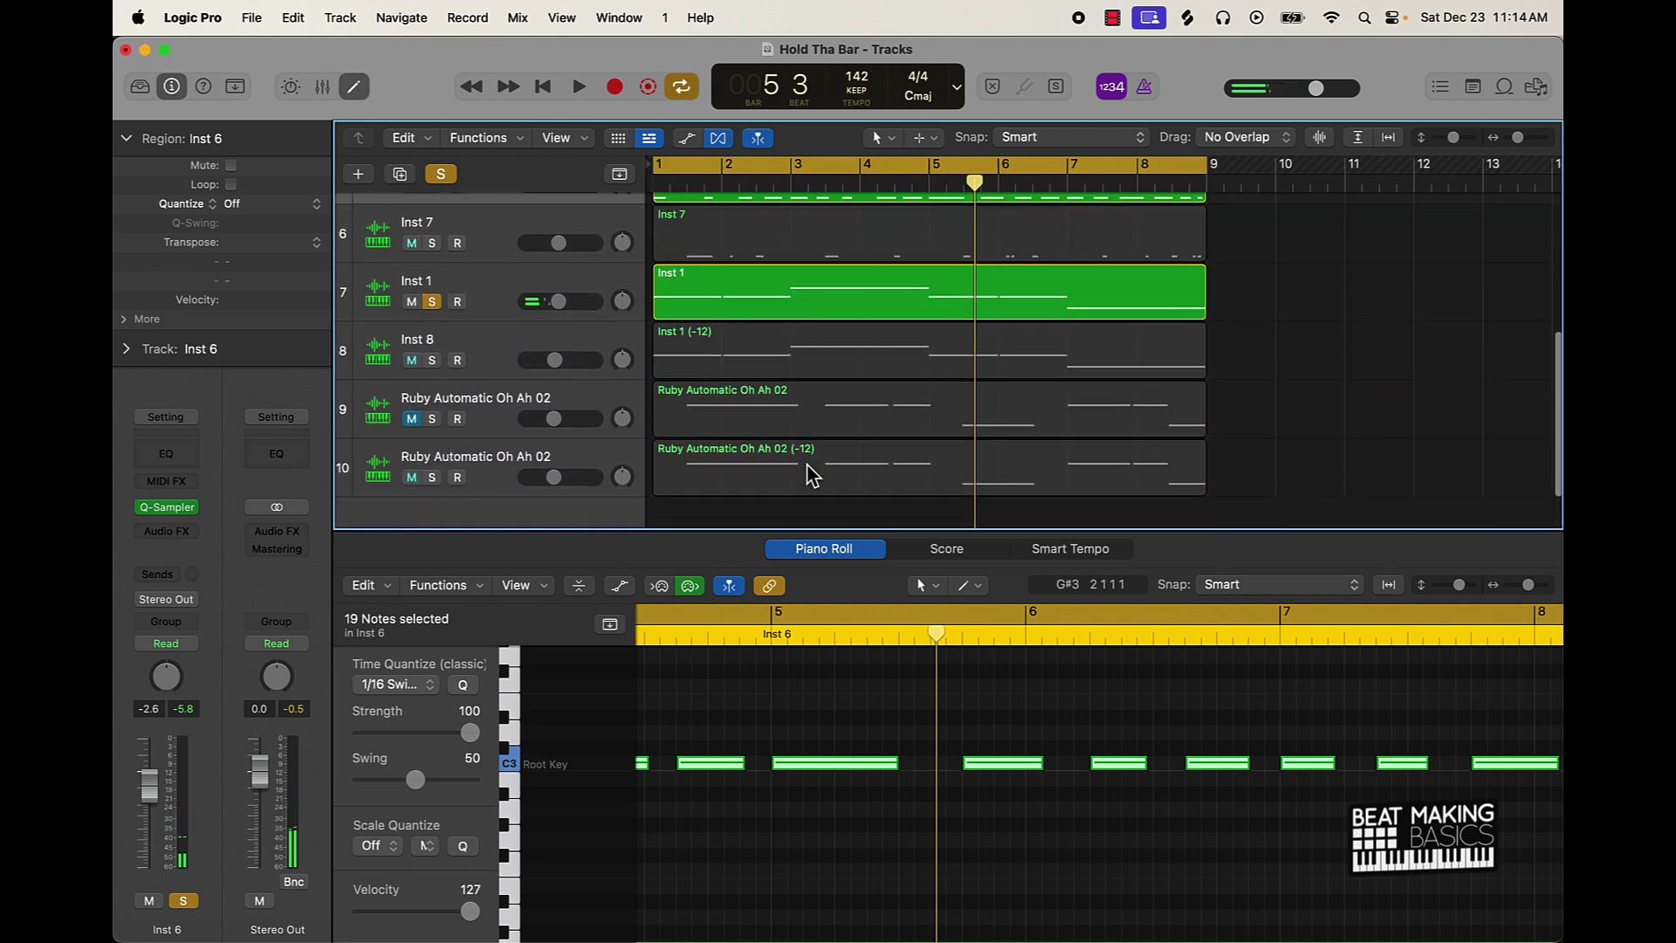
{"action": "scroll", "coordinate": [794, 475], "scroll_direction": "up", "scroll_amount": 1}
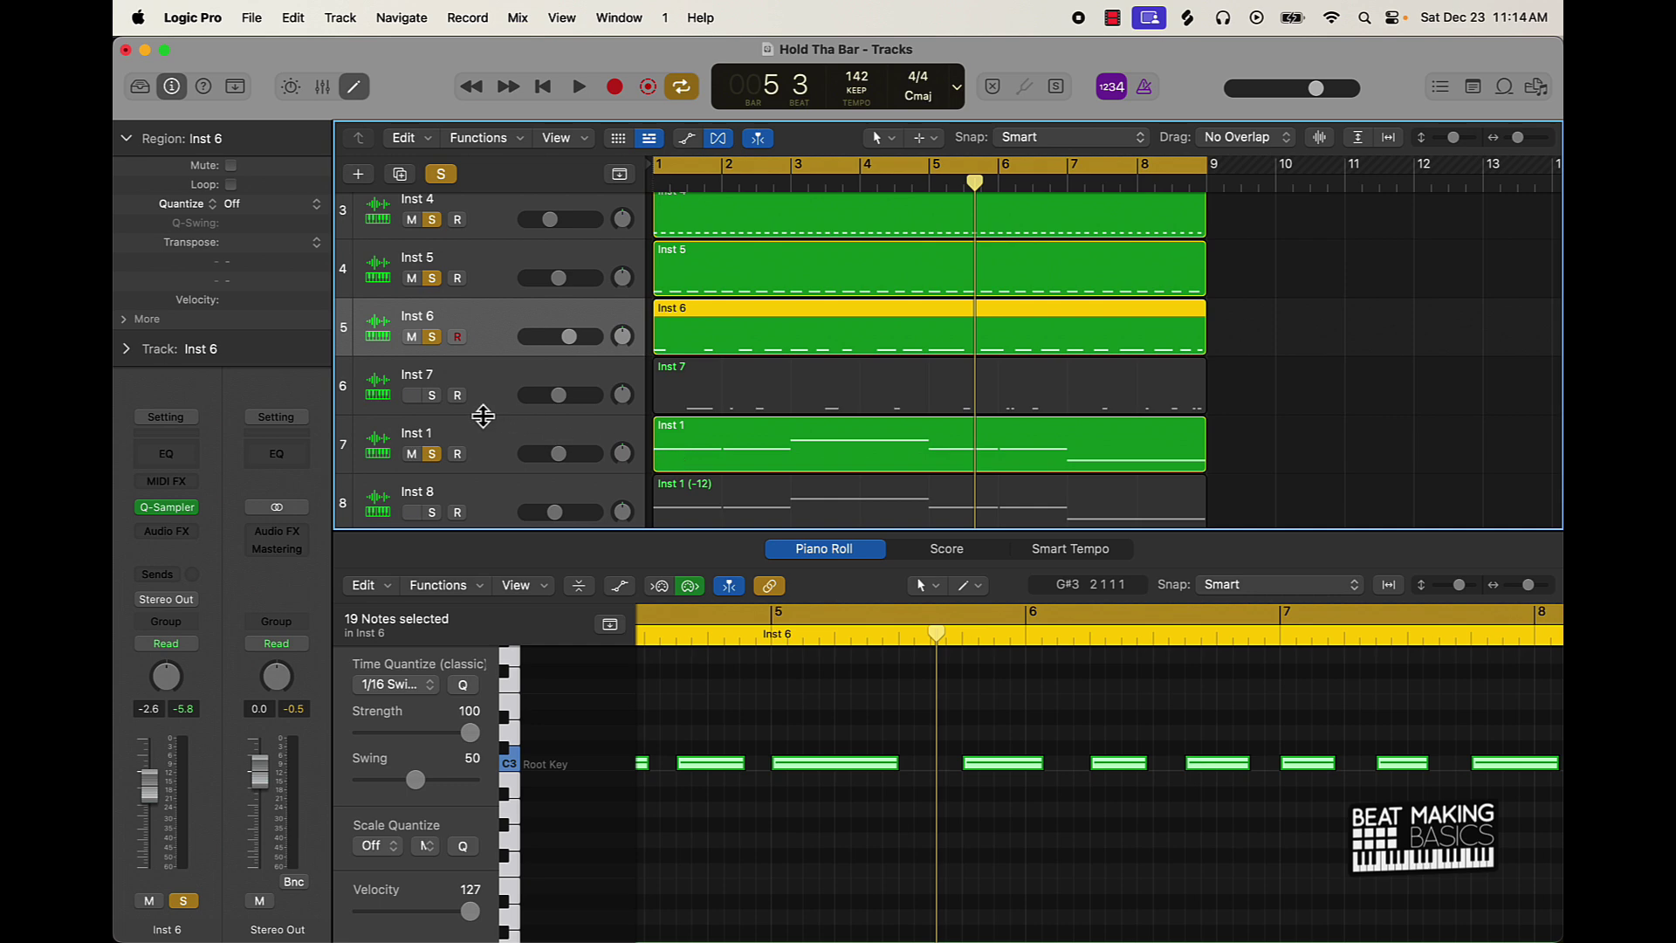
{"action": "left_click", "coordinate": [429, 395]}
{"action": "left_click", "coordinate": [471, 388]}
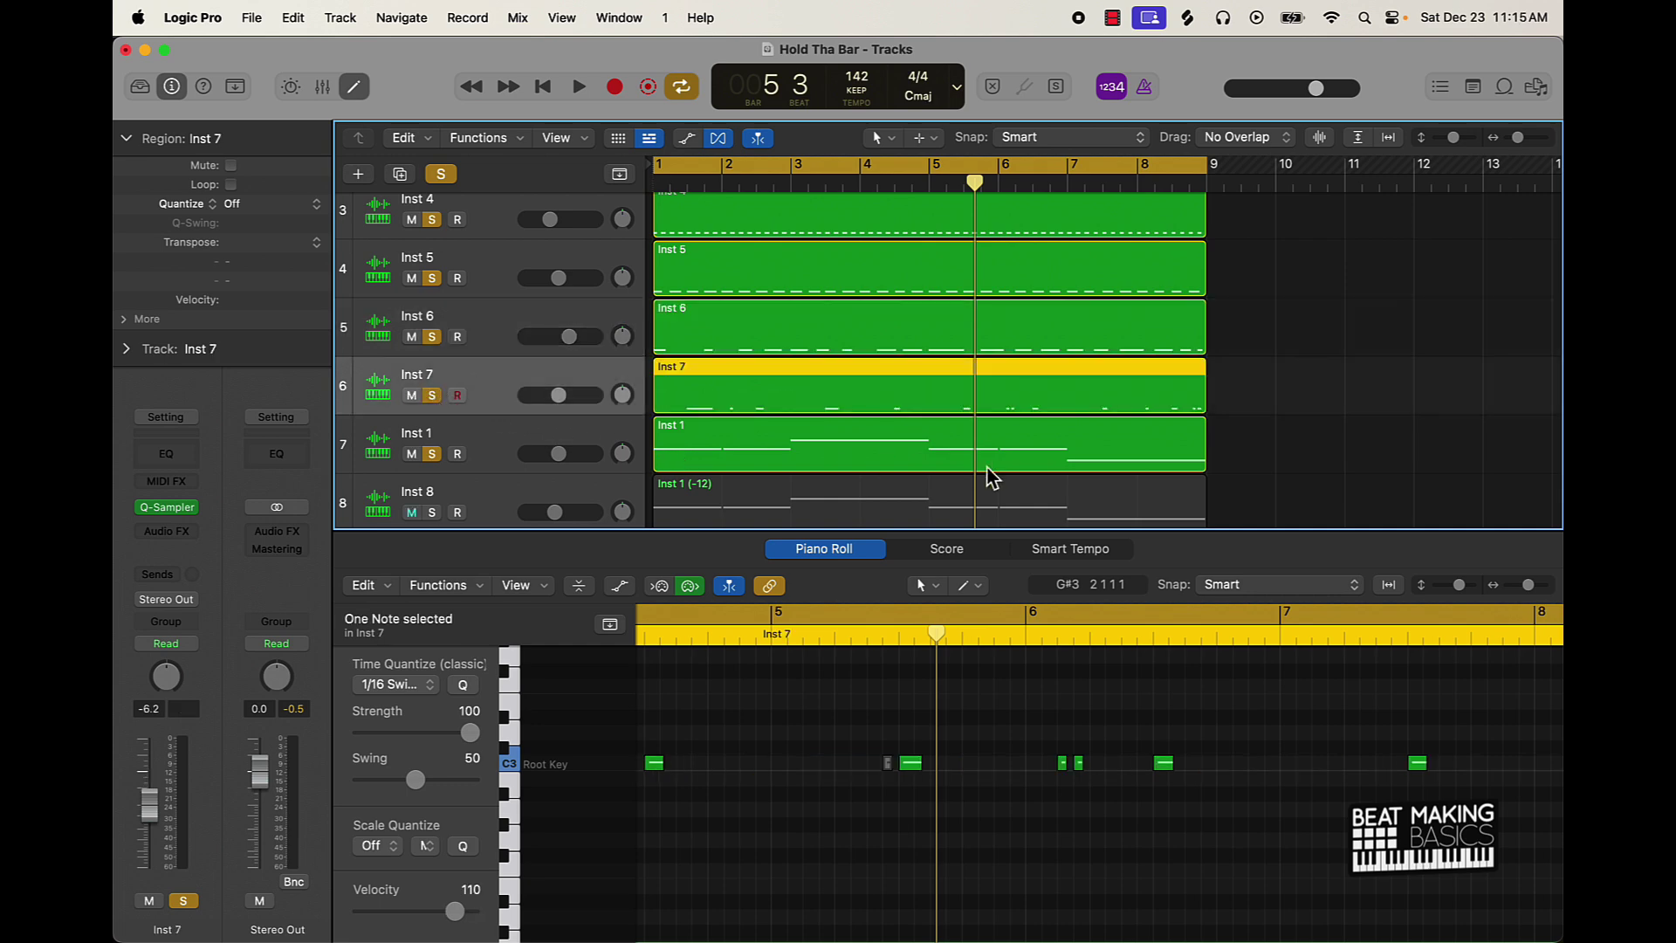
- Examine the Inst 7 note pattern across the region in the Piano Roll and play it with the other soloed tracks
{"action": "scroll", "coordinate": [845, 699], "scroll_direction": "left", "scroll_amount": 10}
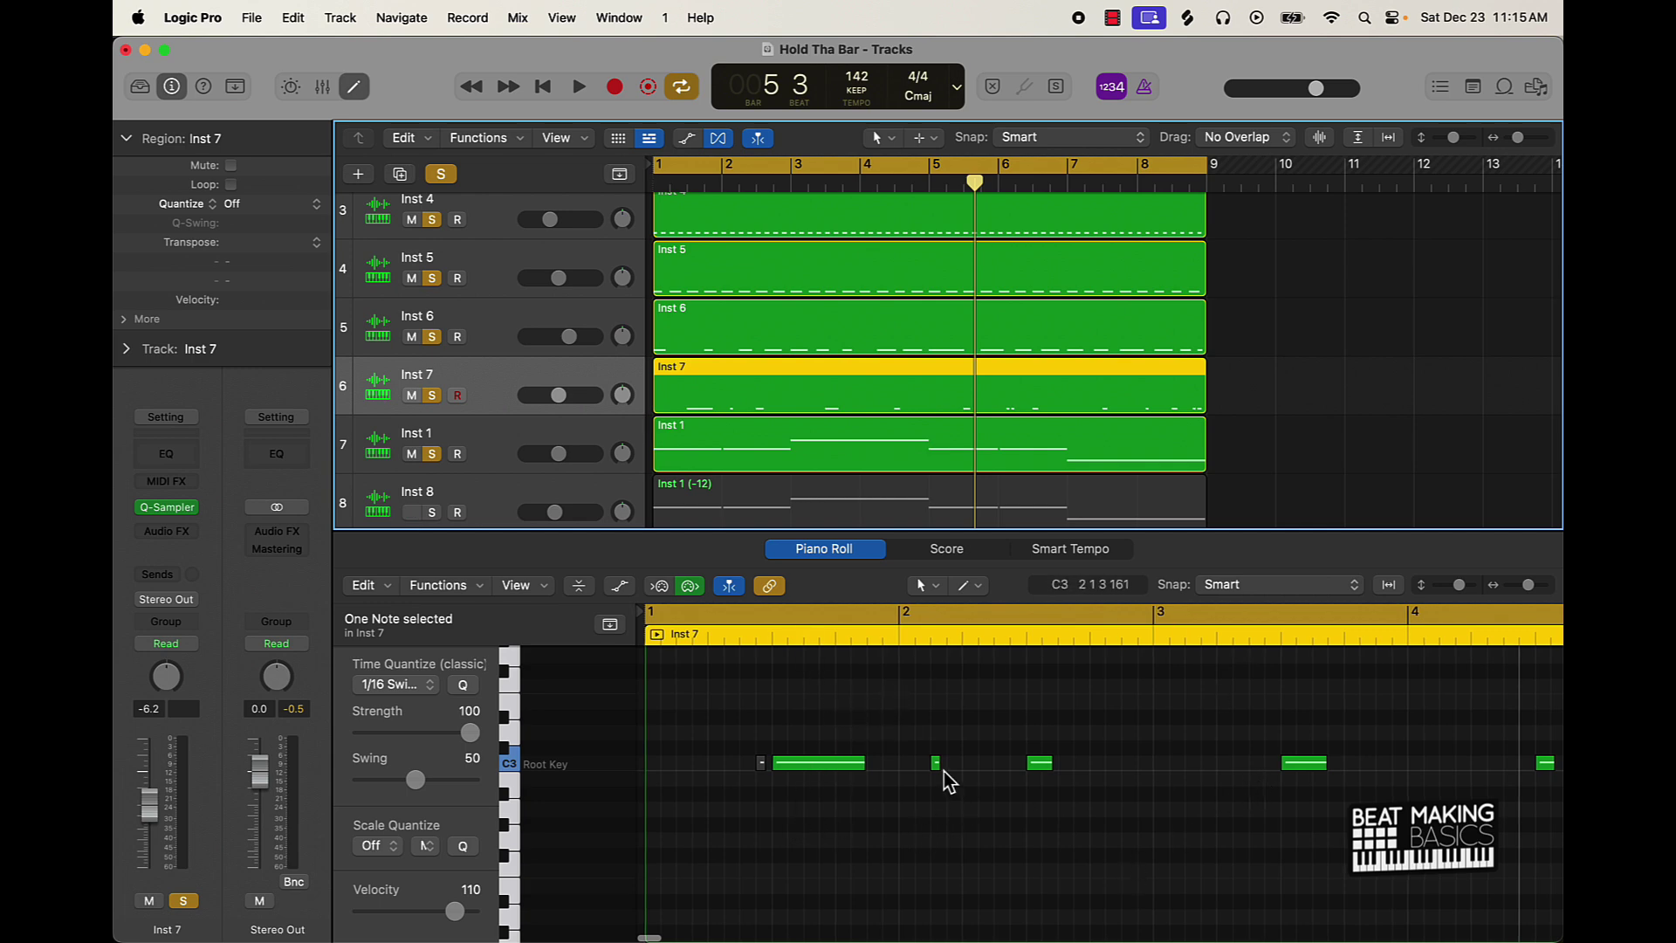
{"action": "scroll", "coordinate": [1244, 850], "scroll_direction": "right", "scroll_amount": 15}
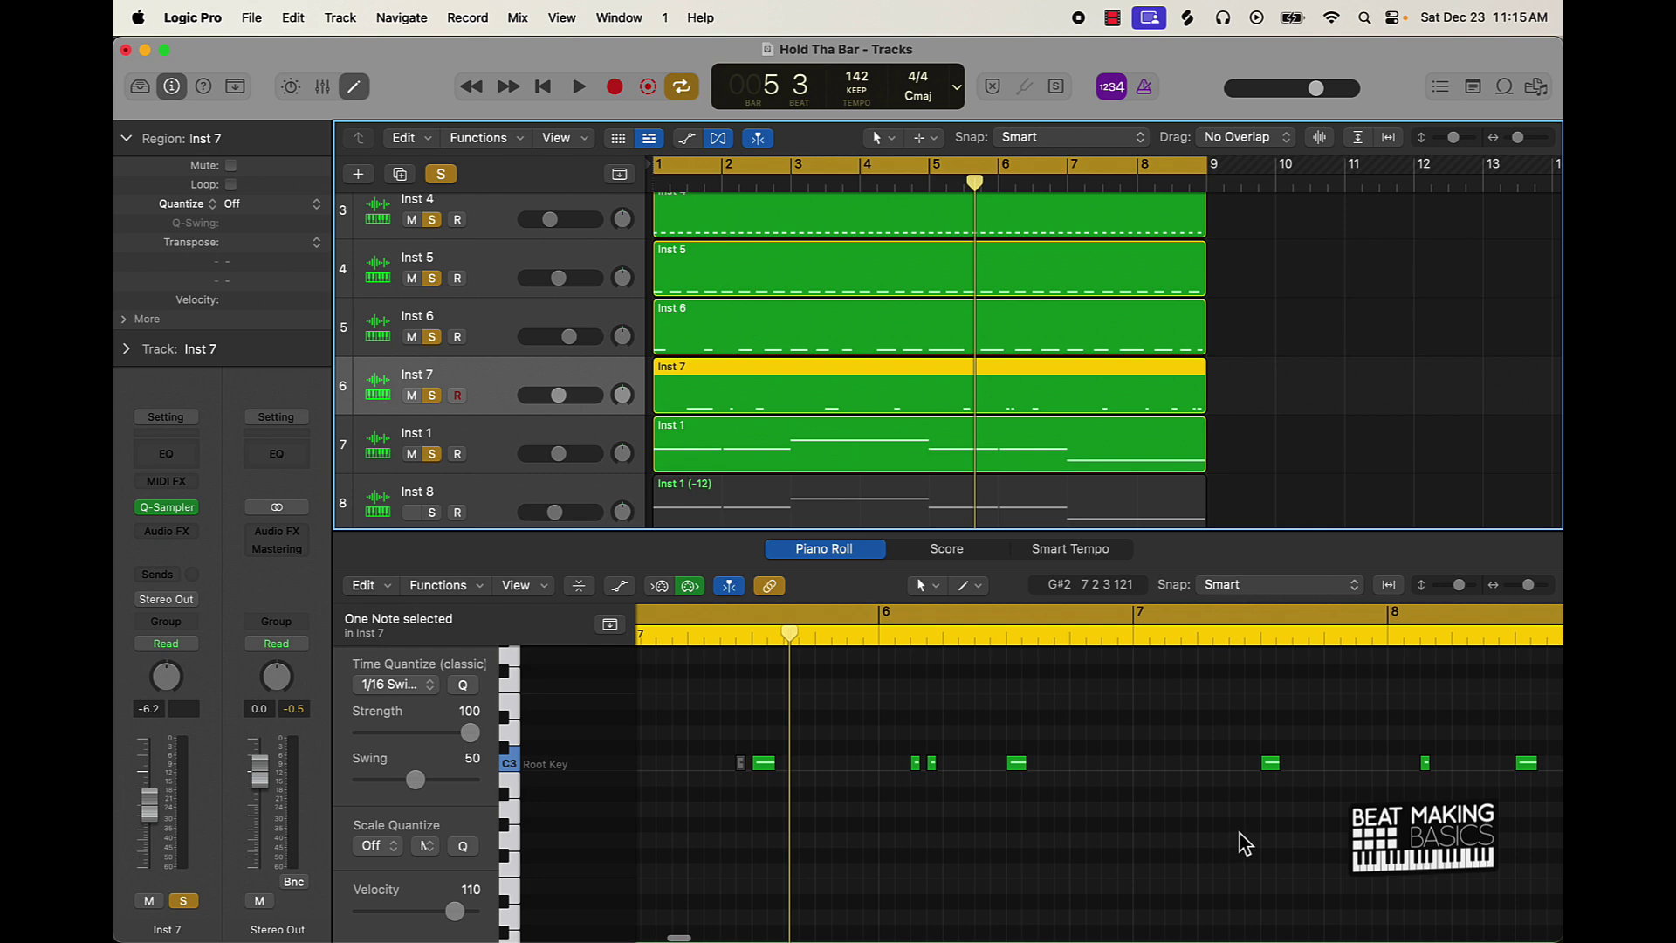
{"action": "left_click", "coordinate": [983, 815]}
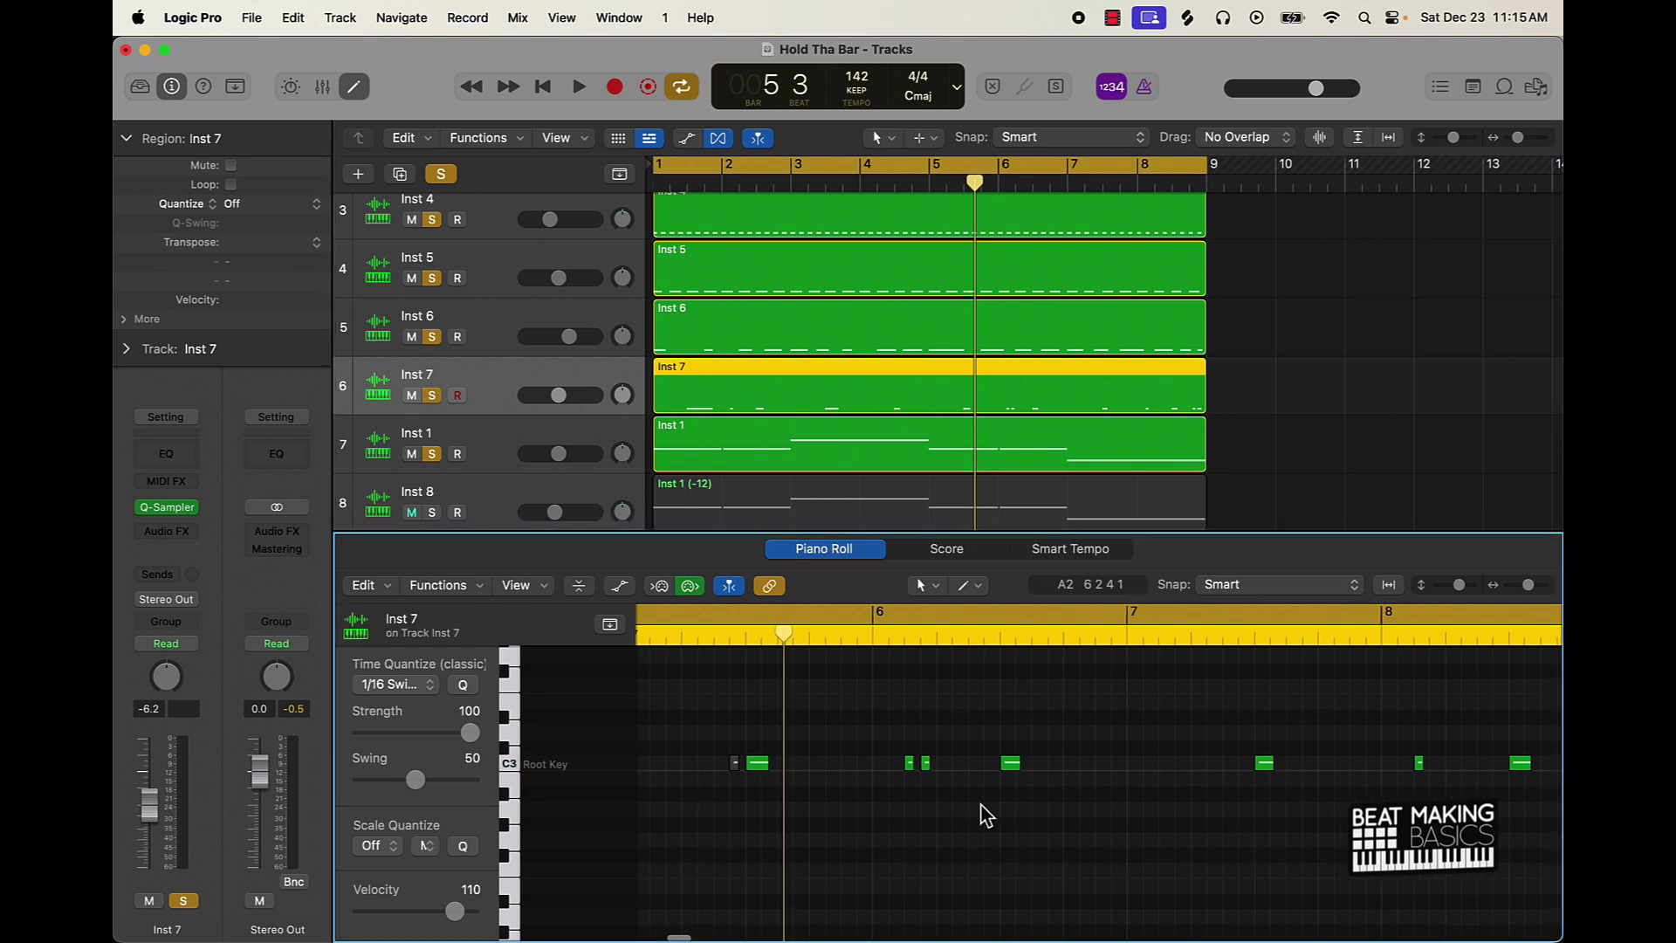
{"action": "key", "text": "space"}
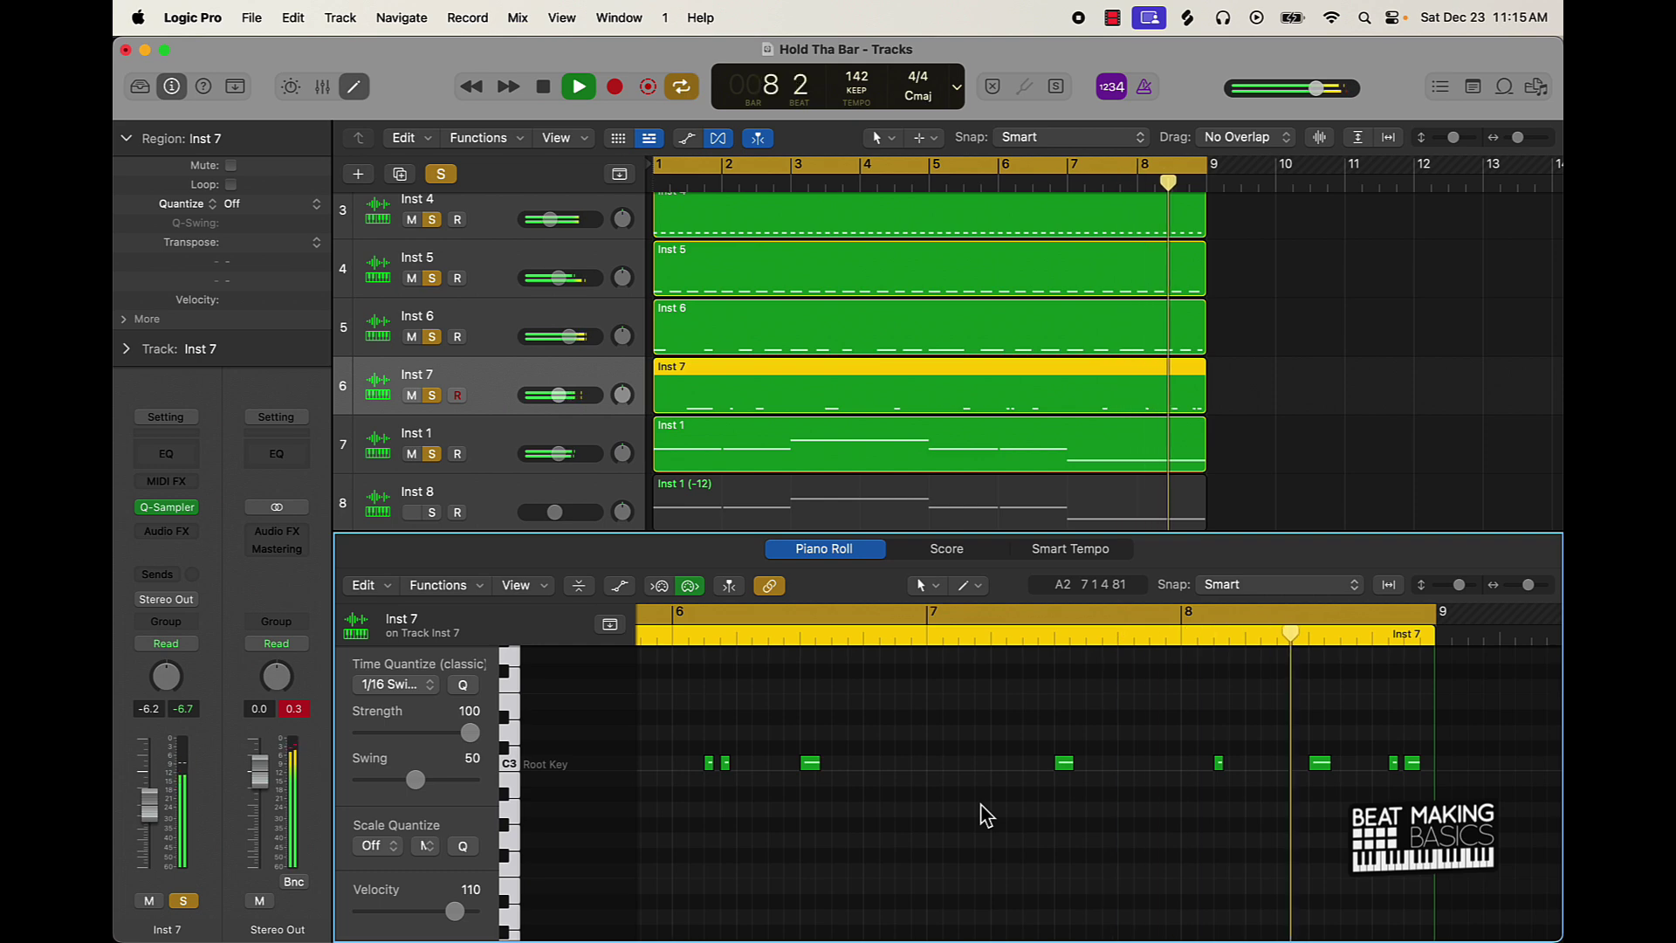
{"action": "key", "text": "space"}
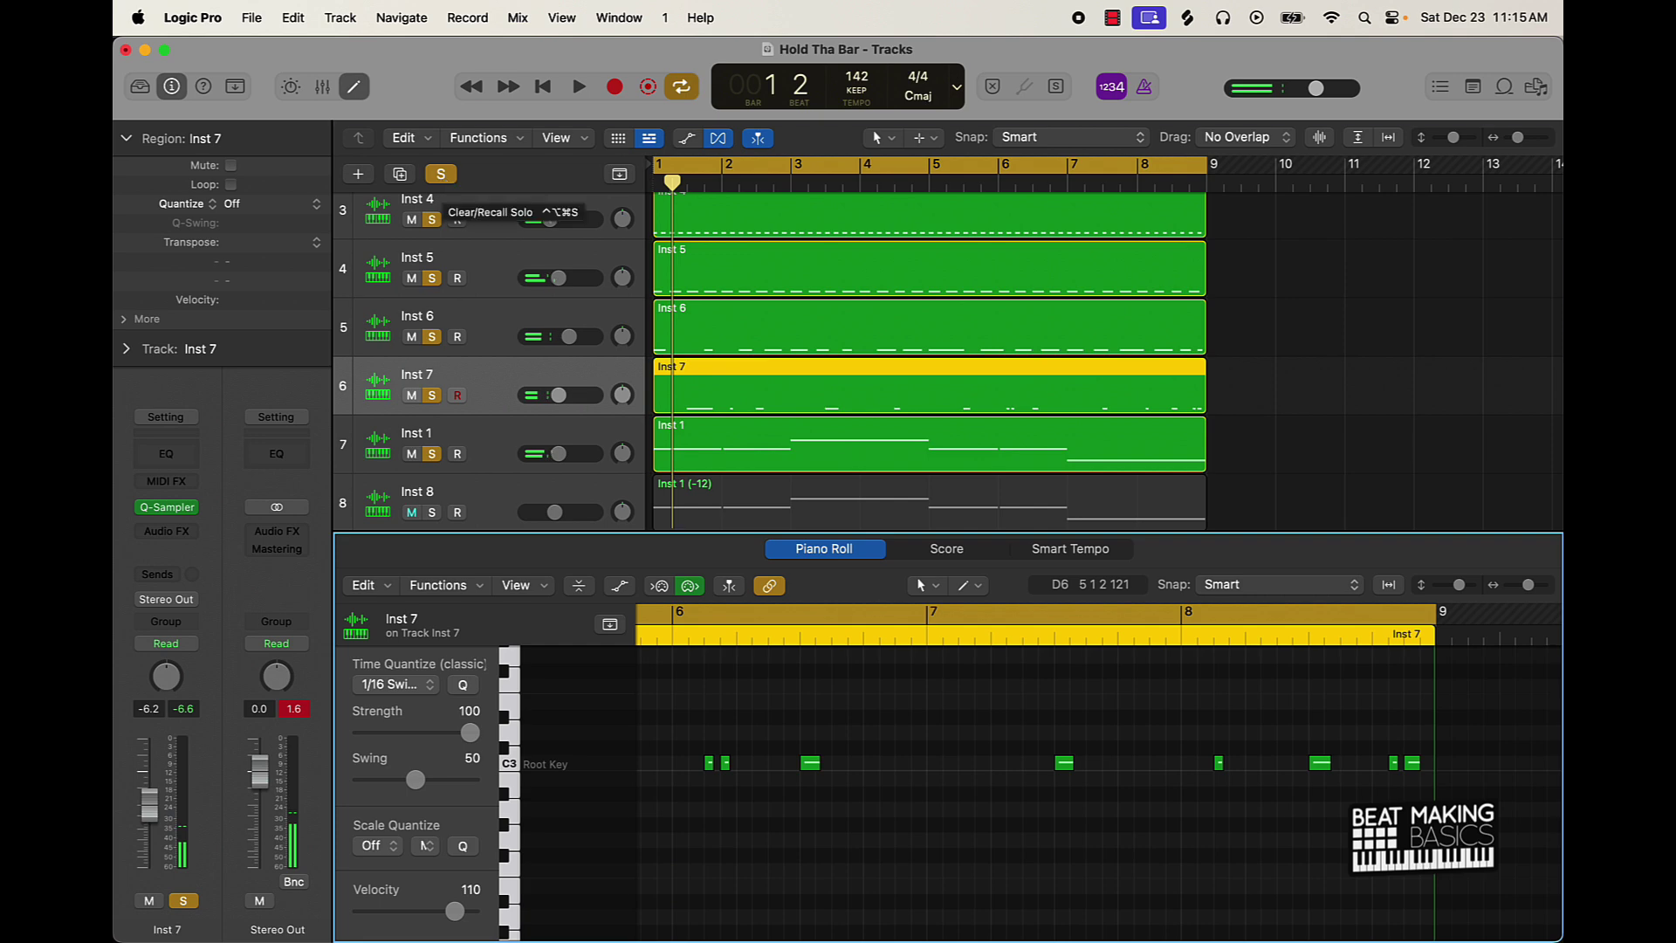
- Clear all solos and close the Piano Roll editor, leaving Inst 1 muted and Inst 8 unmuted
{"action": "left_click", "coordinate": [440, 176]}
{"action": "left_click", "coordinate": [358, 86]}
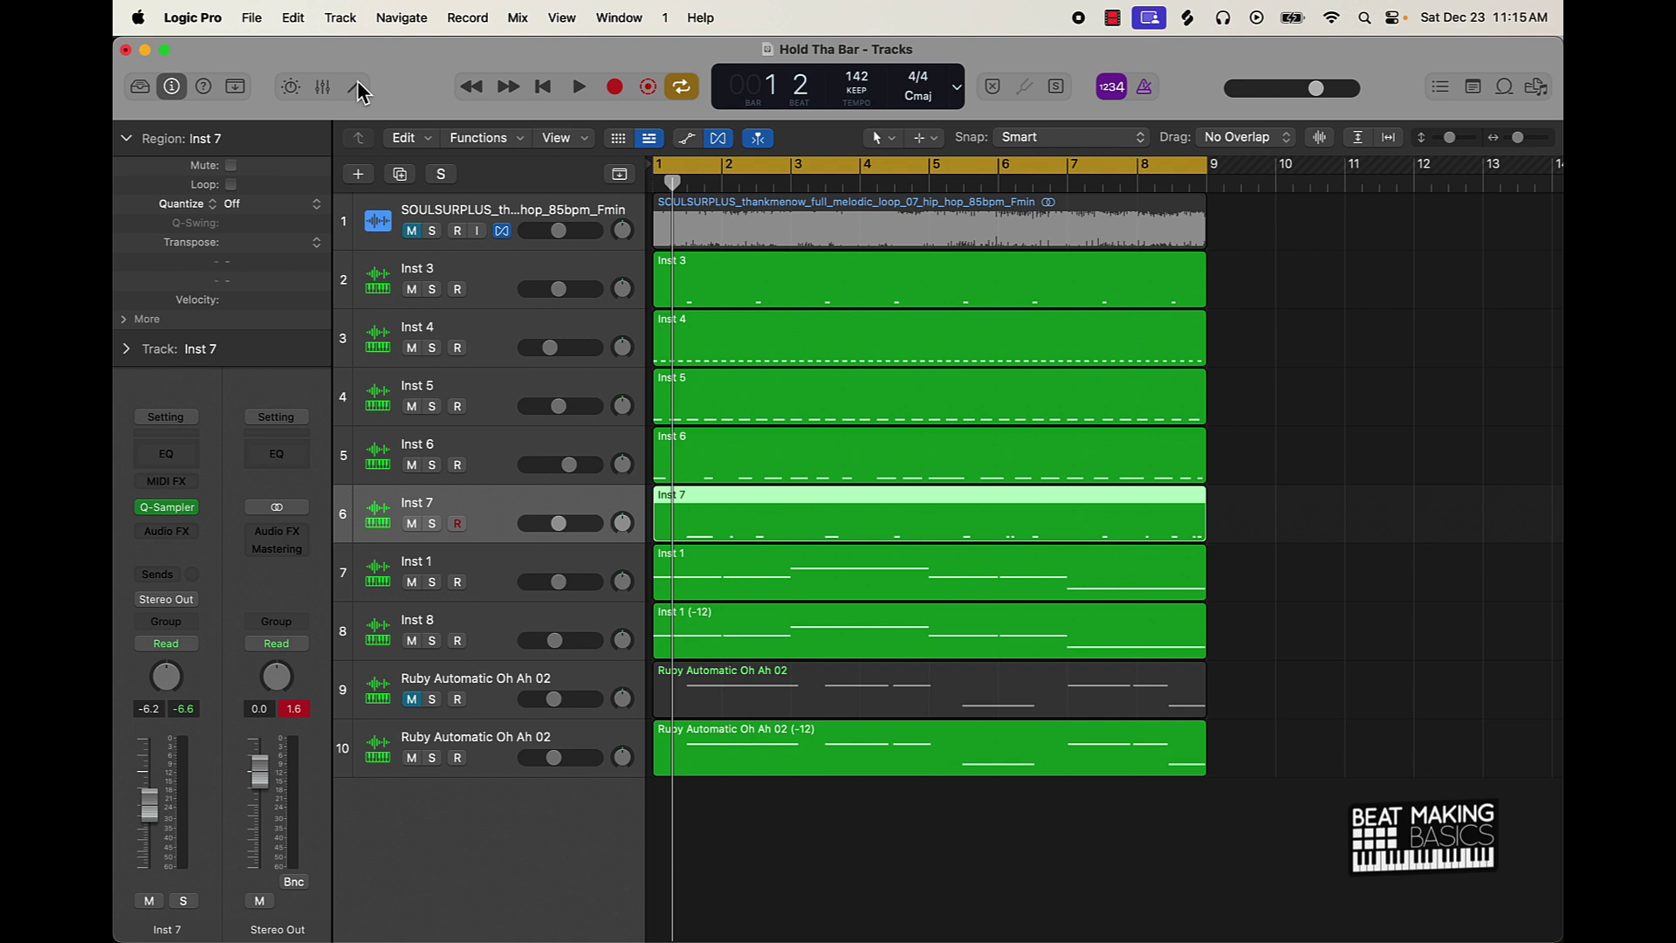
{"action": "left_click", "coordinate": [412, 641]}
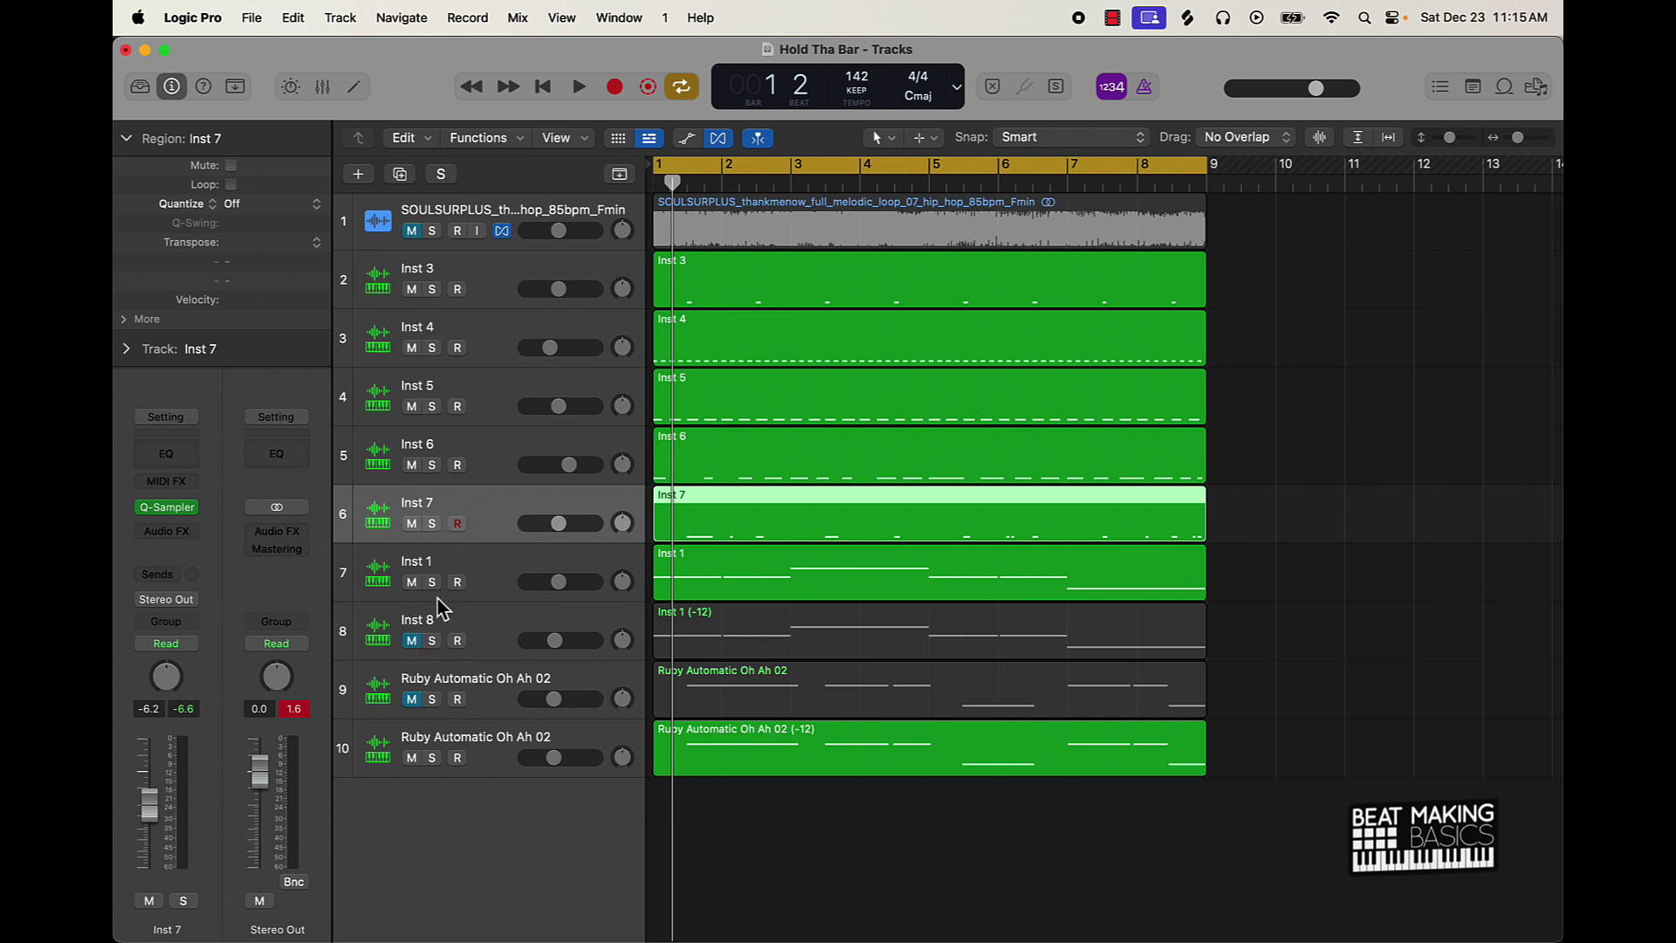
{"action": "left_click", "coordinate": [412, 582]}
{"action": "left_click", "coordinate": [411, 641]}
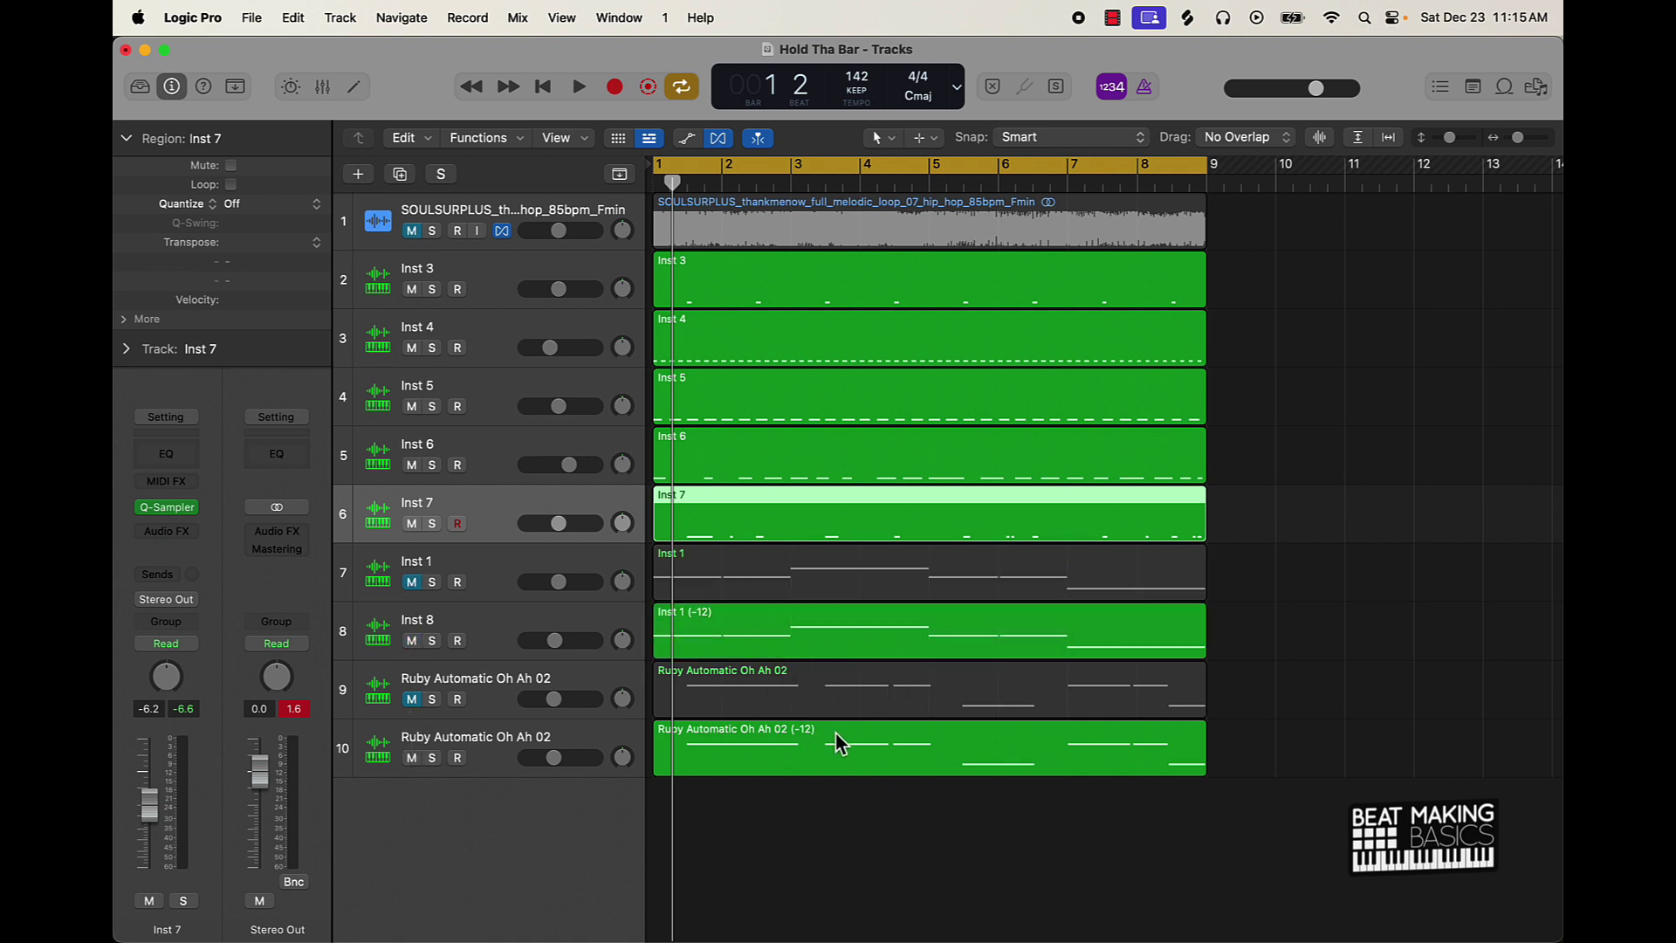
- Play the full arrangement from the beginning, comparing it with and without the Ruby Automatic Oh Ah 02 (-12) track, and leave that track muted
{"action": "key", "text": "space"}
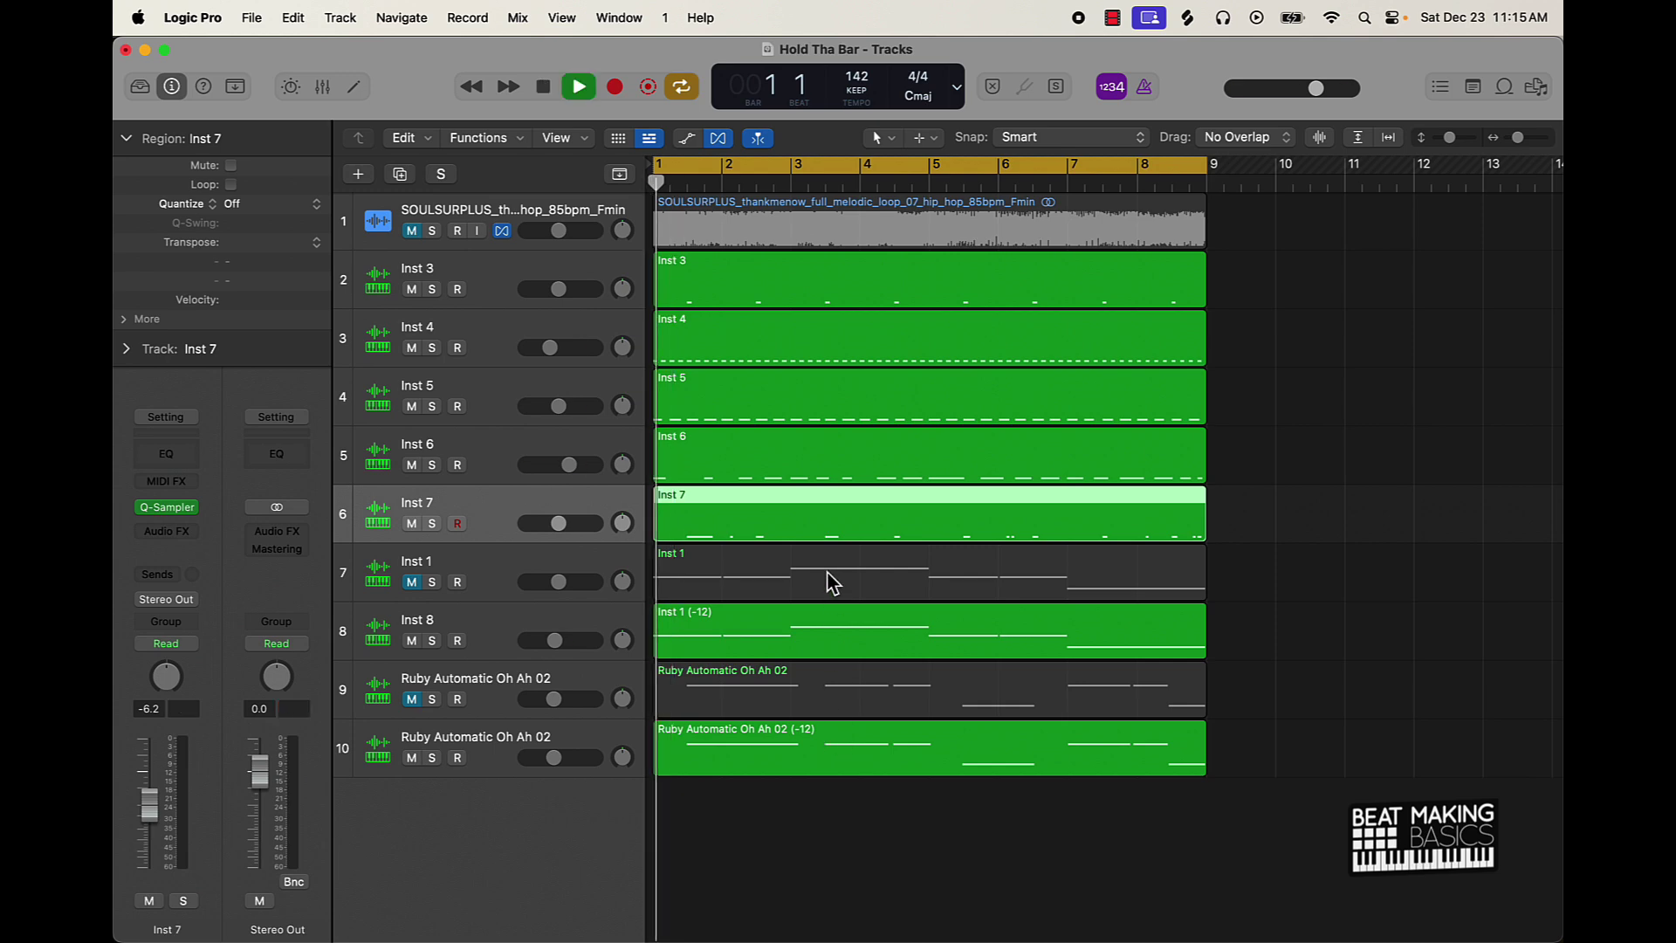
{"action": "left_click", "coordinate": [1432, 651]}
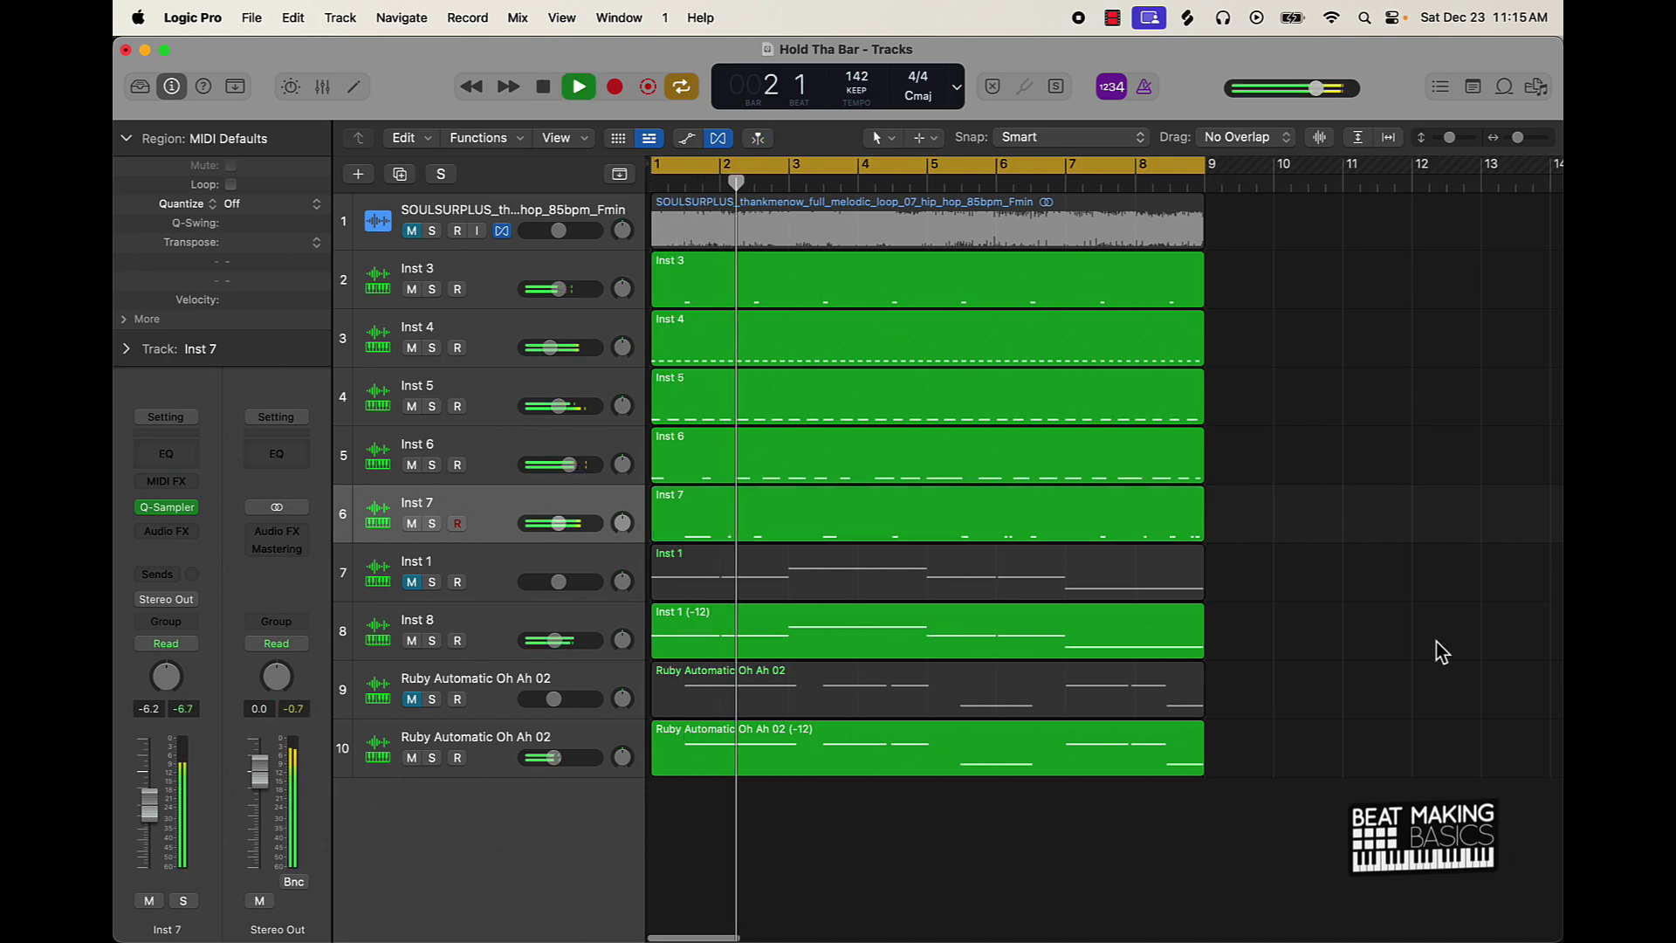
{"action": "left_click", "coordinate": [411, 757]}
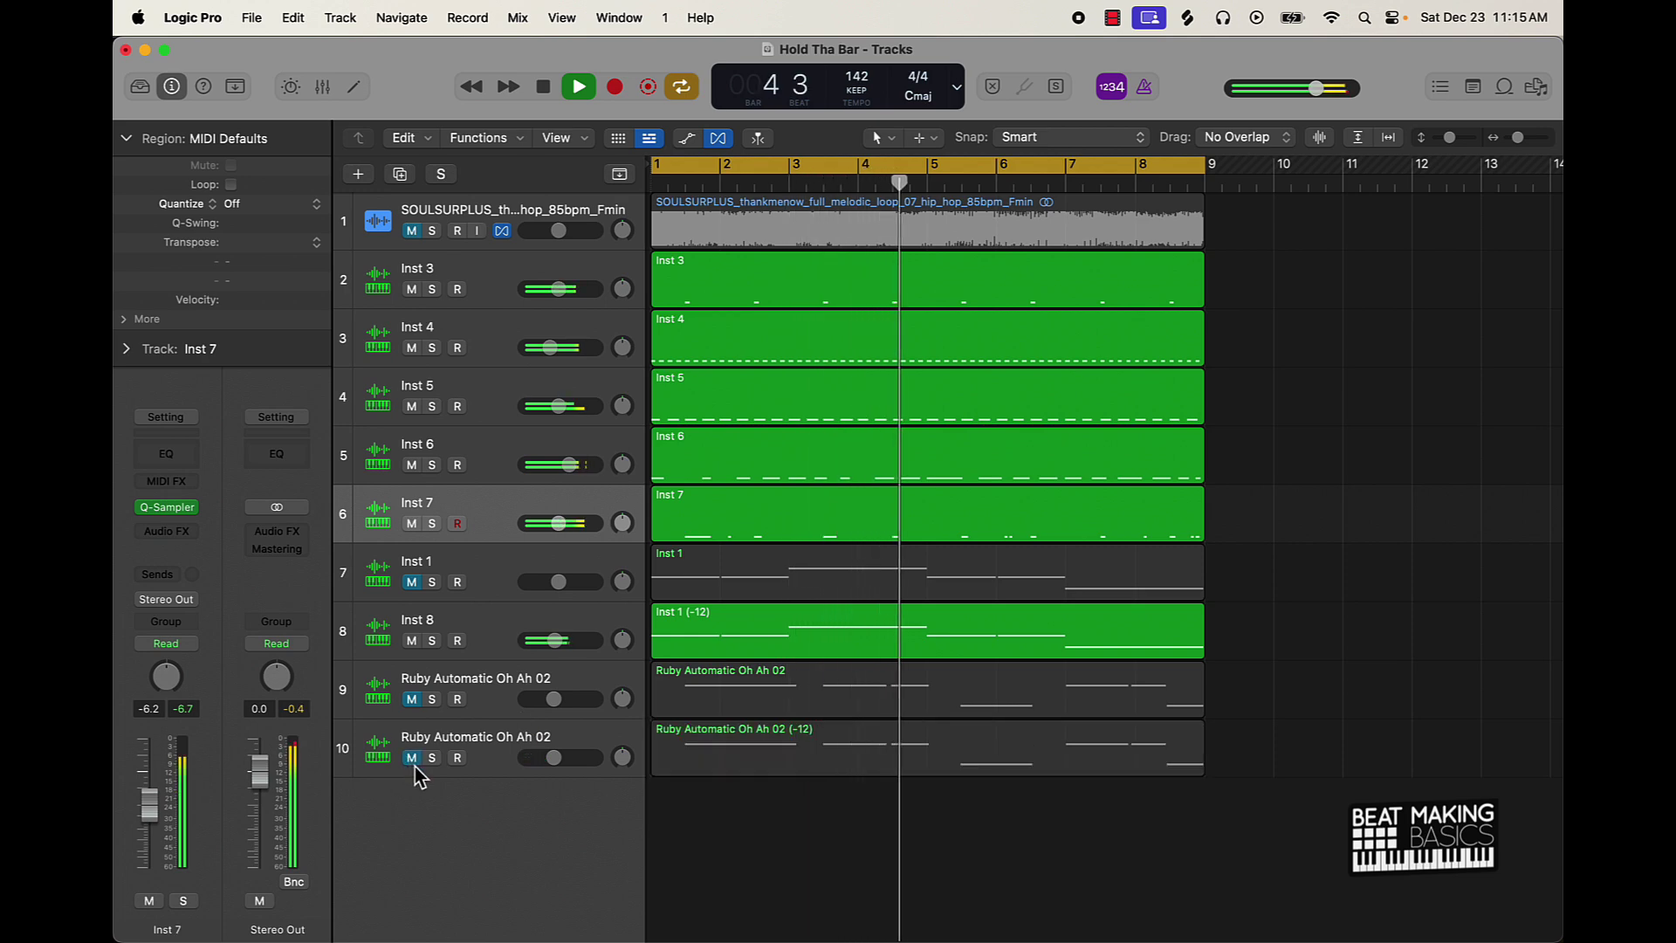
{"action": "left_click", "coordinate": [411, 757]}
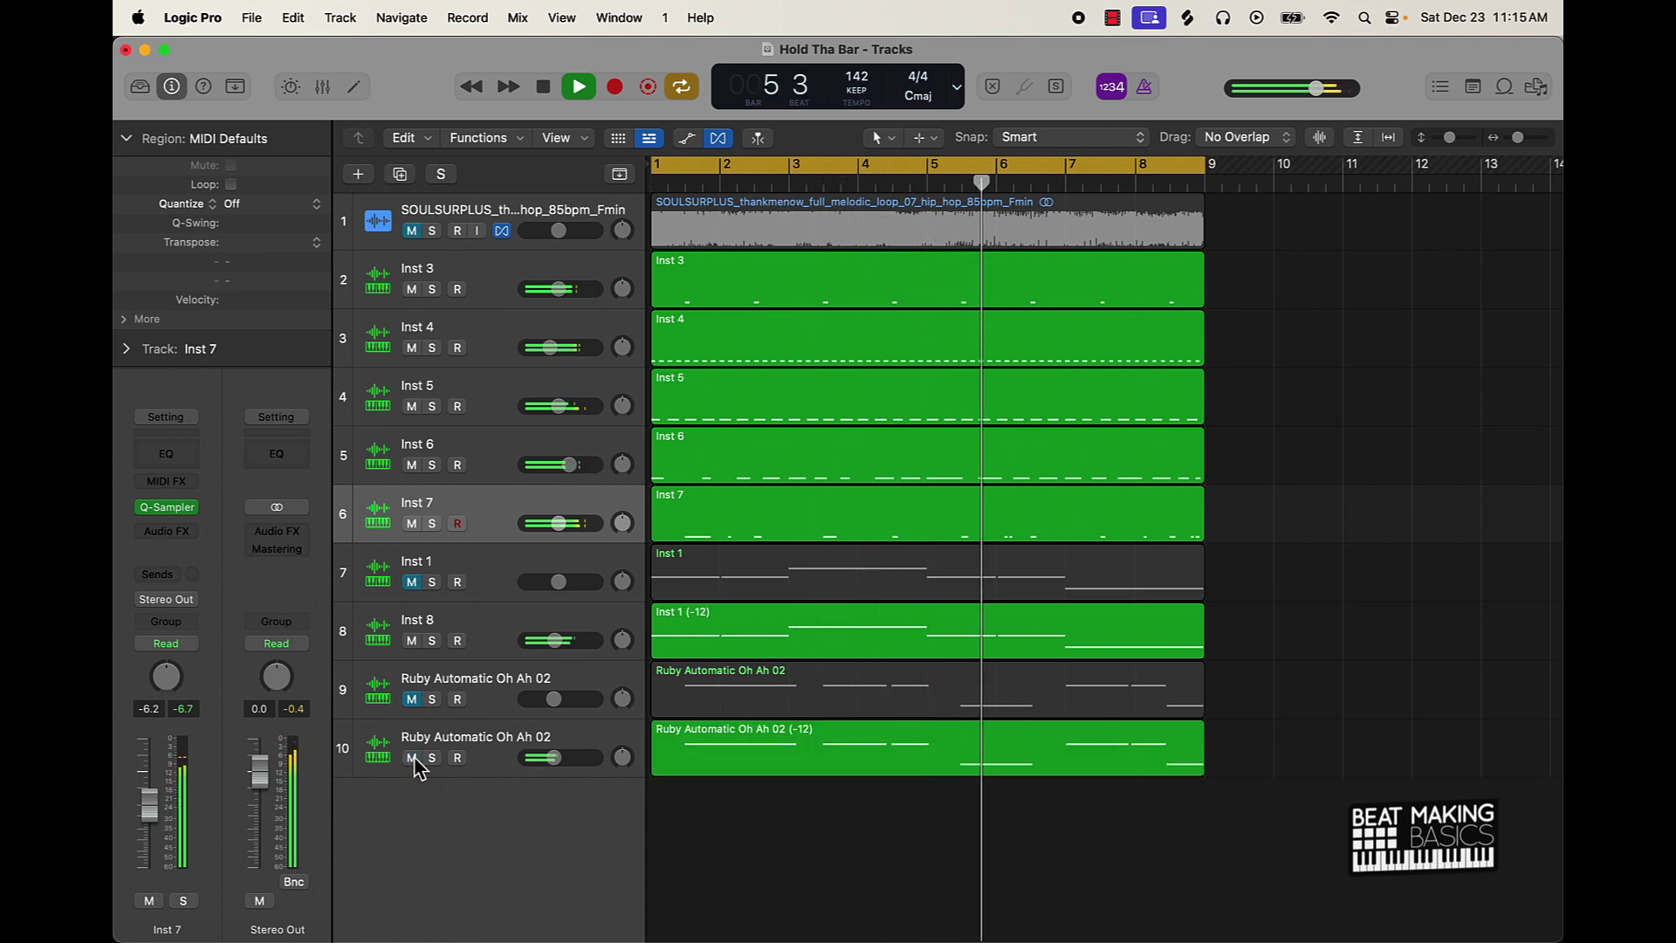
{"action": "left_click", "coordinate": [411, 756]}
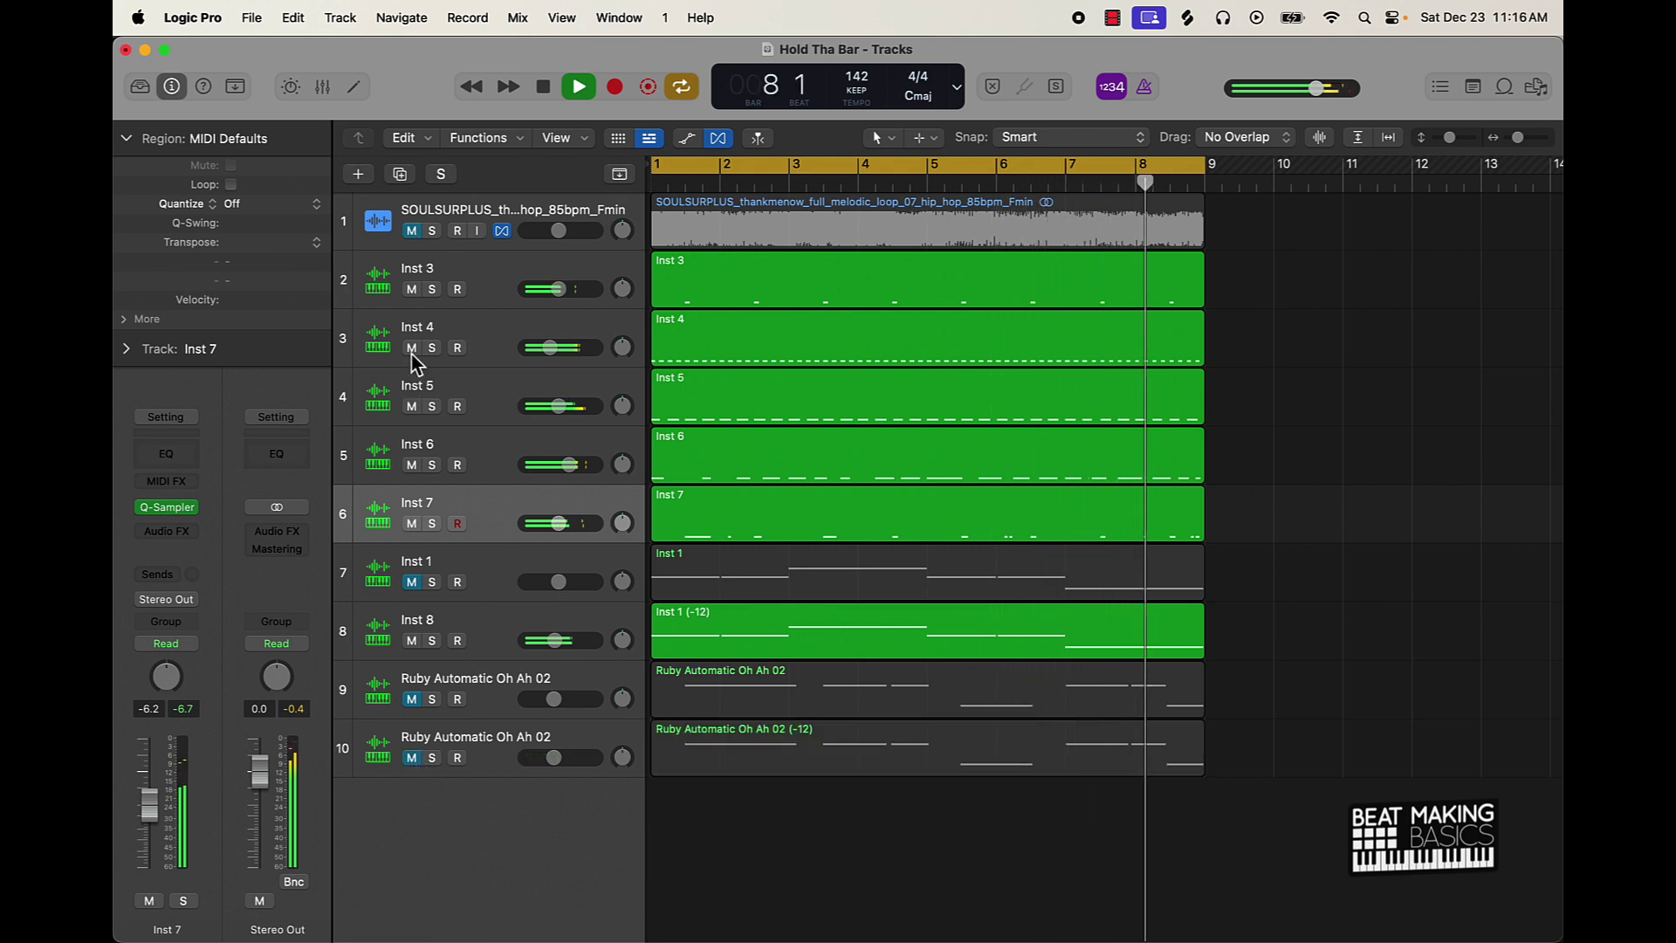
- Mute the Inst 4 and Inst 5 tracks during playback, then stop the playback
{"action": "left_click_drag", "start_coordinate": [411, 347], "coordinate": [411, 406]}
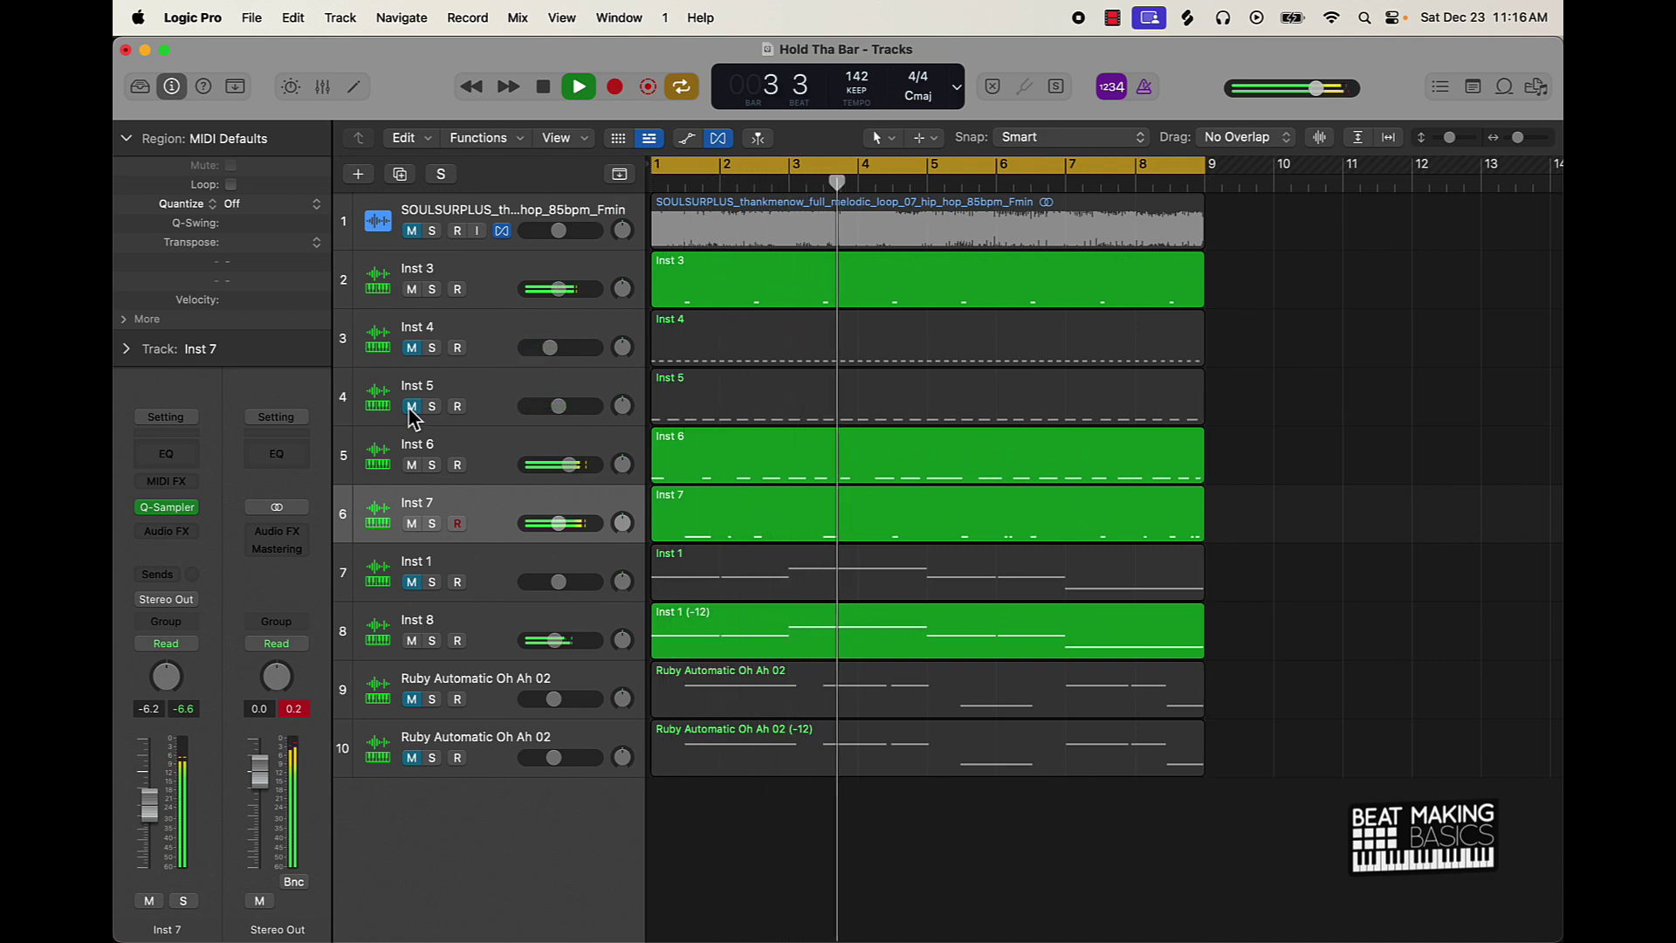
{"action": "key", "text": "space"}
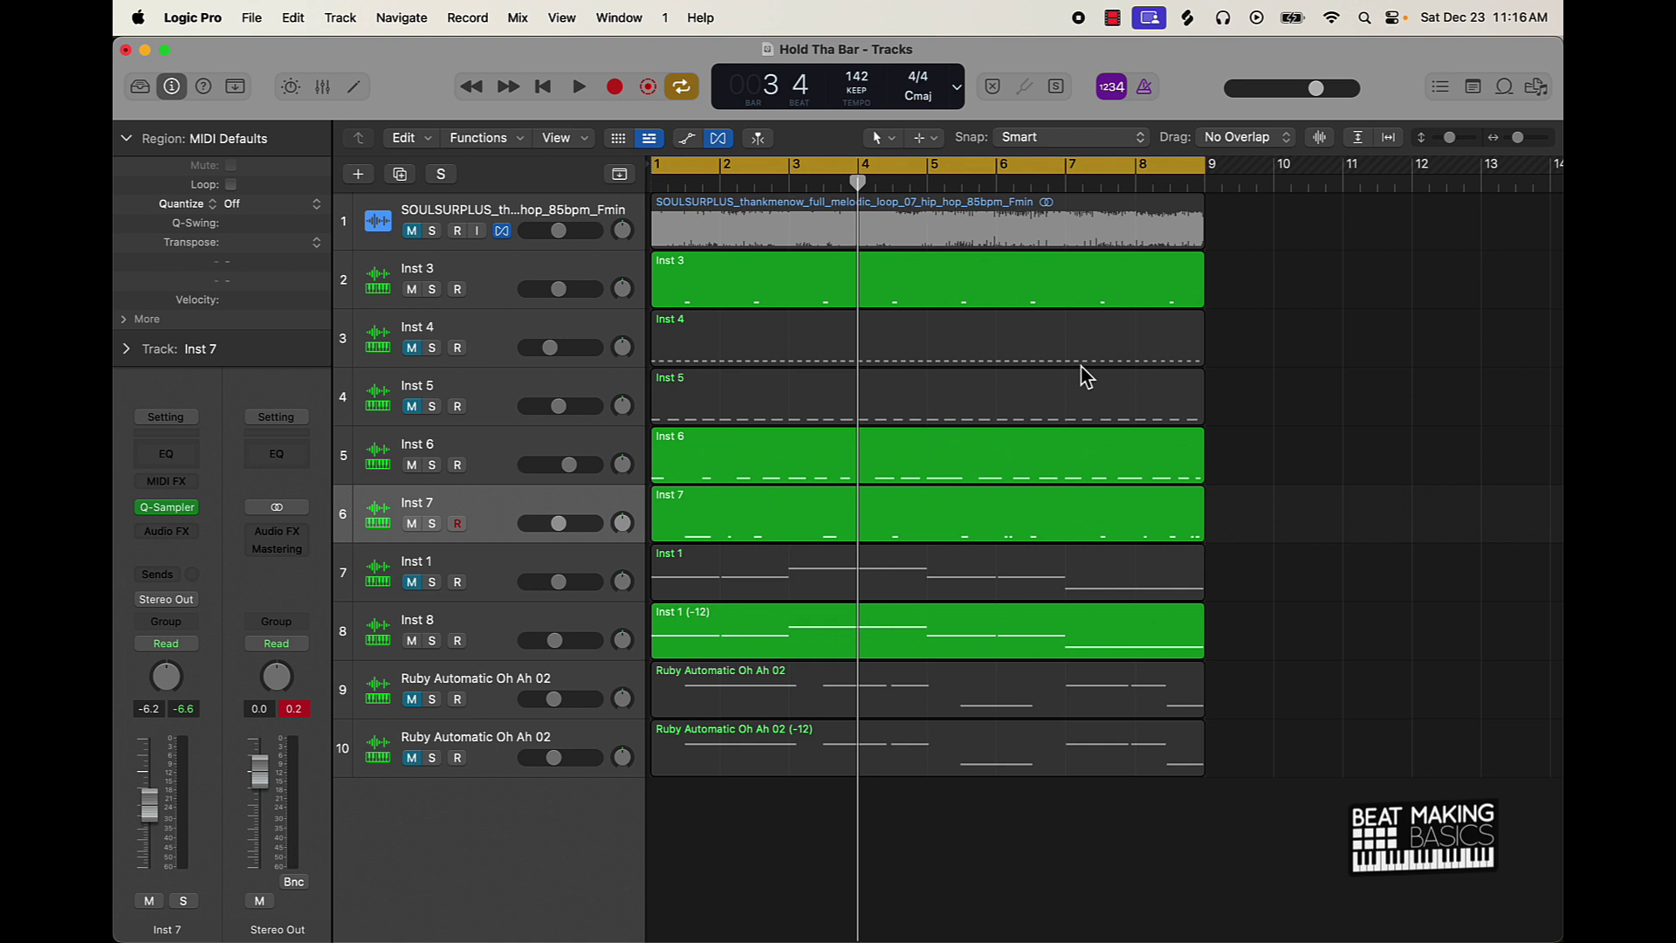
{"action": "scroll", "coordinate": [1038, 405], "scroll_direction": "up", "scroll_amount": 3}
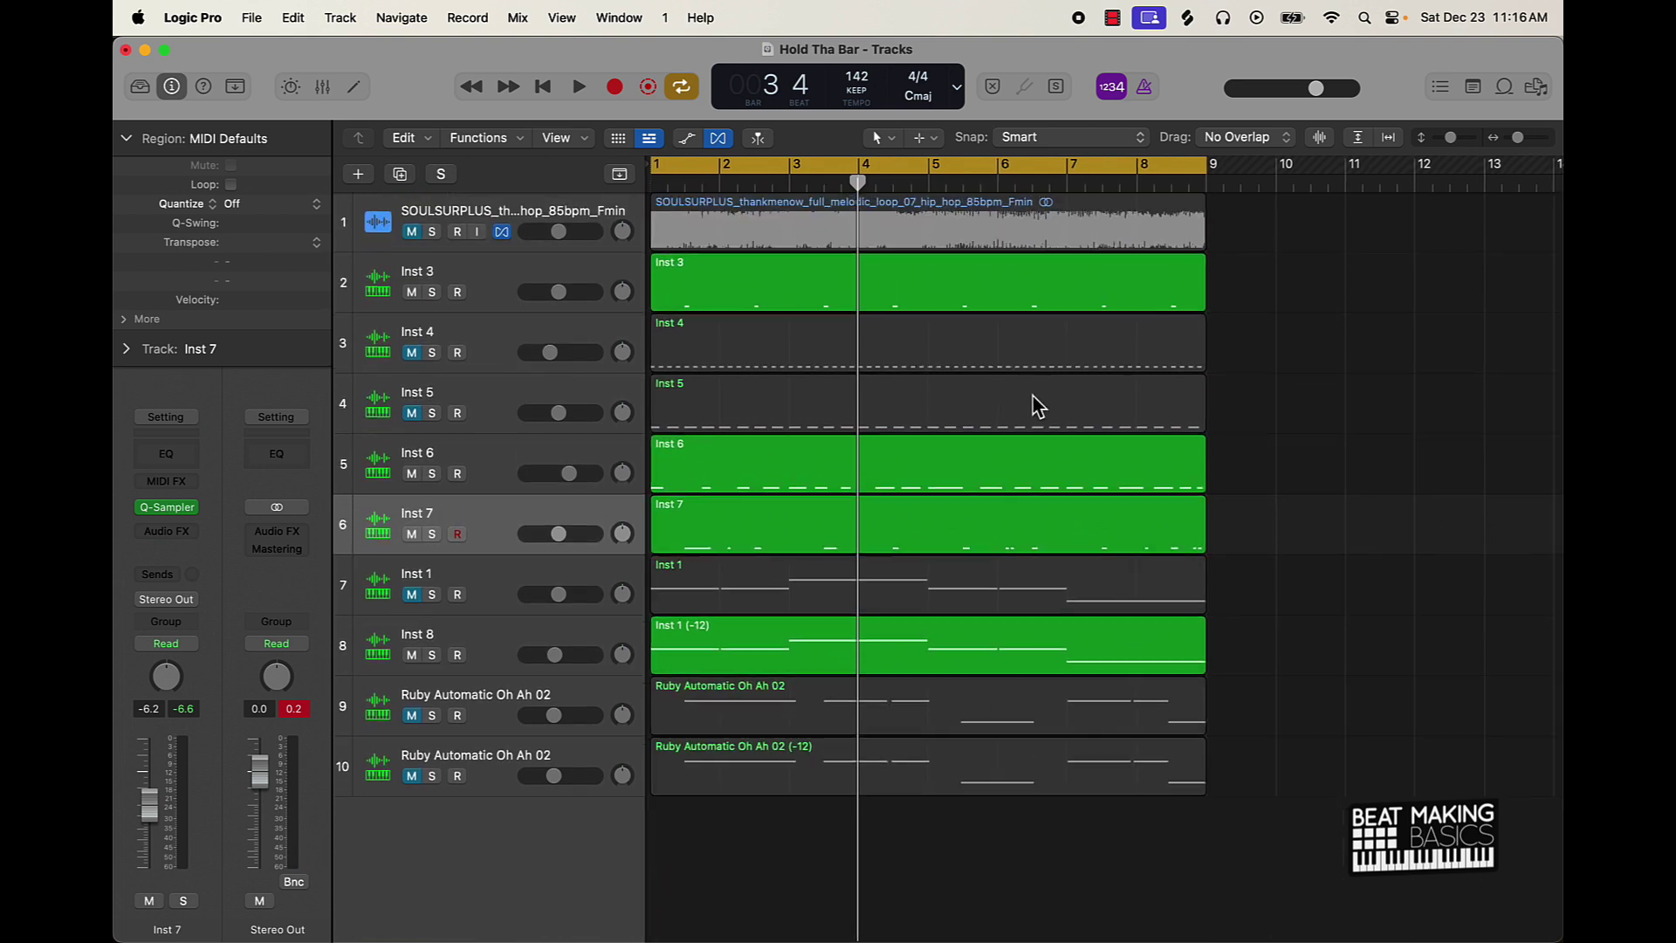